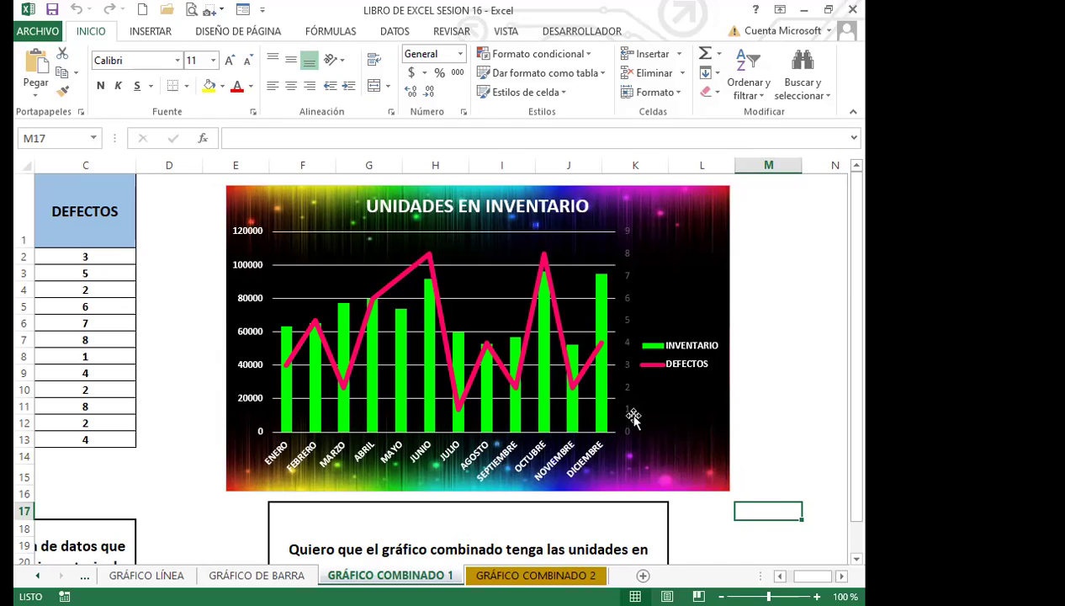
Open the GRÁFICO 1 sheet at the beginning of the workbook.
left_click(294, 229)
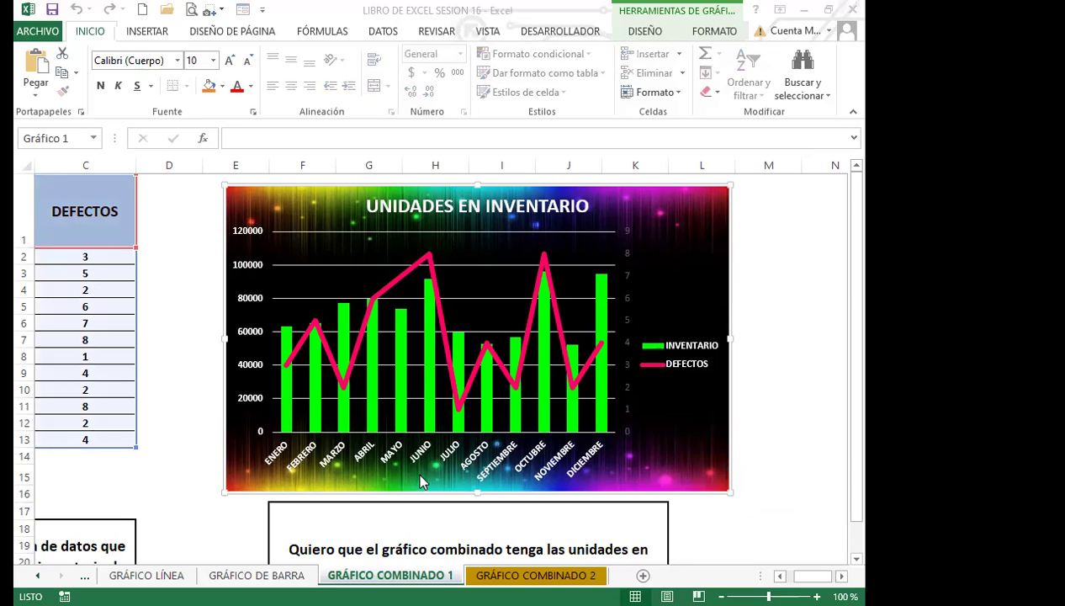
left_click(38, 574)
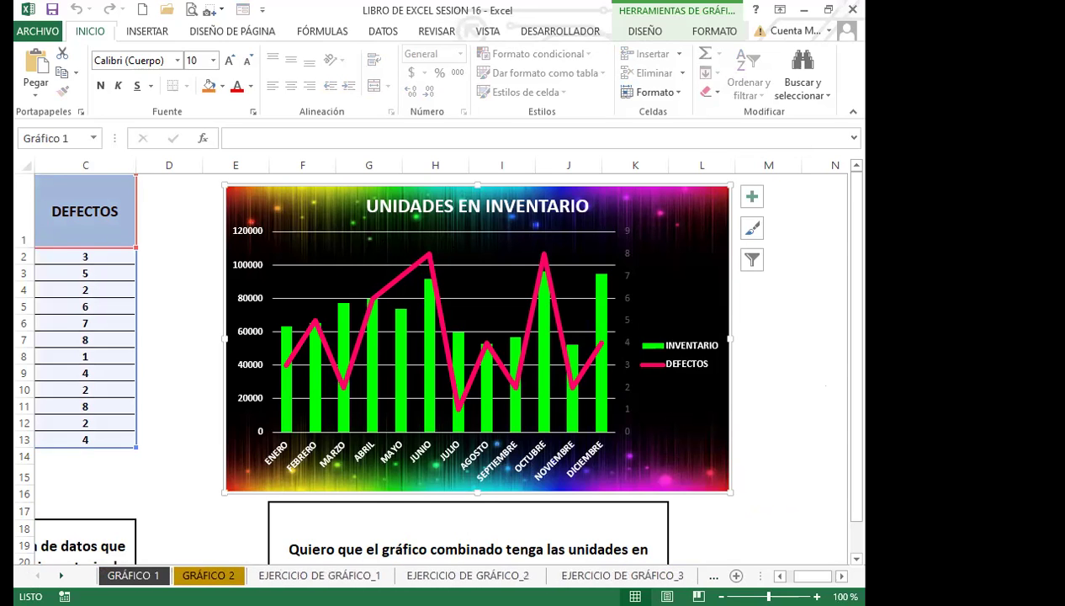
left_click(99, 572)
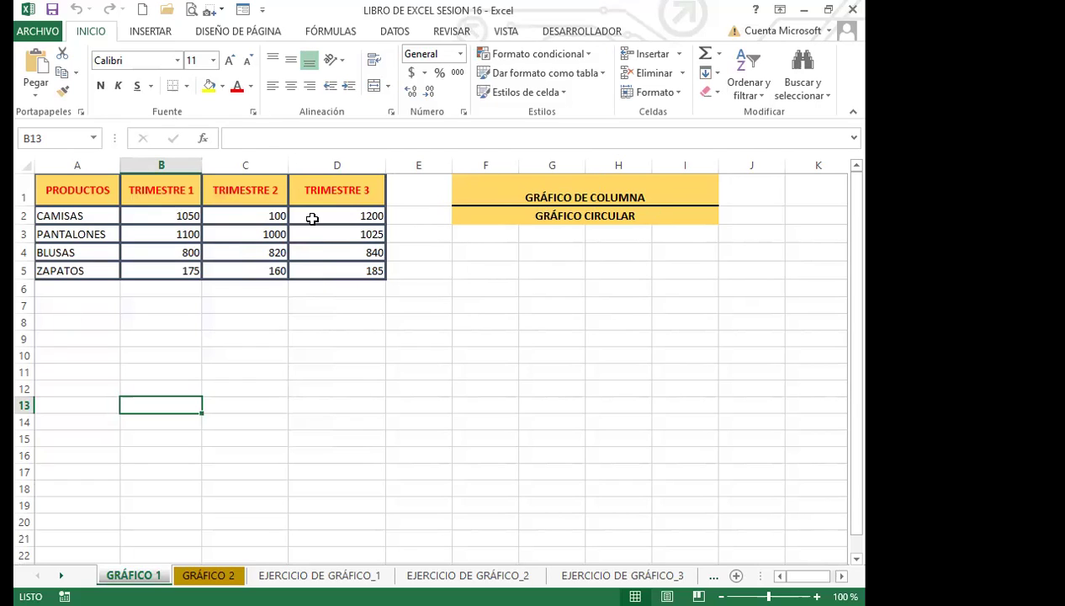
Examine the products table with its three quarter columns and the GRÁFICO DE COLUMNA and GRÁFICO CIRCULAR headings.
left_click(80, 185)
left_click_drag(80, 184, 337, 264)
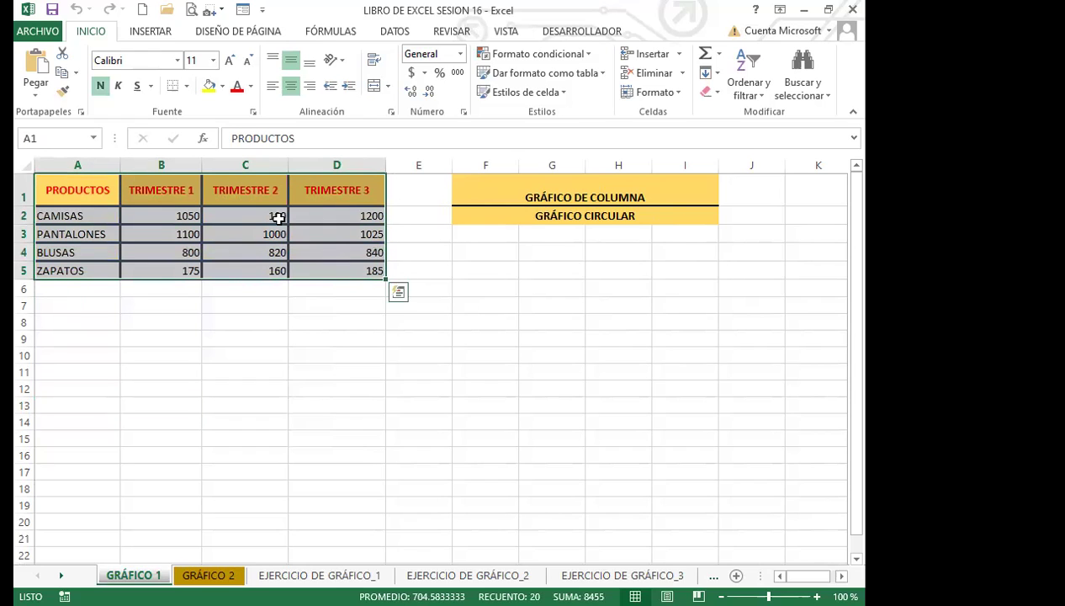
left_click(100, 209)
left_click(162, 194)
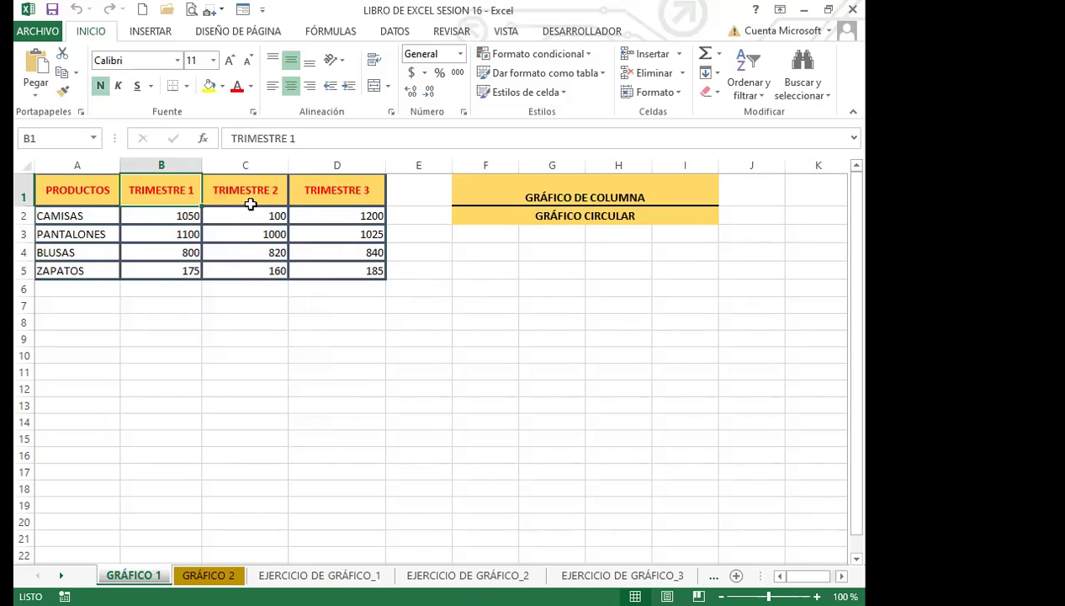
left_click(249, 199)
left_click(326, 194)
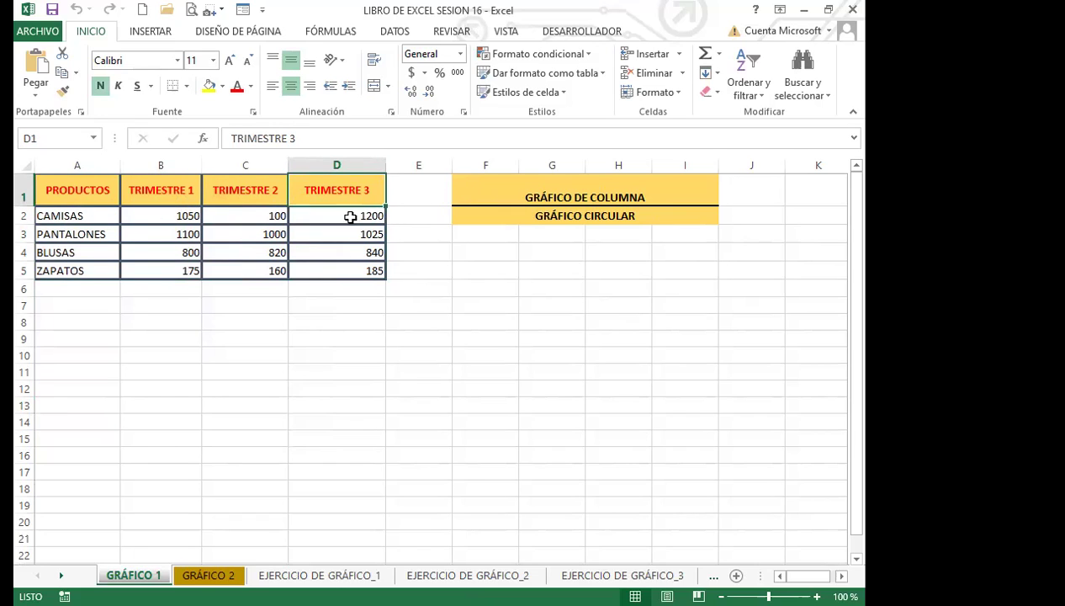
left_click(405, 253)
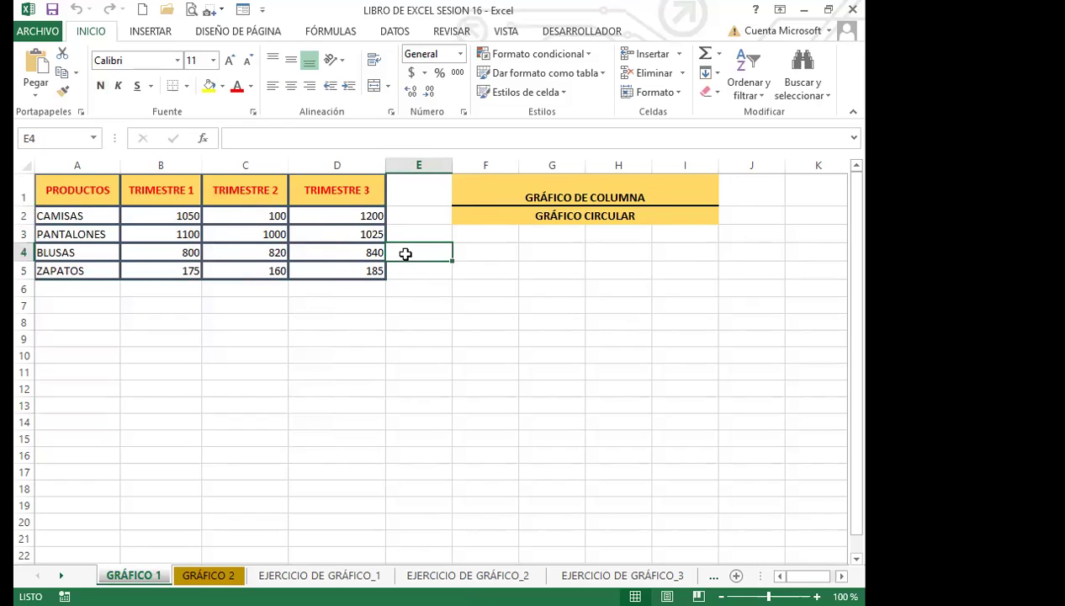
left_click(498, 193)
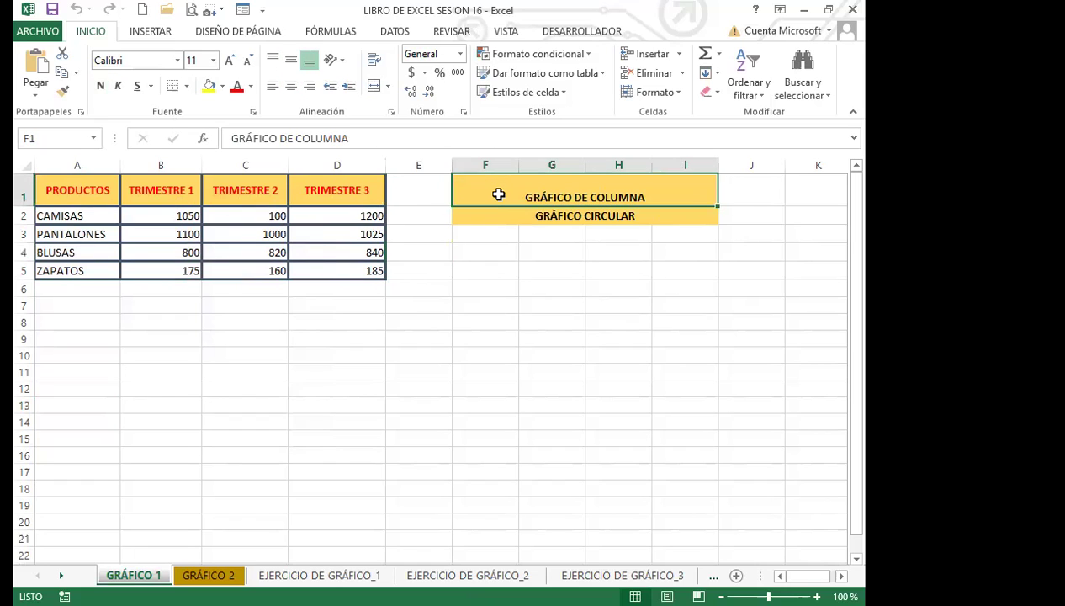
left_click(497, 216)
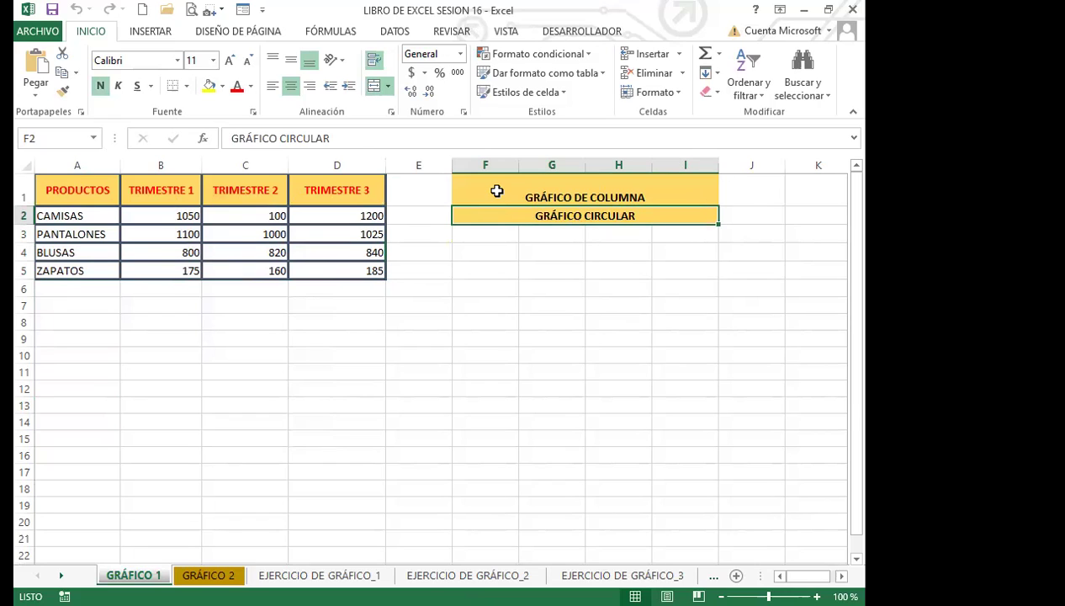
left_click(498, 191)
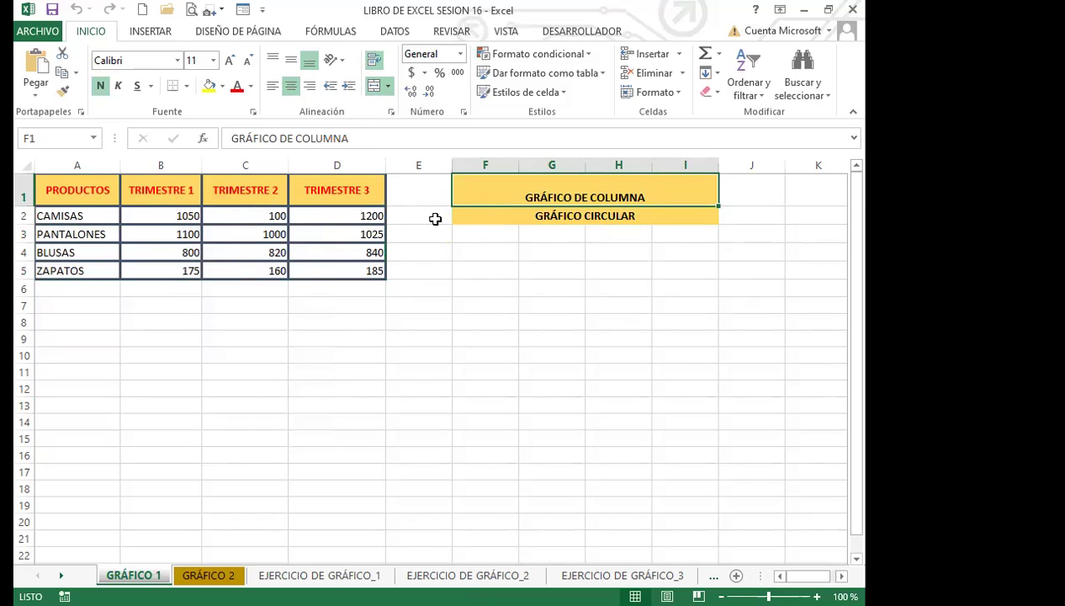
left_click(76, 190)
left_click_drag(77, 189, 334, 265)
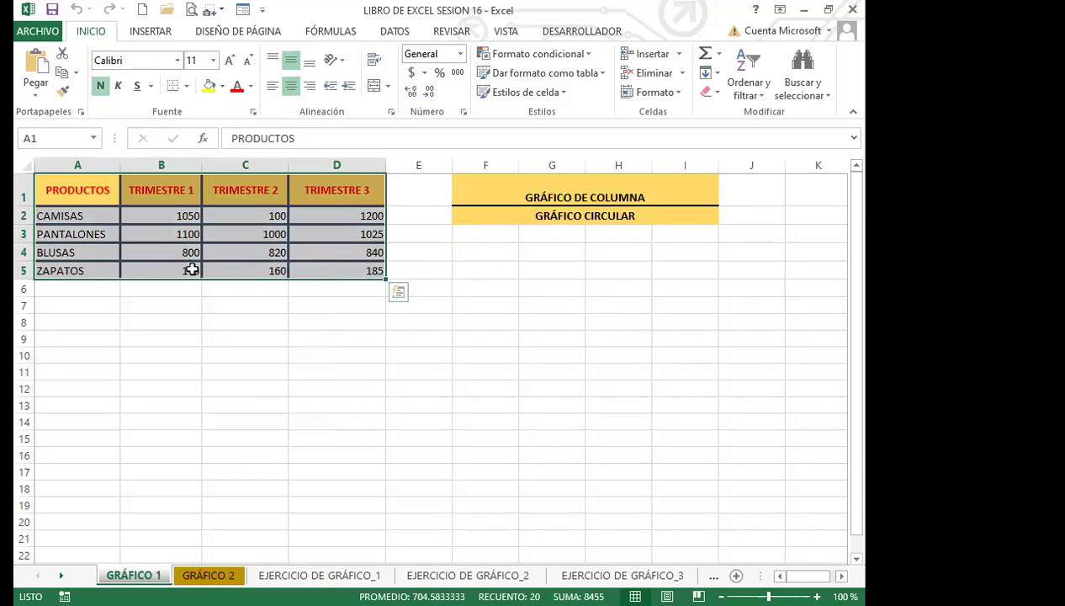
left_click(82, 187)
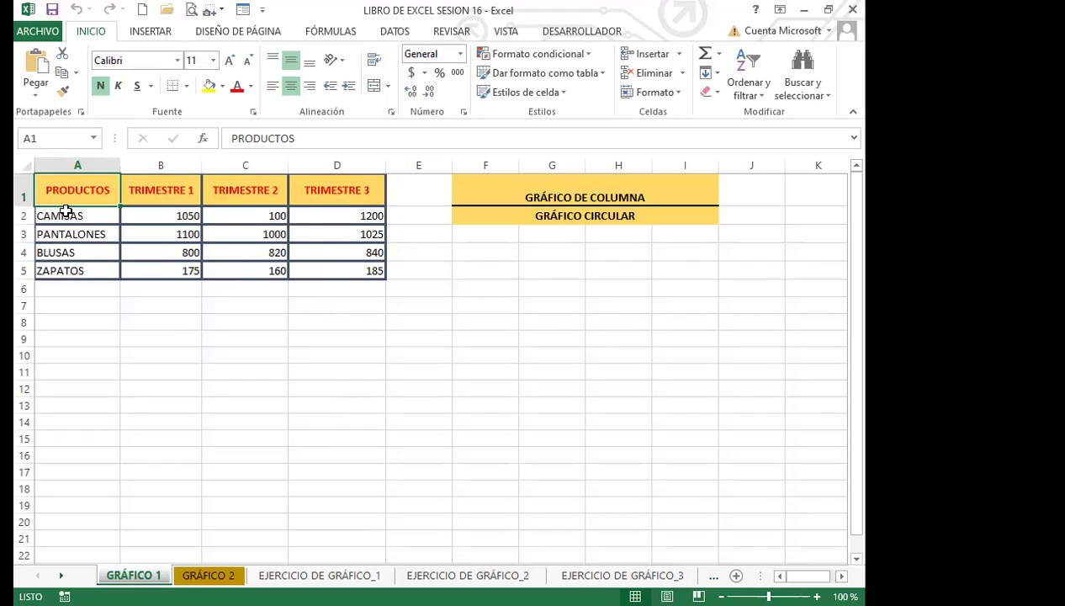
left_click_drag(88, 187, 324, 270)
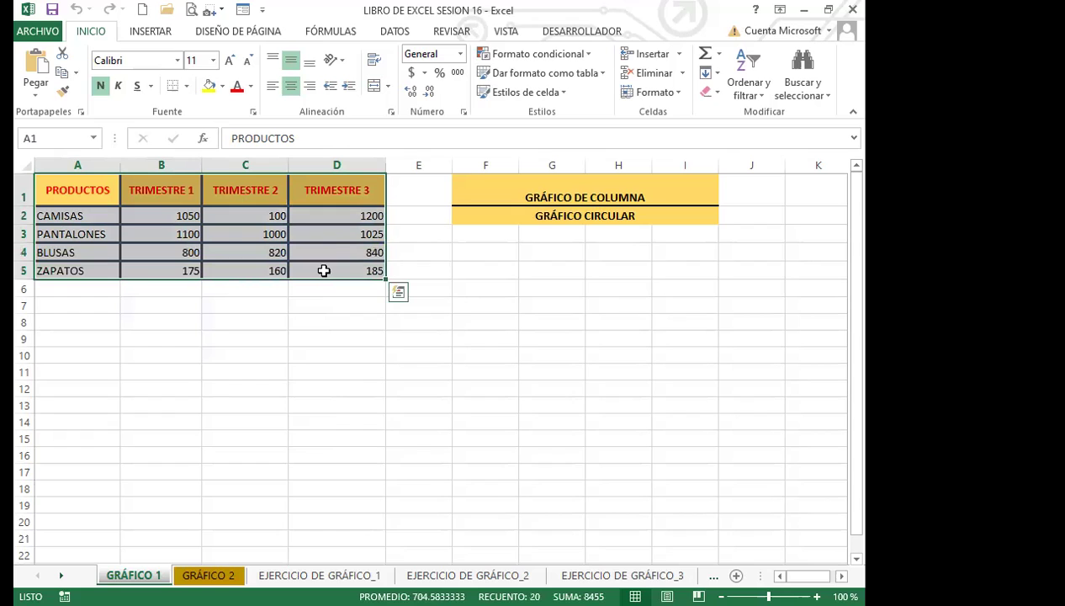
Insert a 2-D clustered column chart from the product table A1:D5 and place it in the empty cells beside and below the table.
left_click(153, 34)
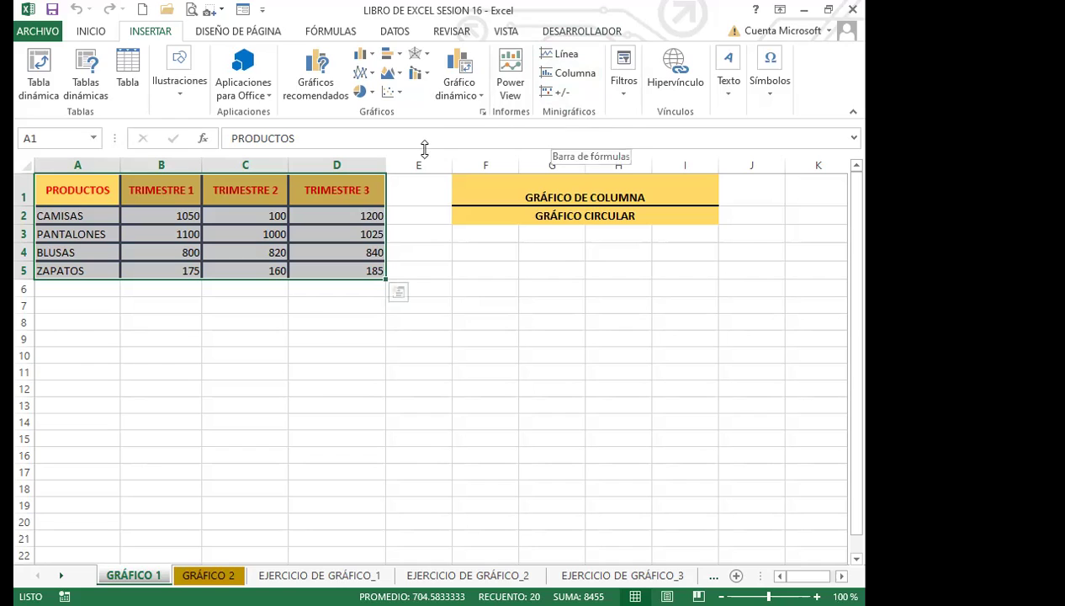
left_click(350, 309)
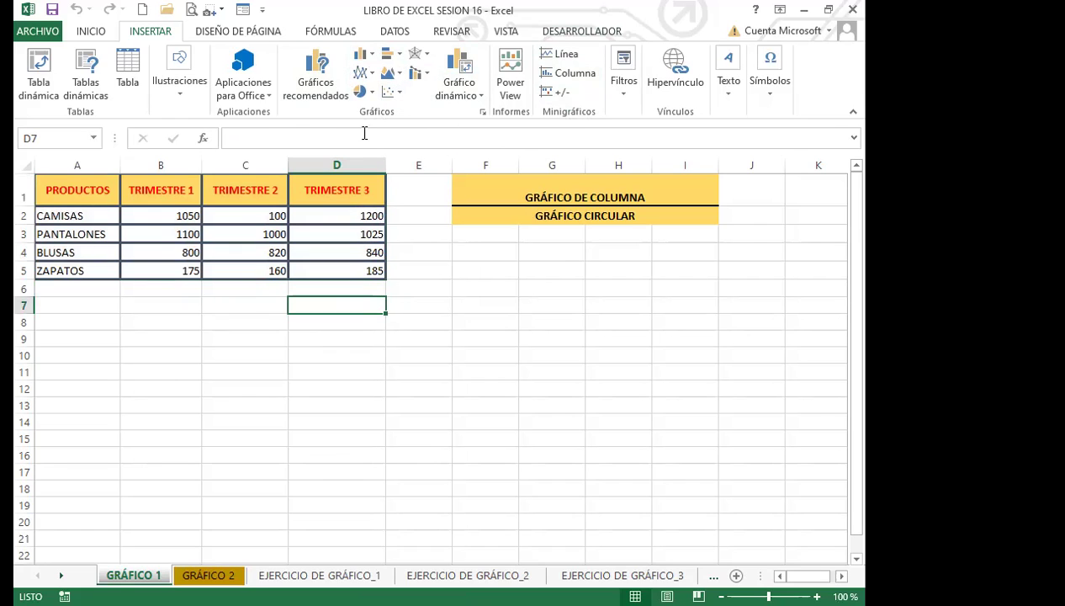
left_click(478, 307)
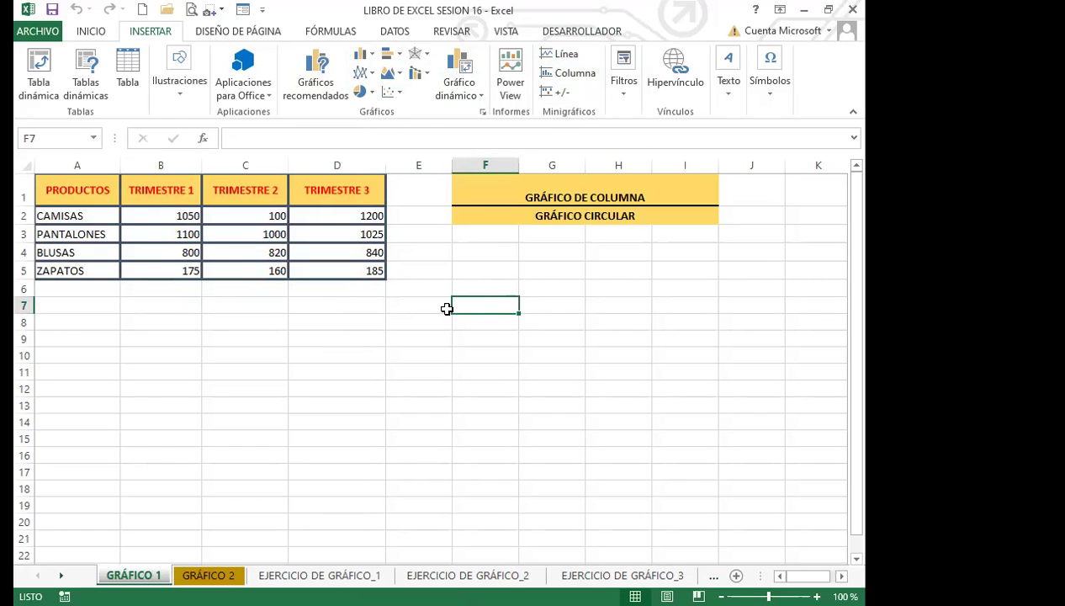
left_click_drag(97, 189, 326, 268)
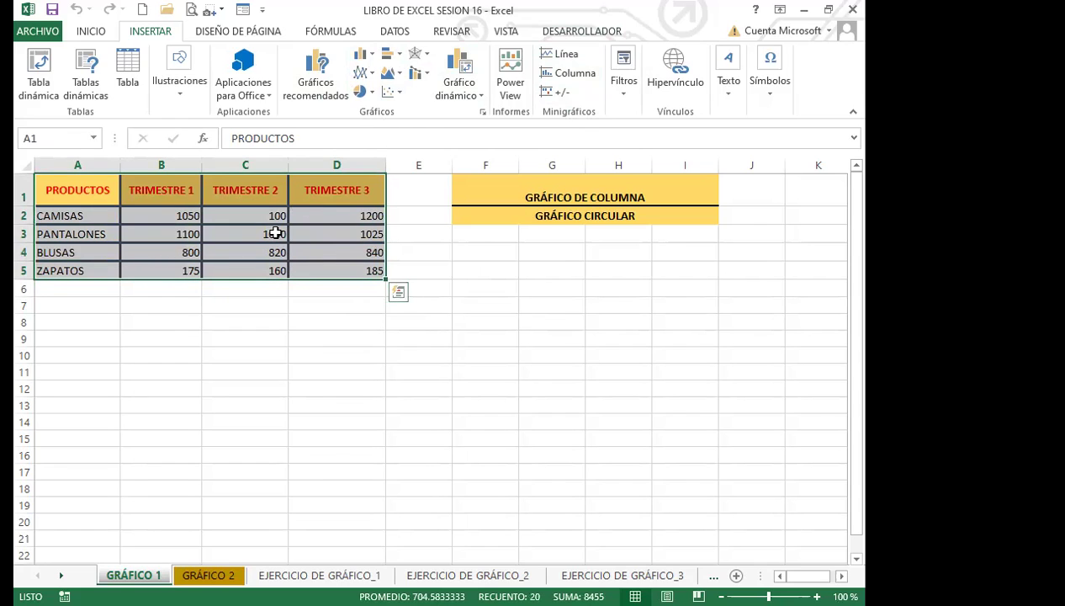
left_click(371, 56)
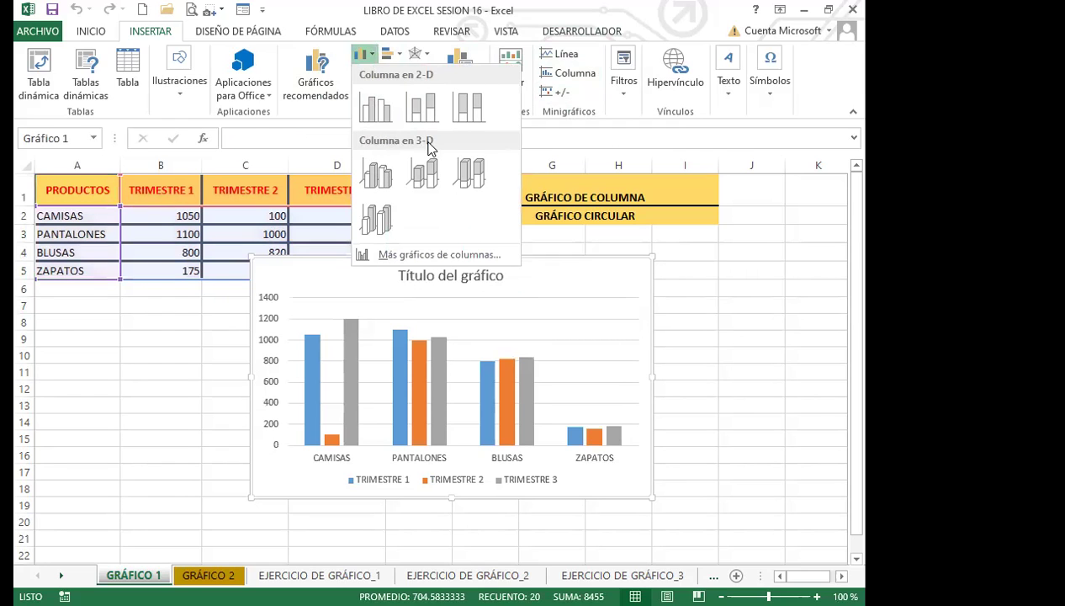
left_click(376, 117)
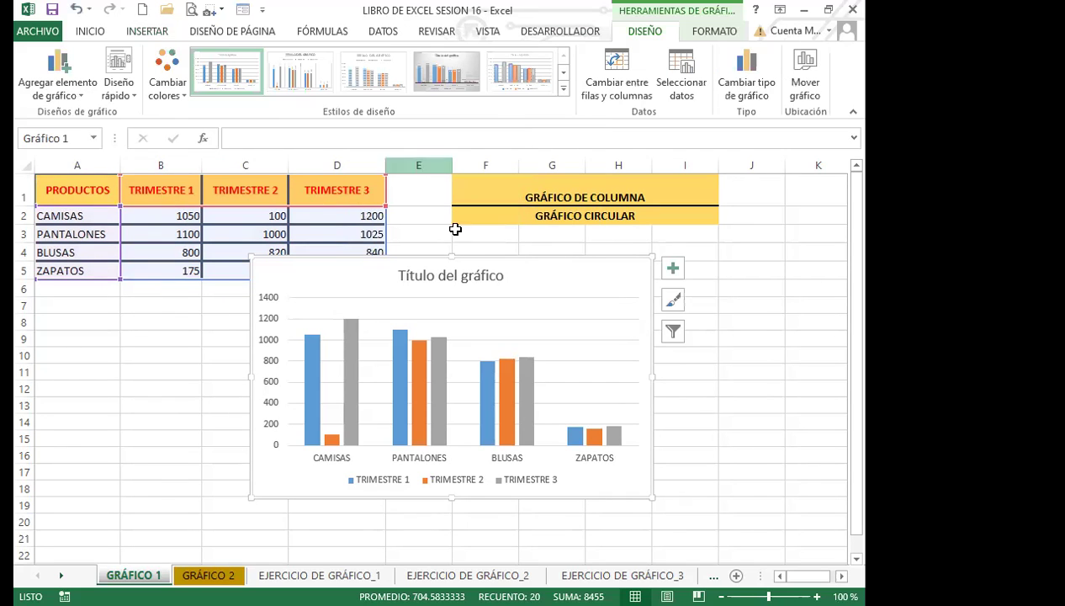
mouse_move(533, 283)
left_mouse_down()
mouse_move(598, 297)
mouse_move(673, 290)
left_mouse_up()
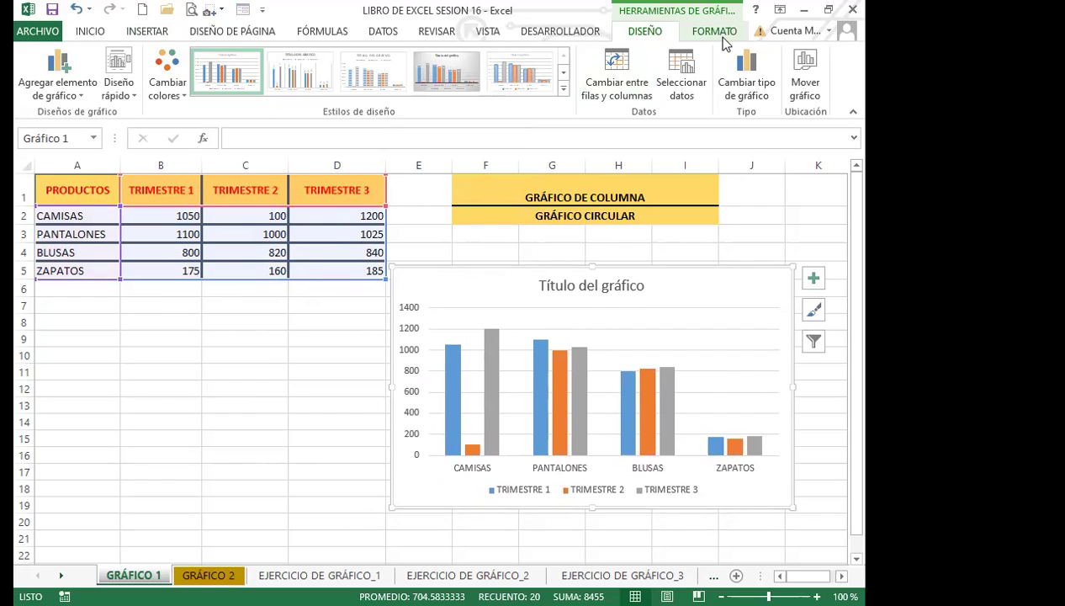
Apply the quick layout with a chart title, both axis titles and a legend to the right of the plot.
left_click(322, 345)
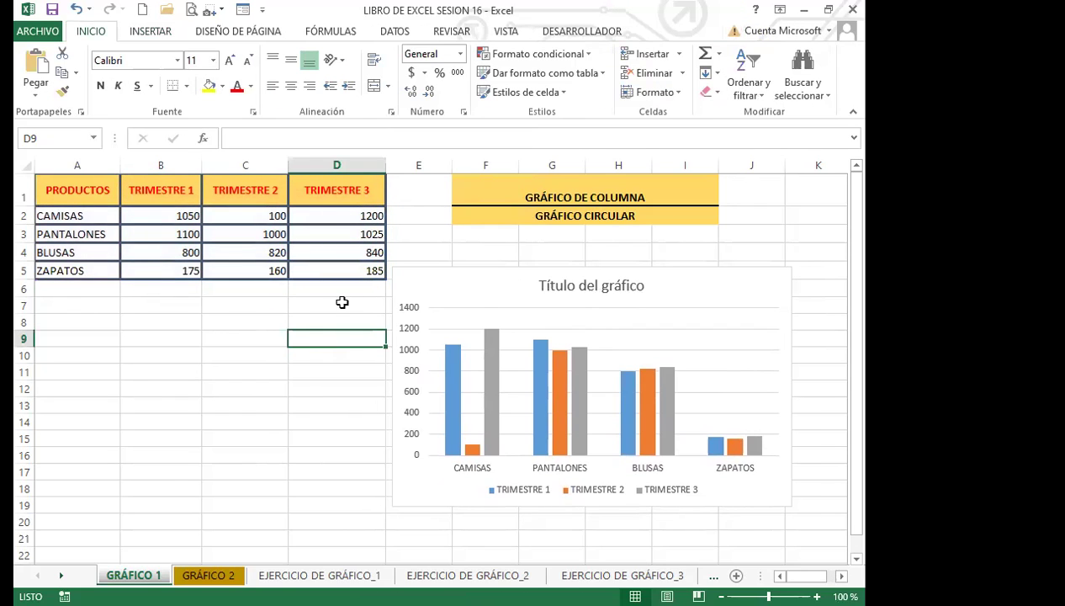
left_click(478, 294)
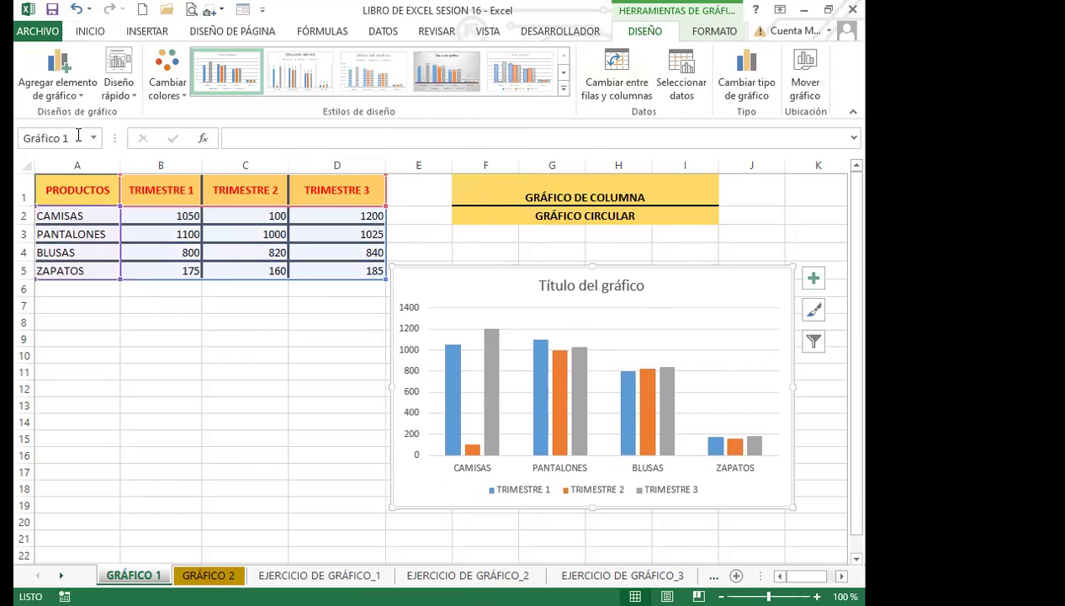
left_click(132, 98)
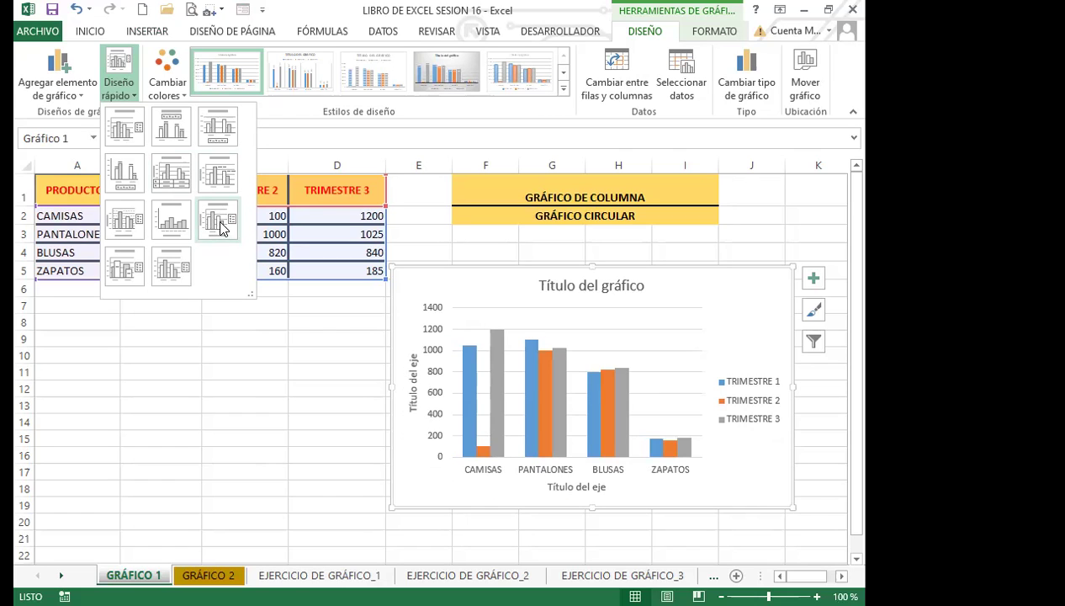
left_click(219, 220)
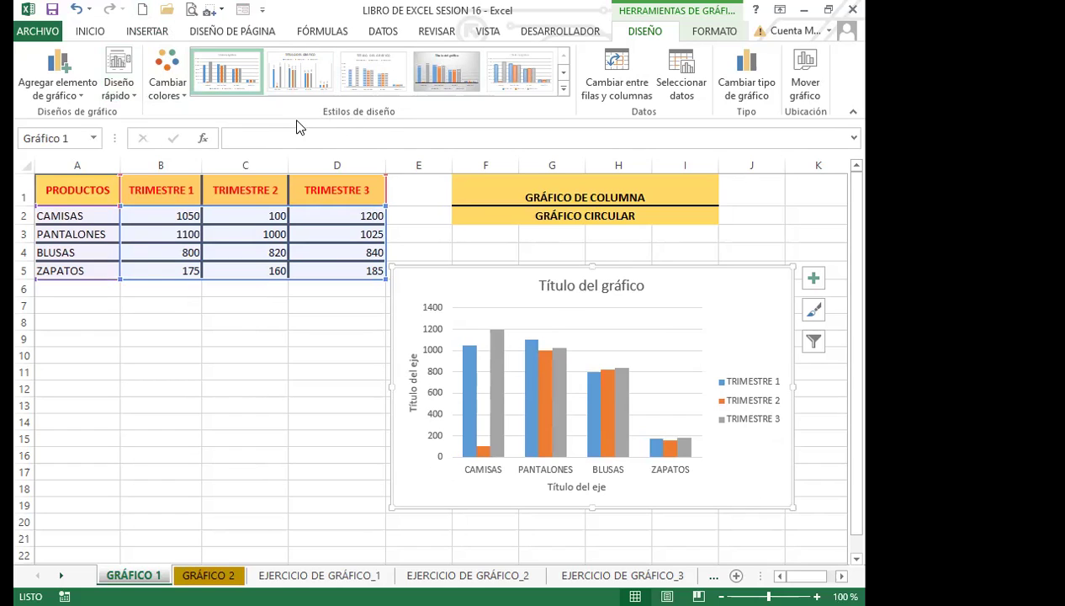
Change the chart's colors to the multicolor palette that starts with green, blue and gold.
left_click(182, 93)
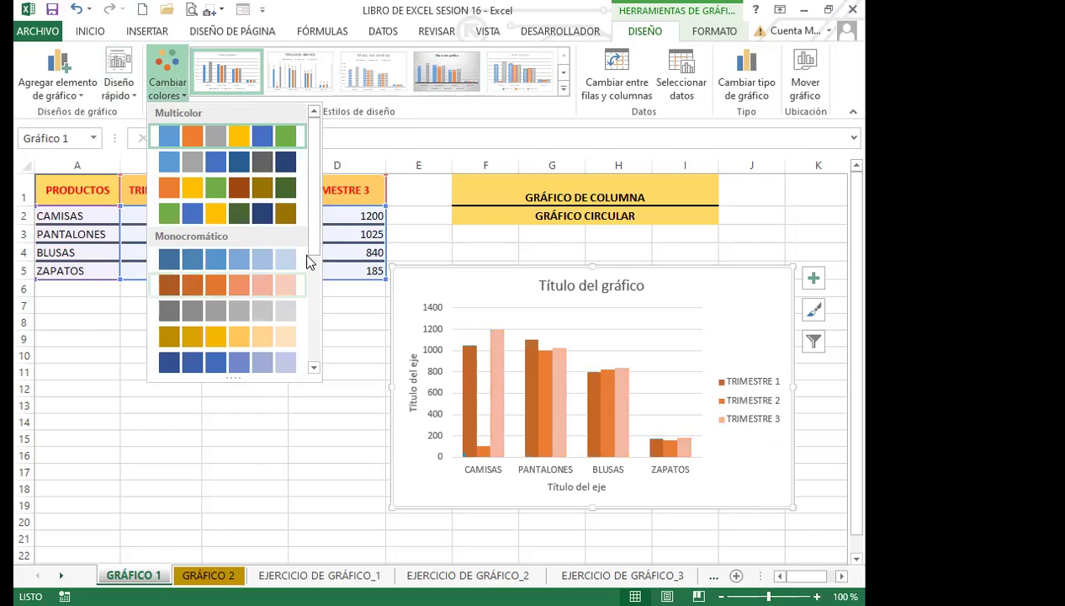
left_click_drag(310, 252, 312, 357)
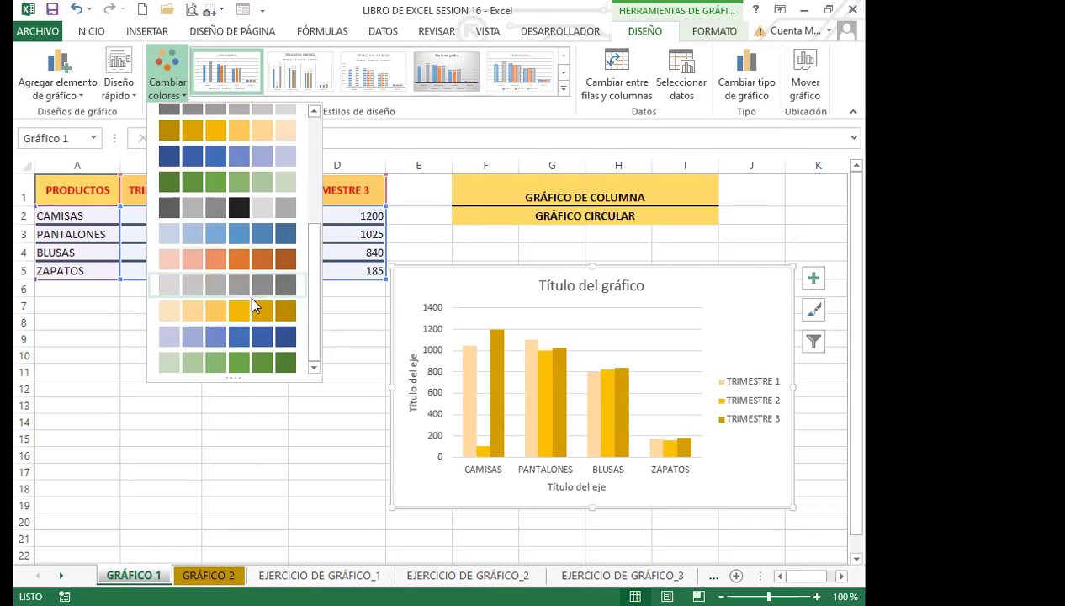
left_click_drag(316, 305, 312, 196)
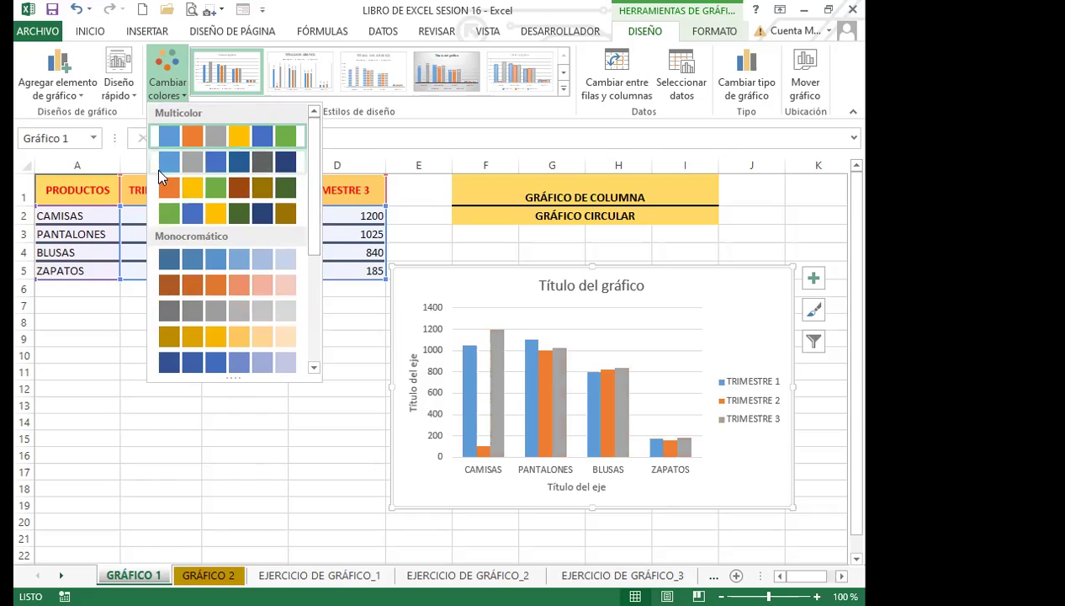
left_click(170, 212)
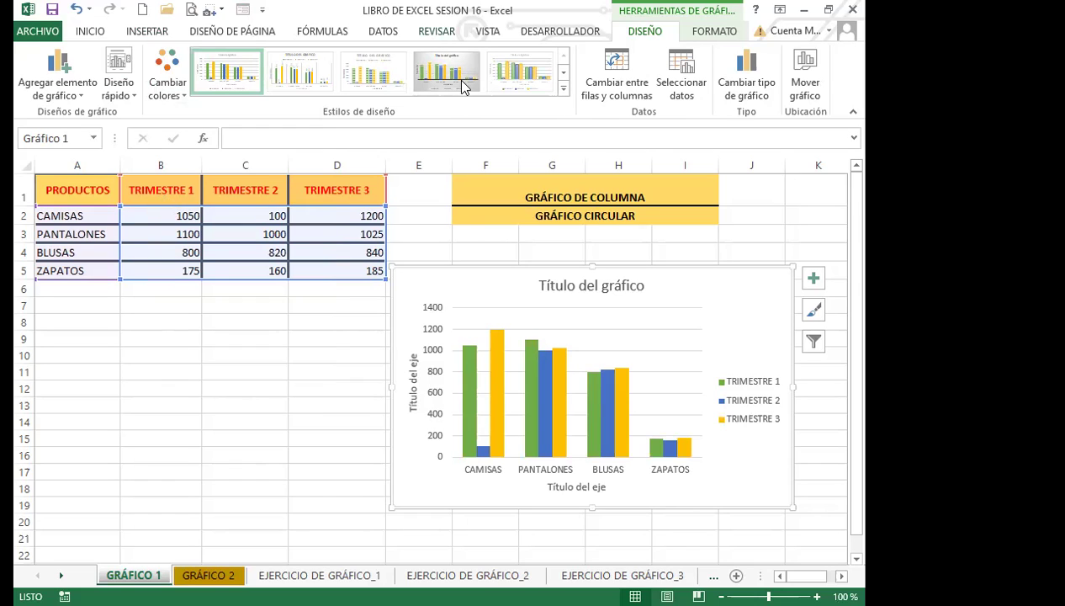
Try the dark-background chart style with gradient columns on the chart, and undo it.
left_click(563, 90)
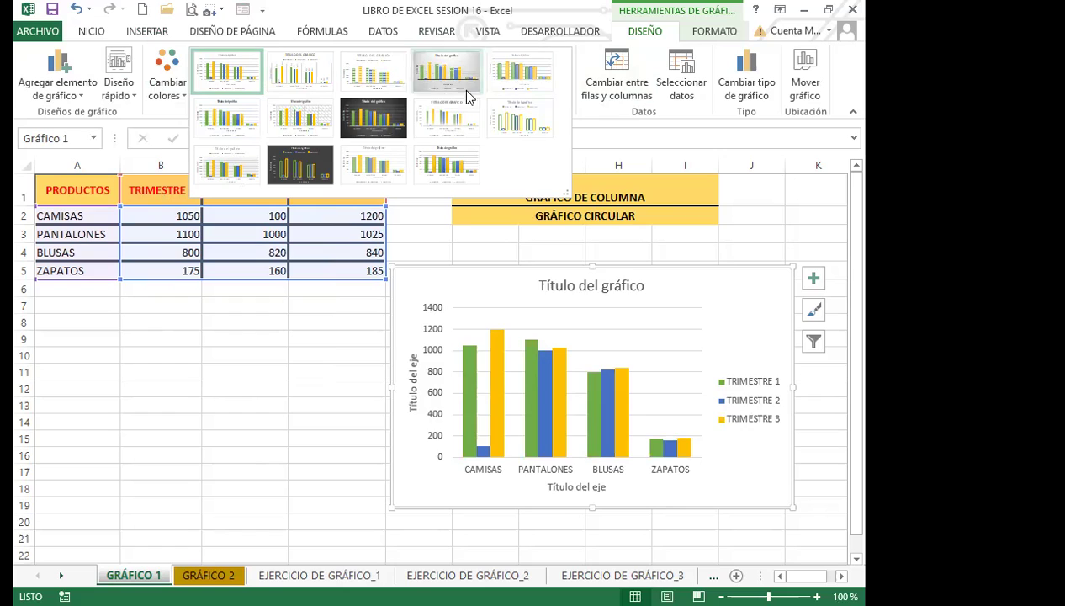
left_click(384, 121)
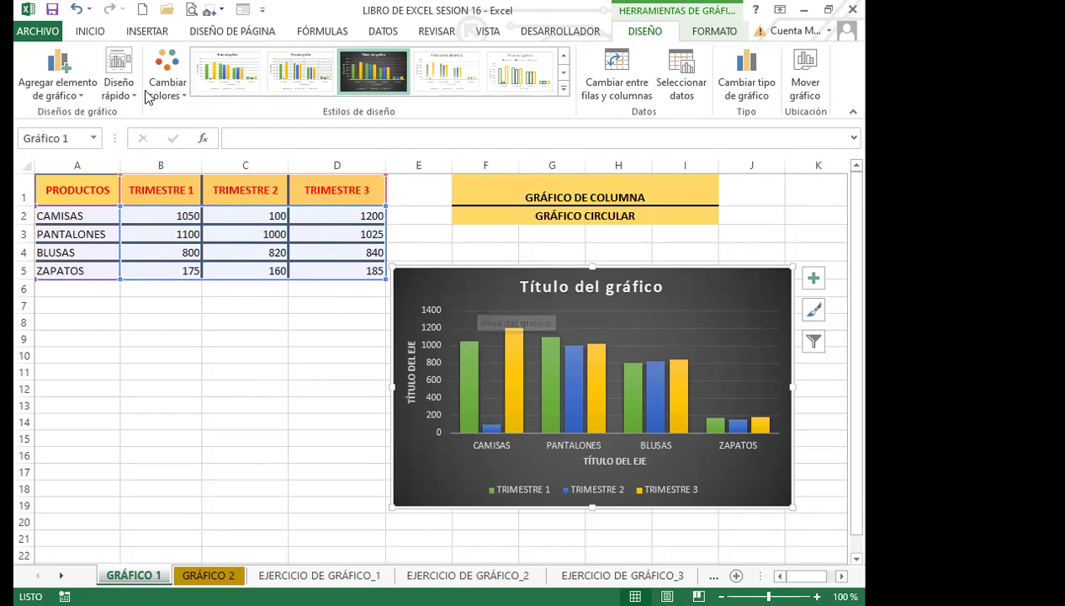
left_click(76, 9)
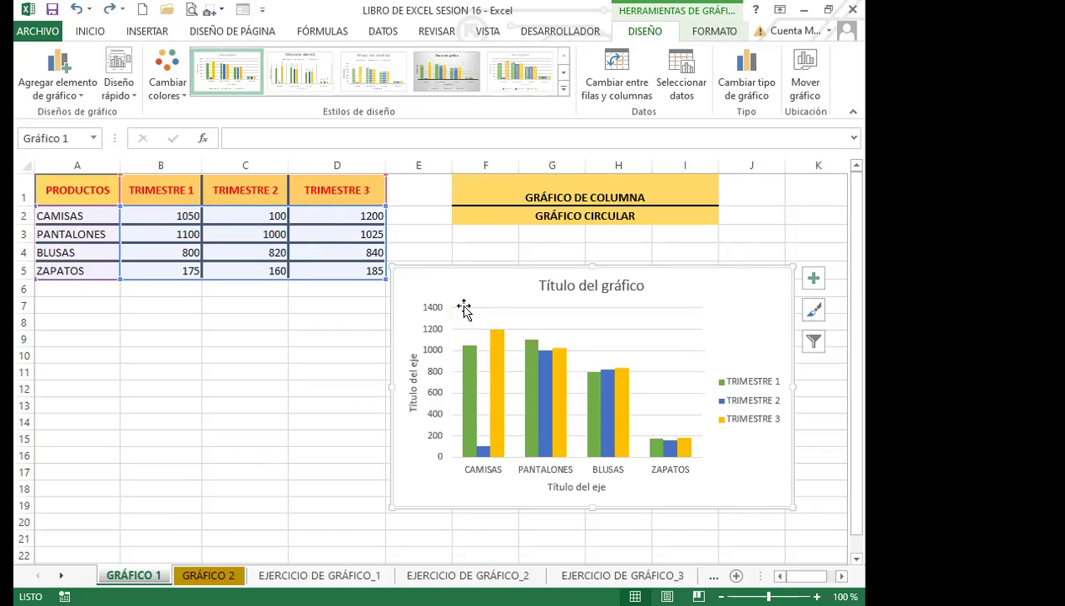
Move the chart directly below the product table and open the formatting options of its chart area.
left_click_drag(483, 291, 138, 318)
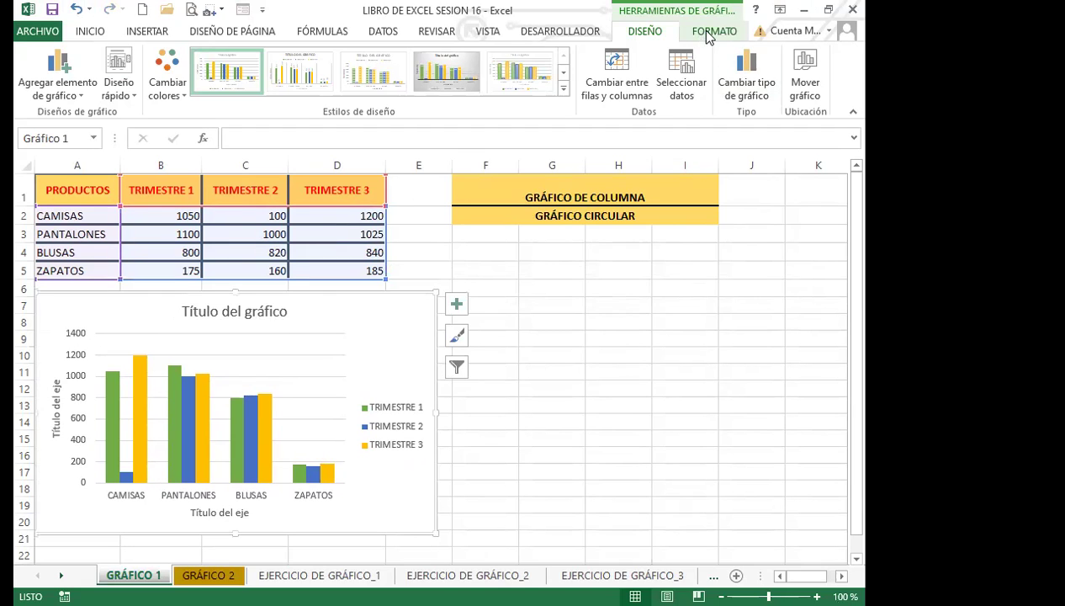
left_click(714, 32)
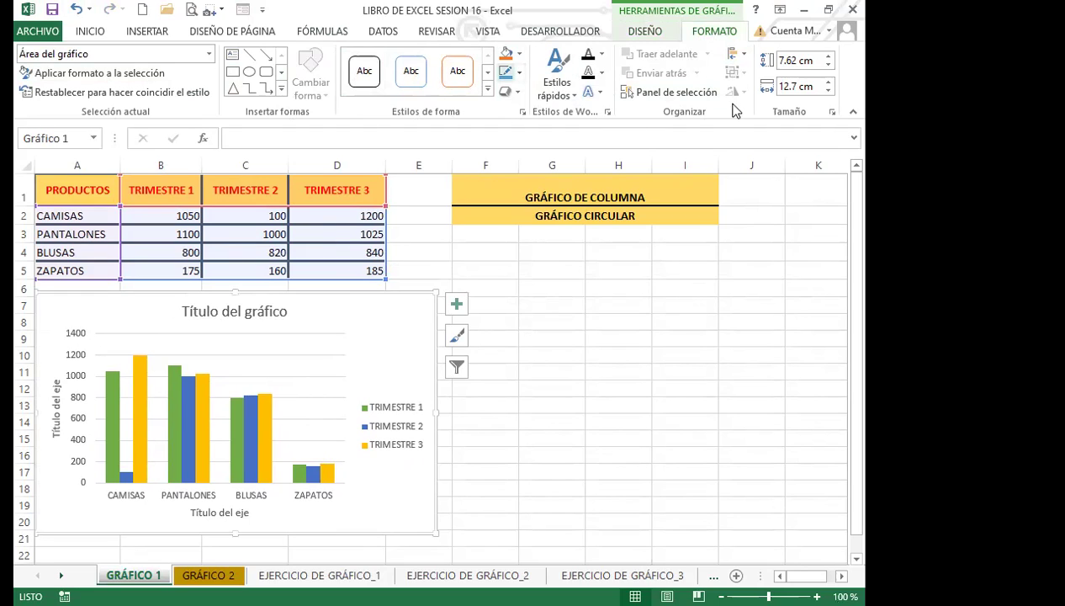
right_click(405, 321)
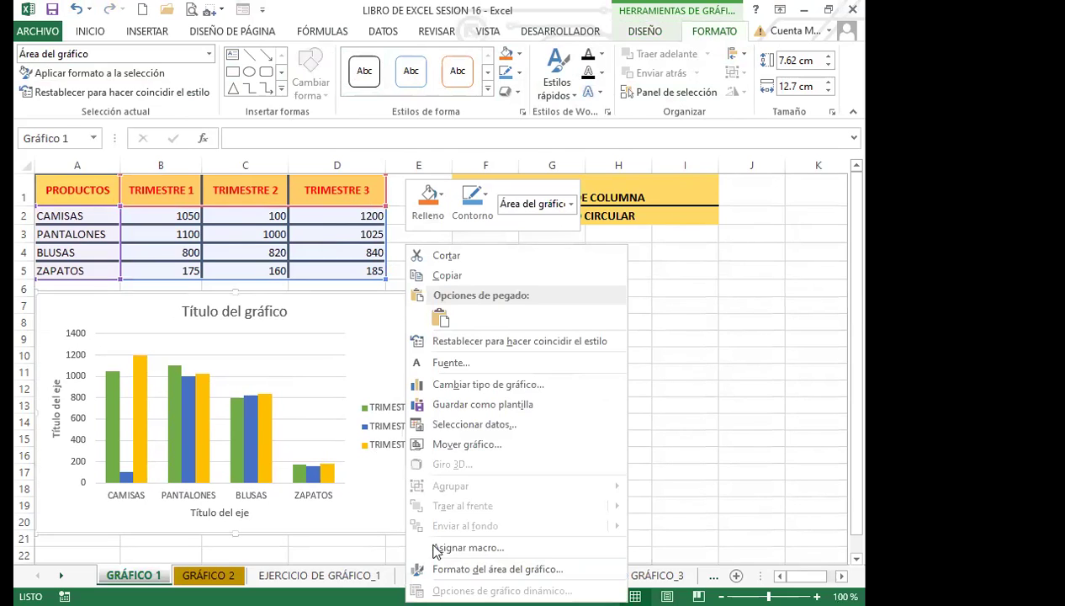
left_click(497, 569)
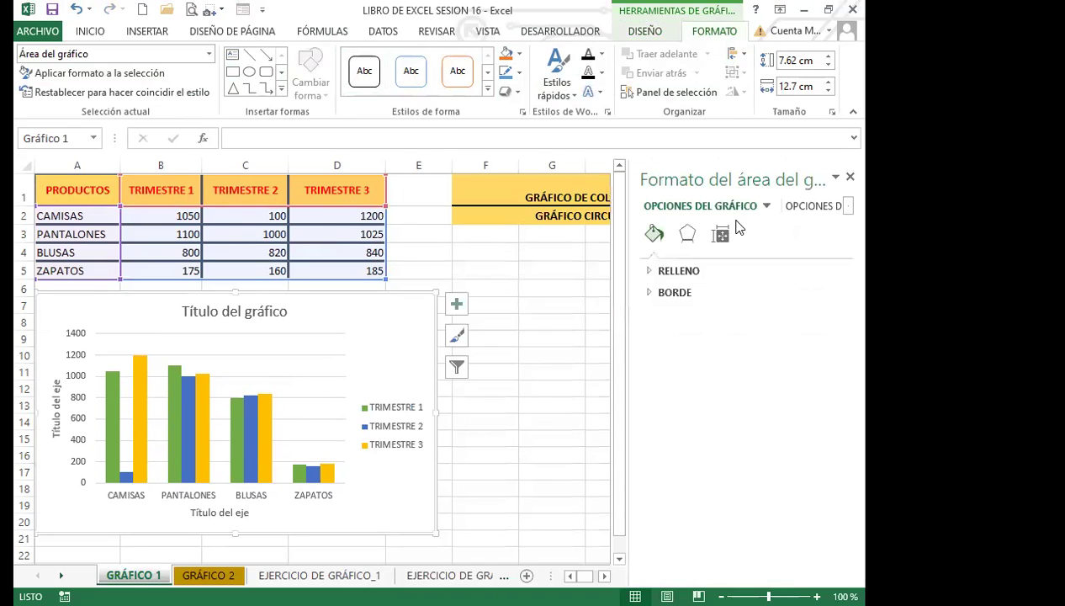
Try a solid fill and a gradient fill on the chart area.
right_click(373, 330)
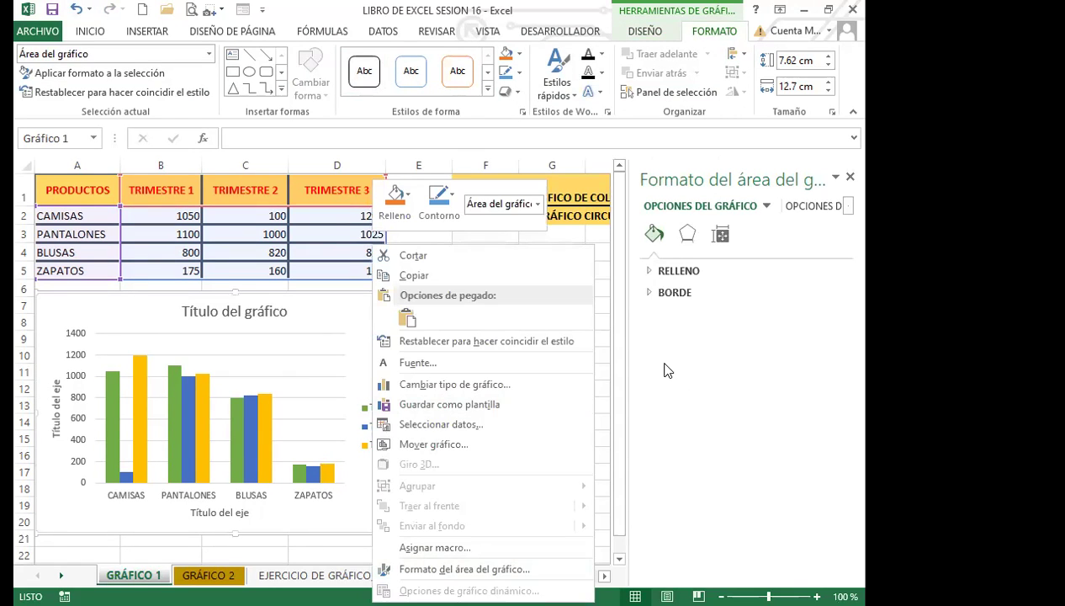
left_click(806, 182)
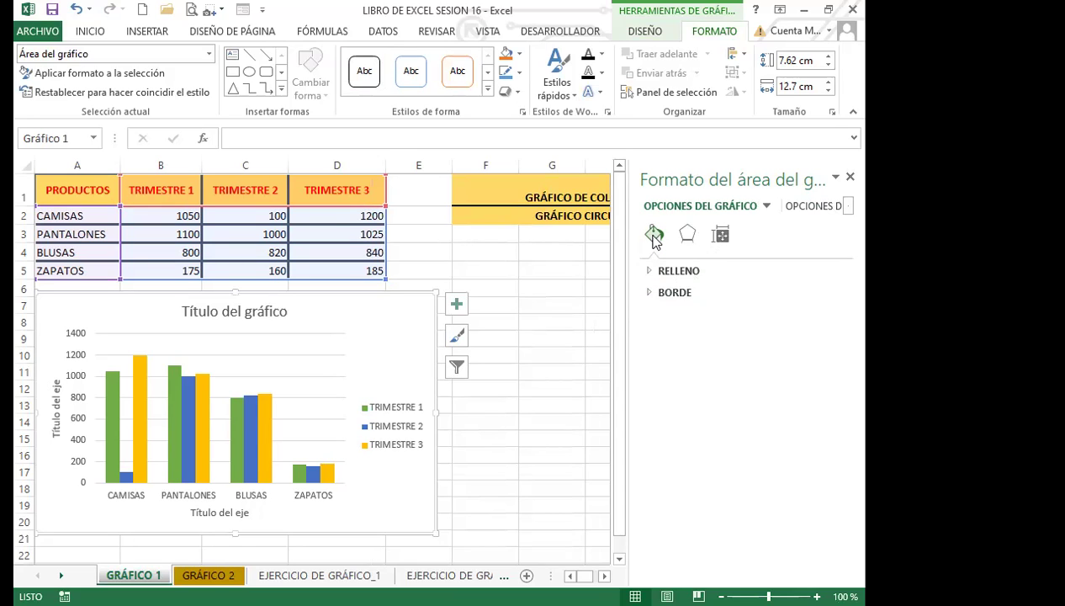
left_click(649, 276)
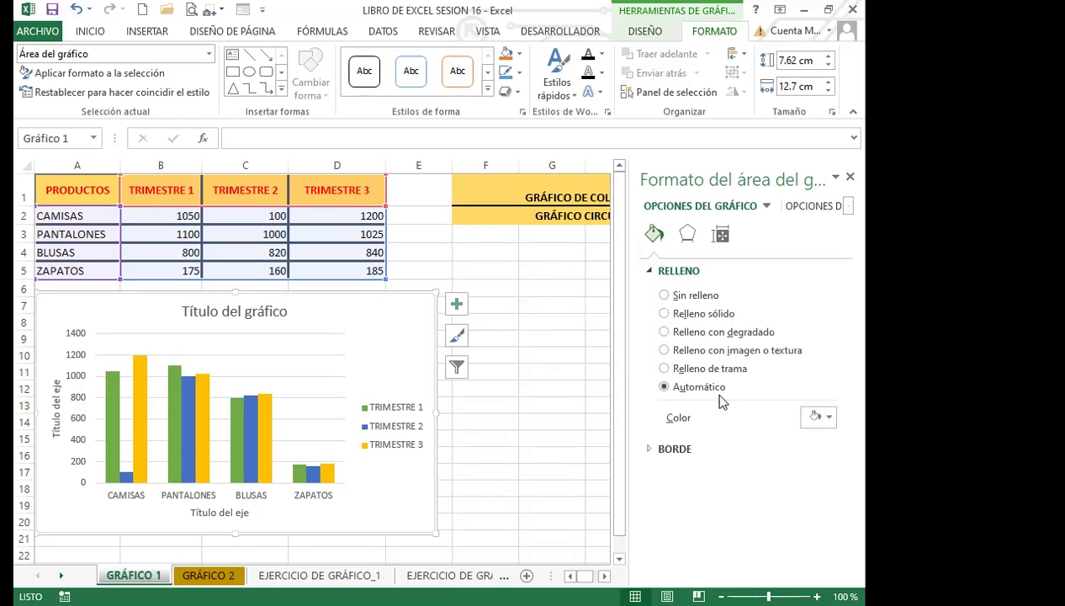
left_click(664, 314)
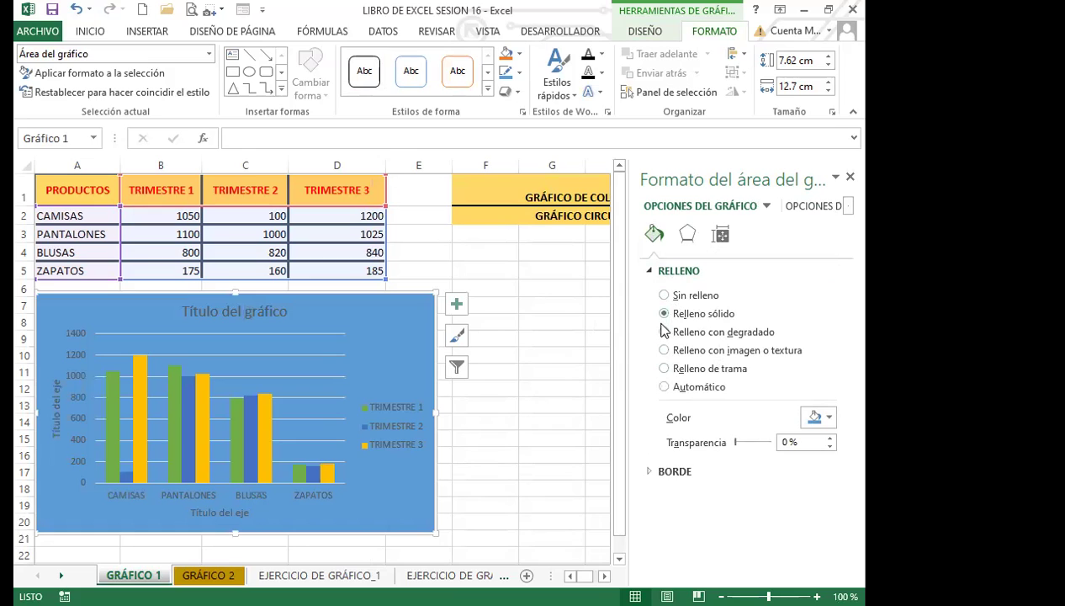
left_click(664, 332)
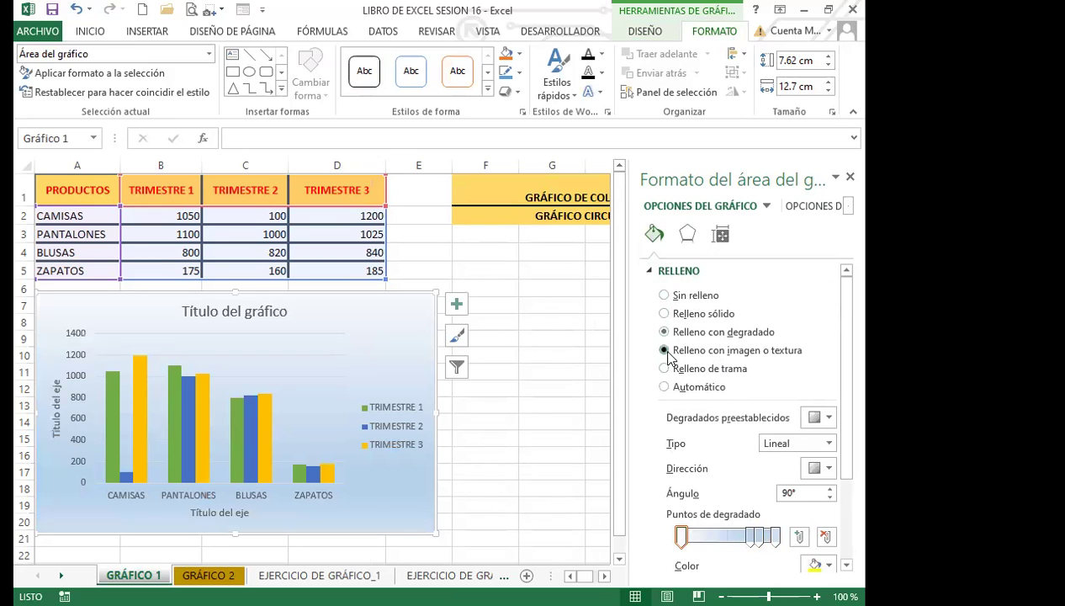
Switch the chart area to a picture or texture fill and apply the beige parchment texture.
left_click(665, 350)
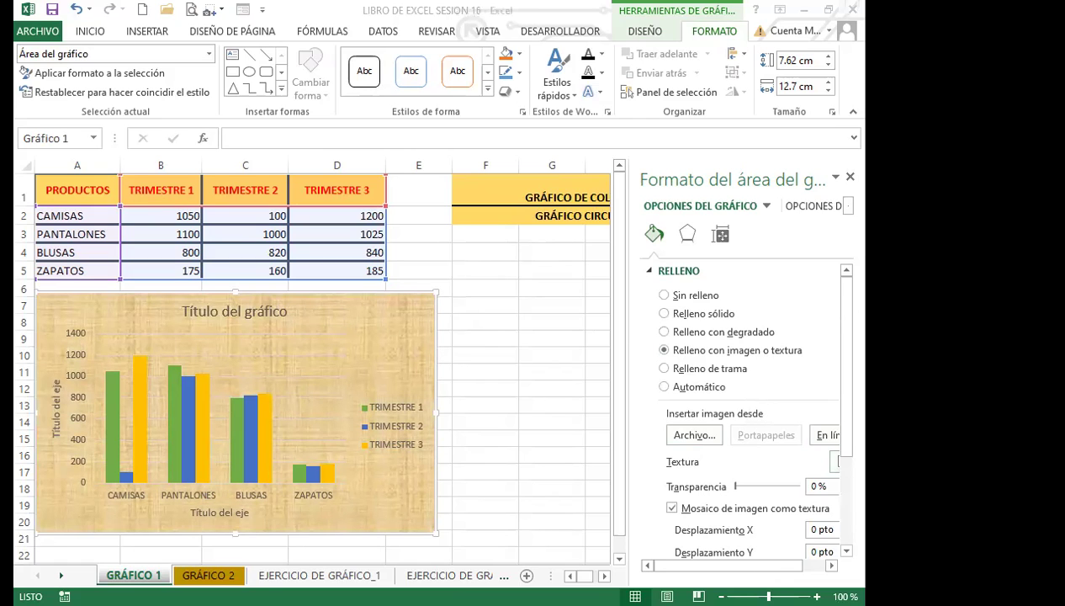
left_click_drag(803, 567, 830, 563)
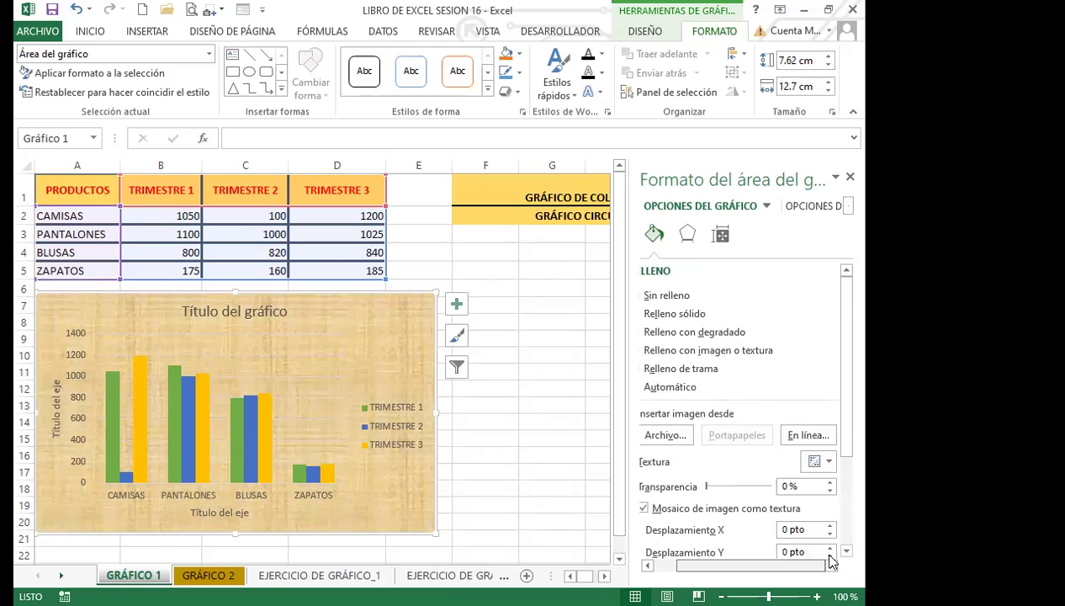
left_click(829, 462)
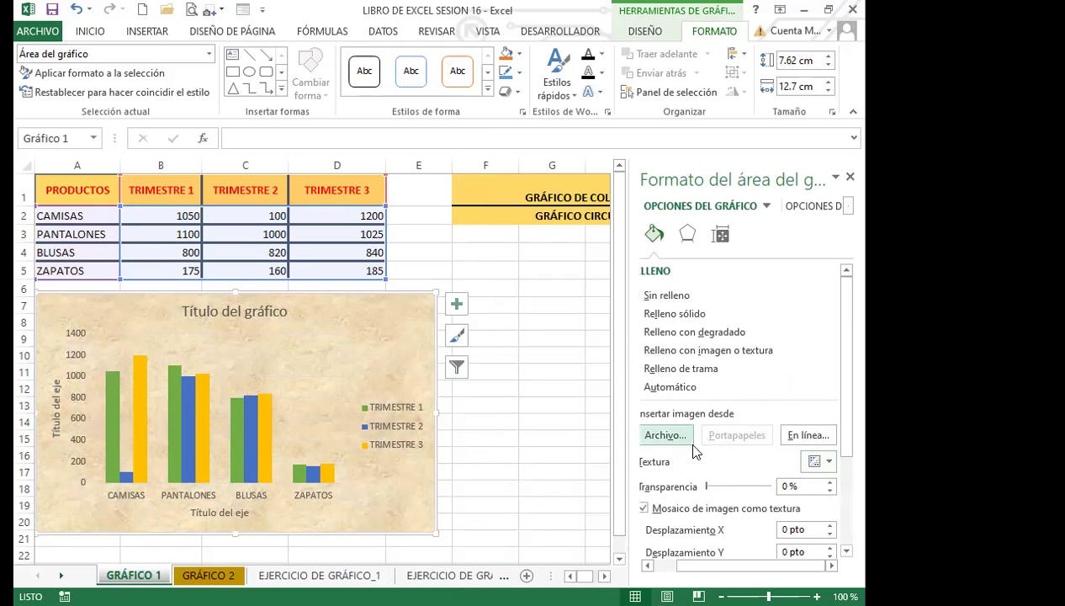
Search Bing online images for COLORES as a picture source for the chart area's fill.
left_click(808, 435)
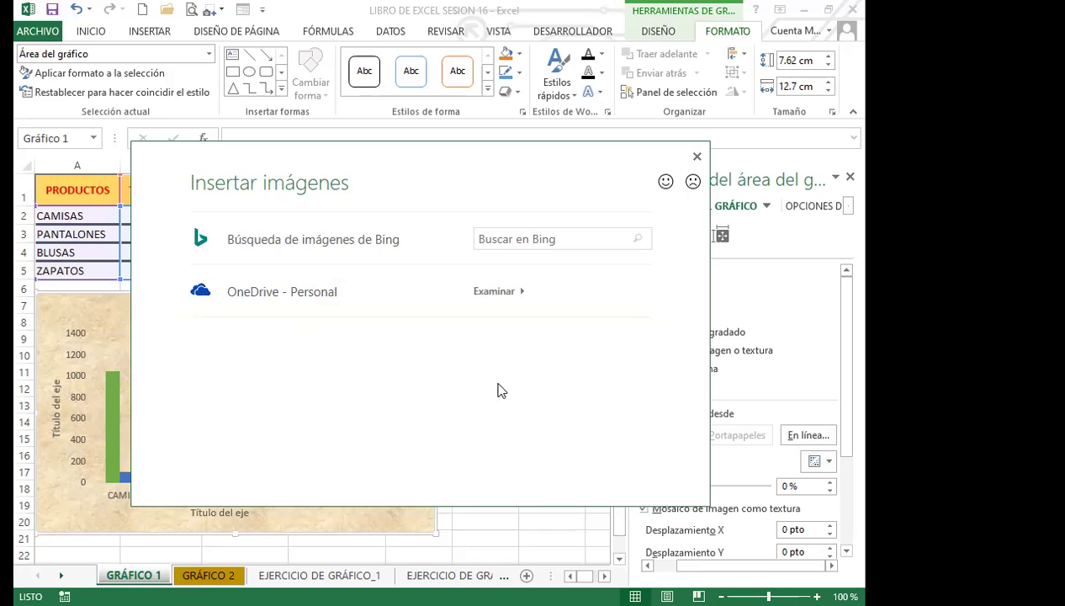
left_click(501, 242)
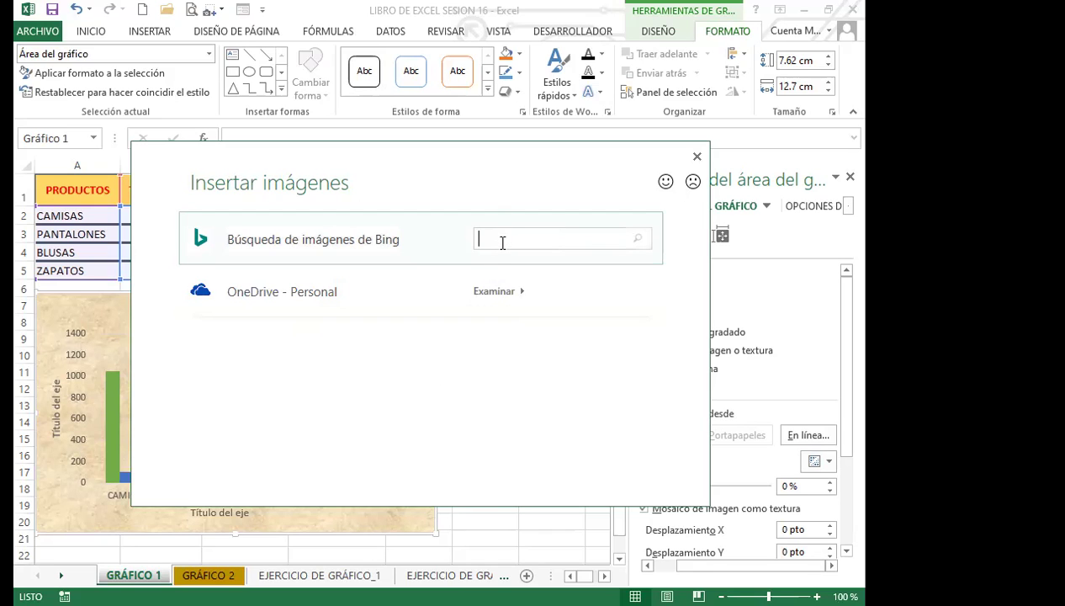
type("COLORES")
key("Return")
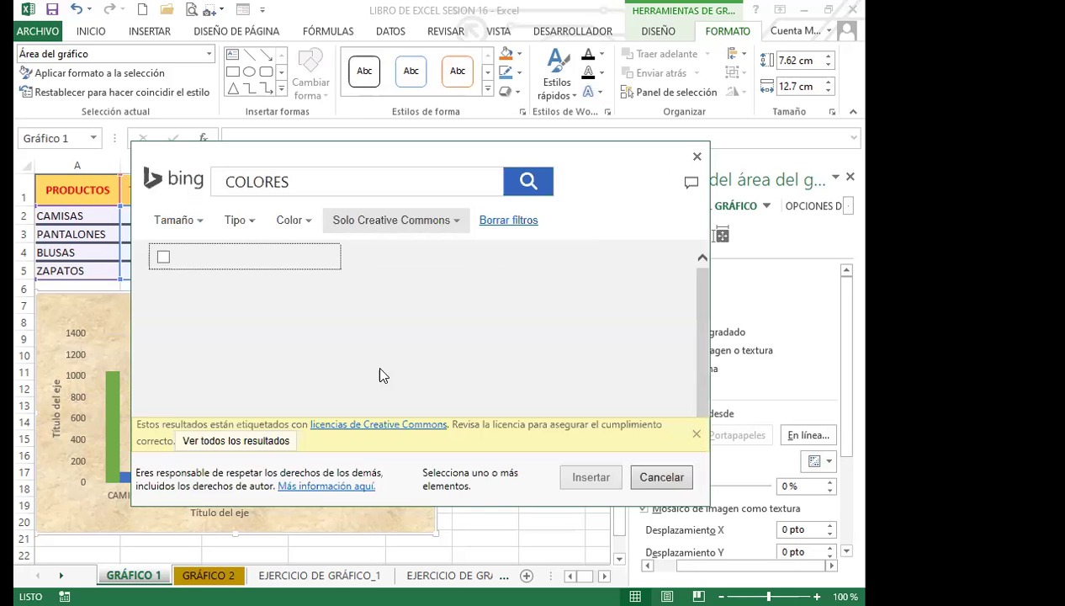
Insert the blurred multicolor image from the search results as the chart area's background.
scroll(454, 336, "down", 2)
scroll(452, 336, "down", 4)
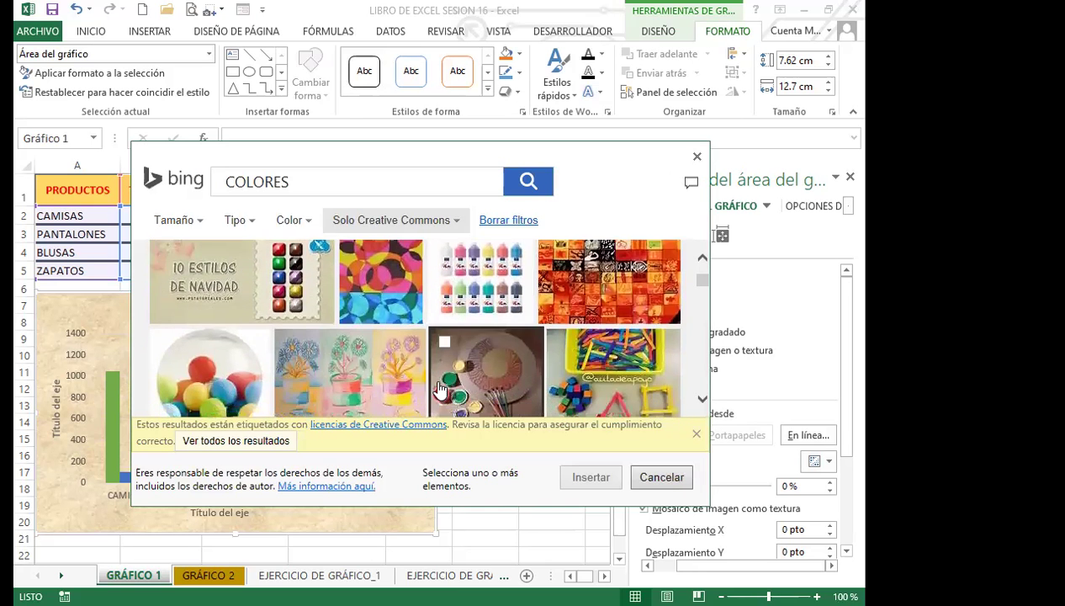
scroll(430, 383, "down", 1)
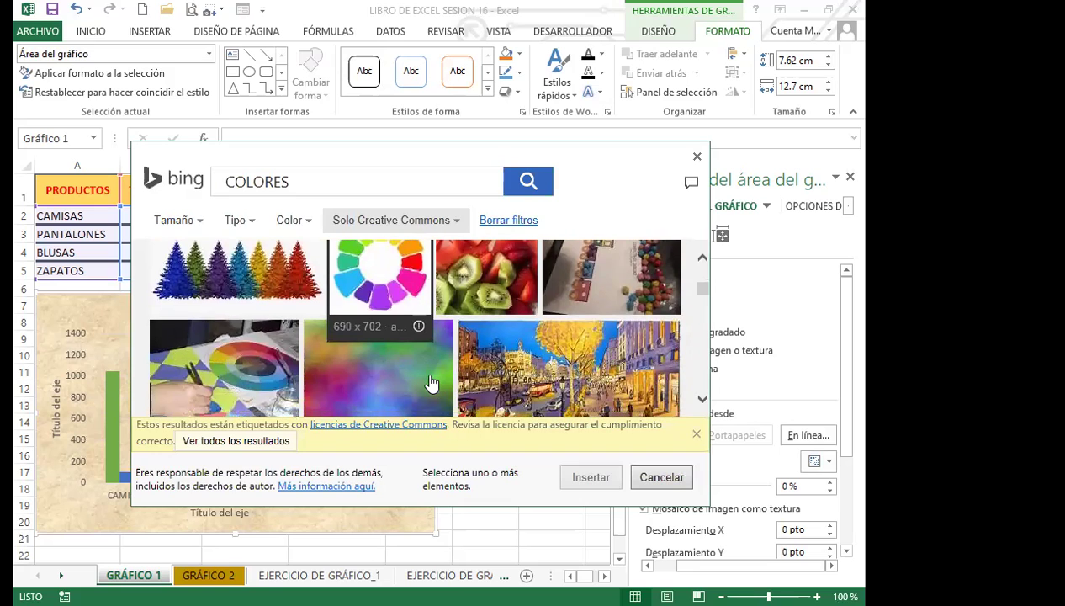
scroll(430, 383, "down", 1)
left_click(371, 335)
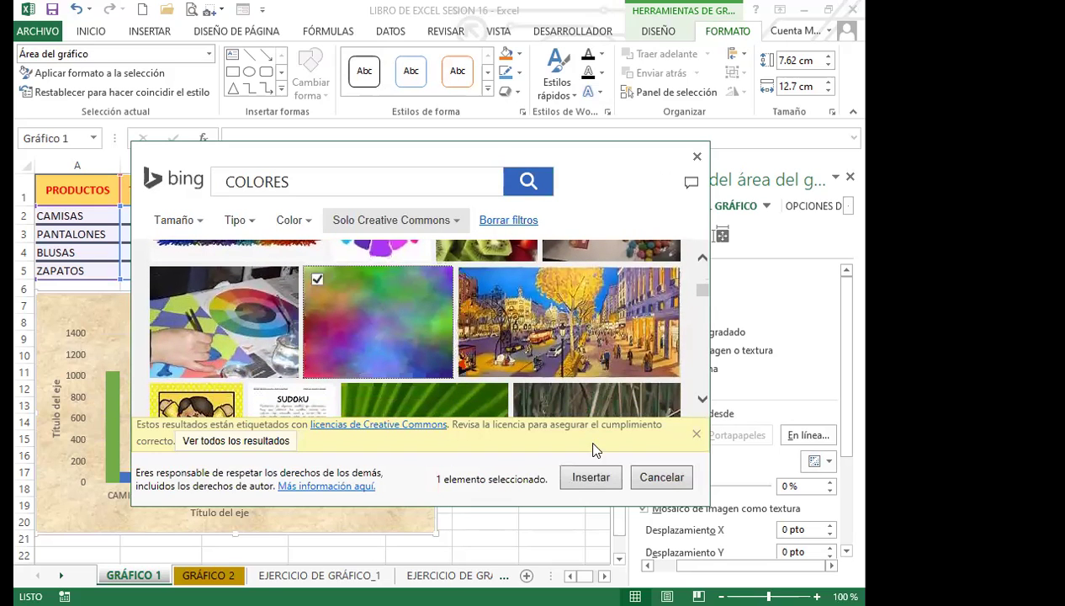
left_click(593, 487)
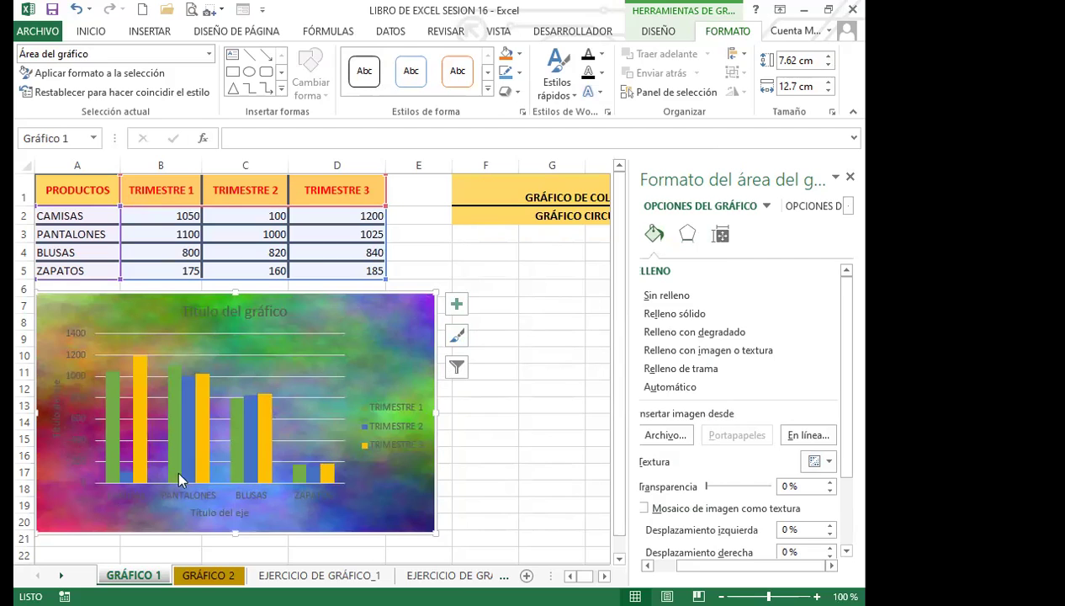
Try picture and solid fills on the TRIMESTRE 1 columns, and settle on a gradient fill.
mouse_move(113, 479)
mouse_move(111, 458)
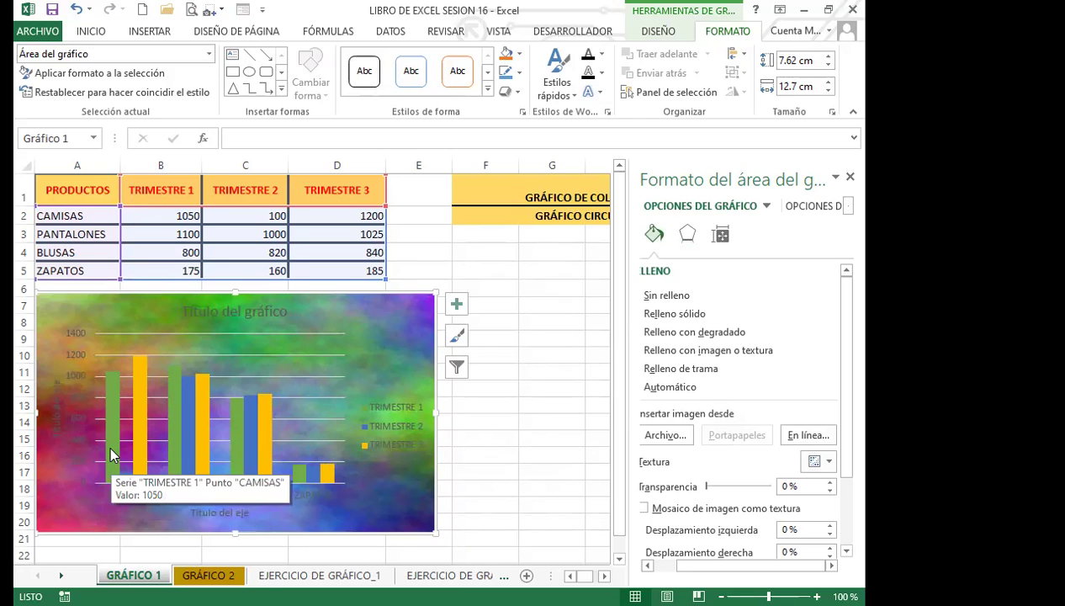
left_click(109, 443)
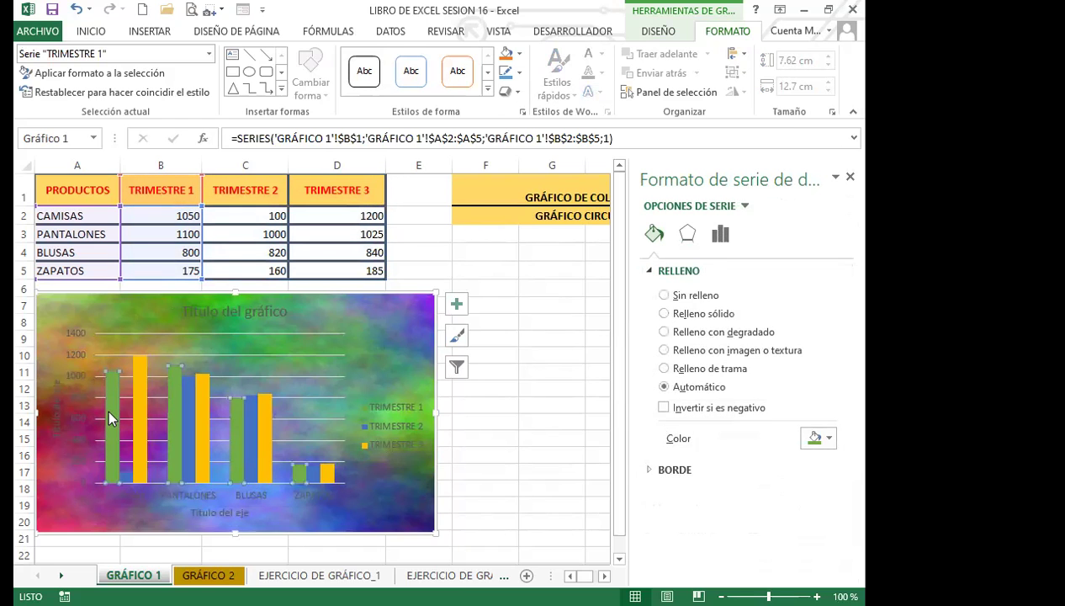
mouse_move(109, 430)
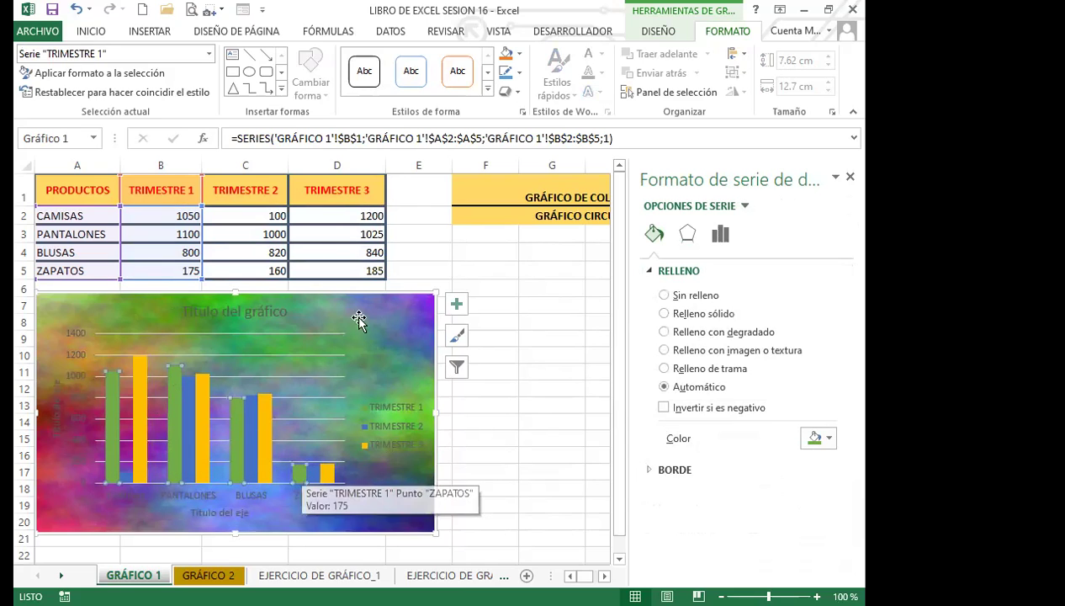
left_click(664, 351)
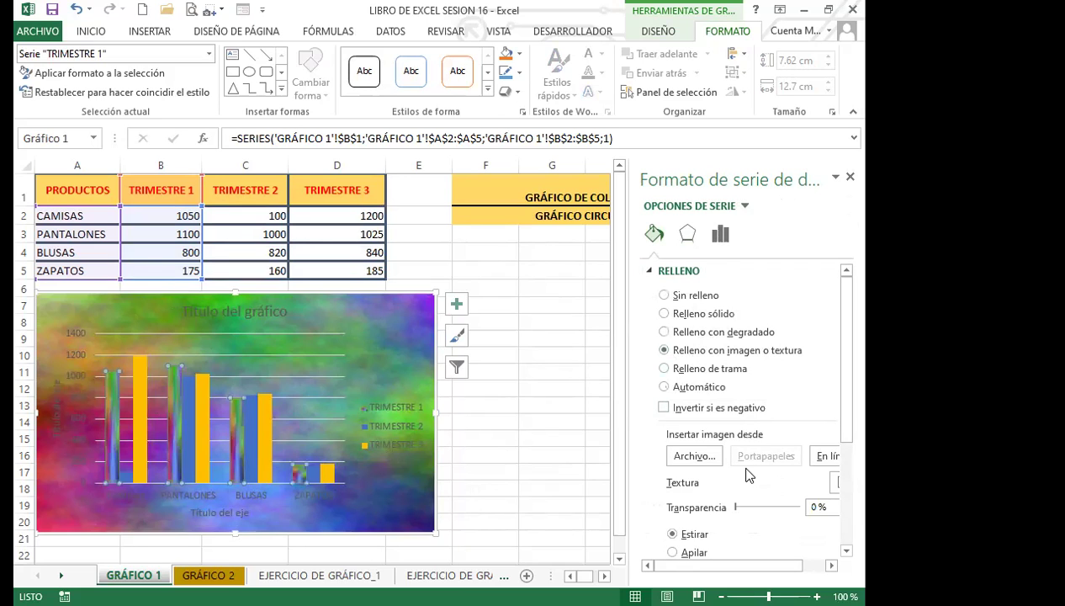
left_click(665, 313)
left_click(666, 332)
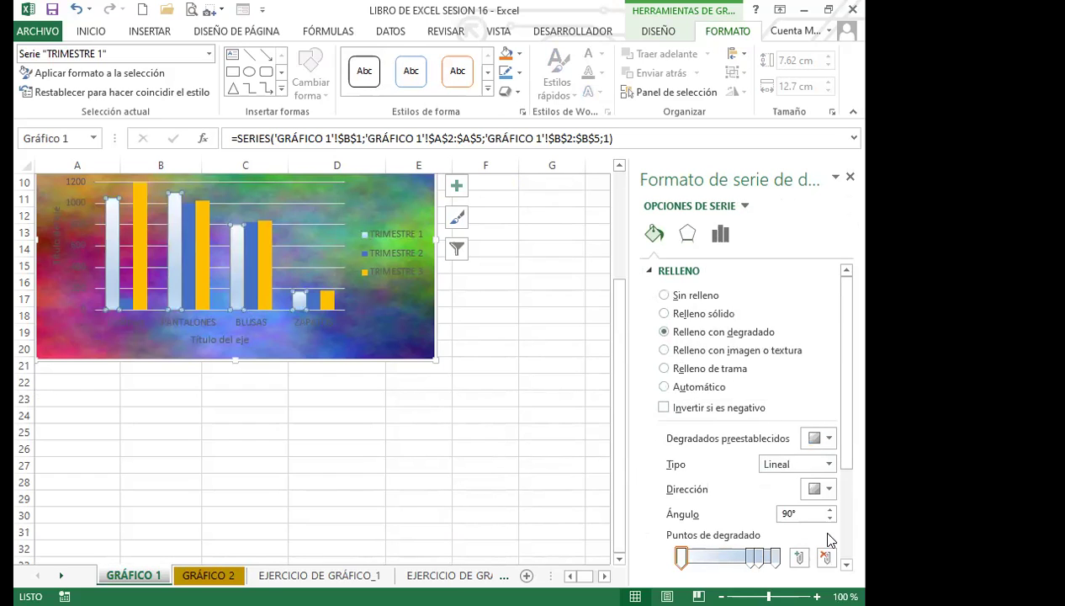
Add a yellow stop at 30% to the TRIMESTRE 1 gradient and recolor its 74% stop green.
left_click_drag(840, 443, 858, 536)
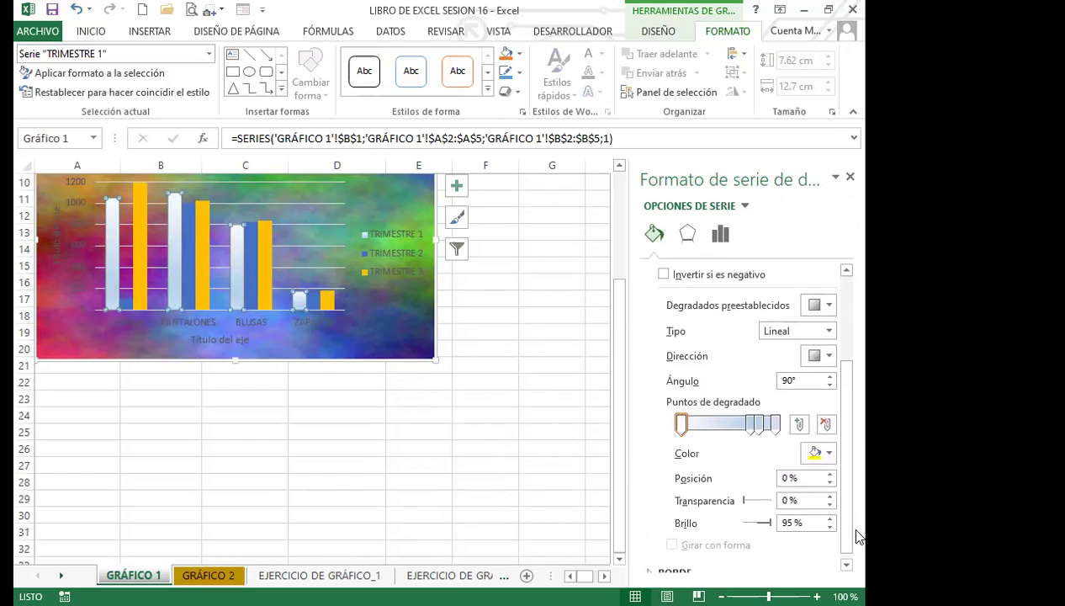
left_click(709, 424)
left_click(829, 454)
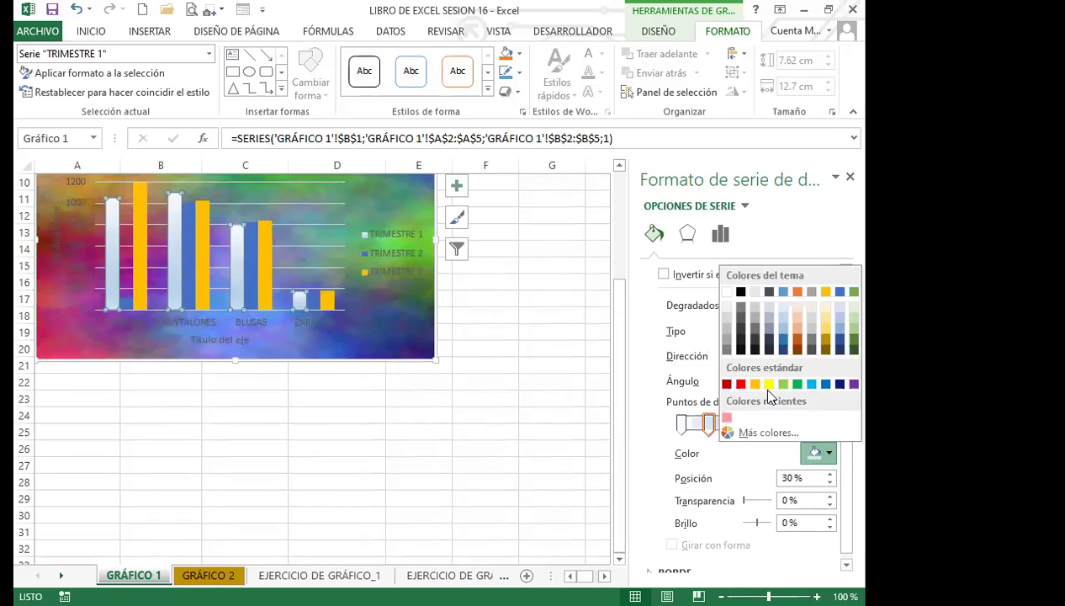
left_click(769, 384)
left_click(750, 423)
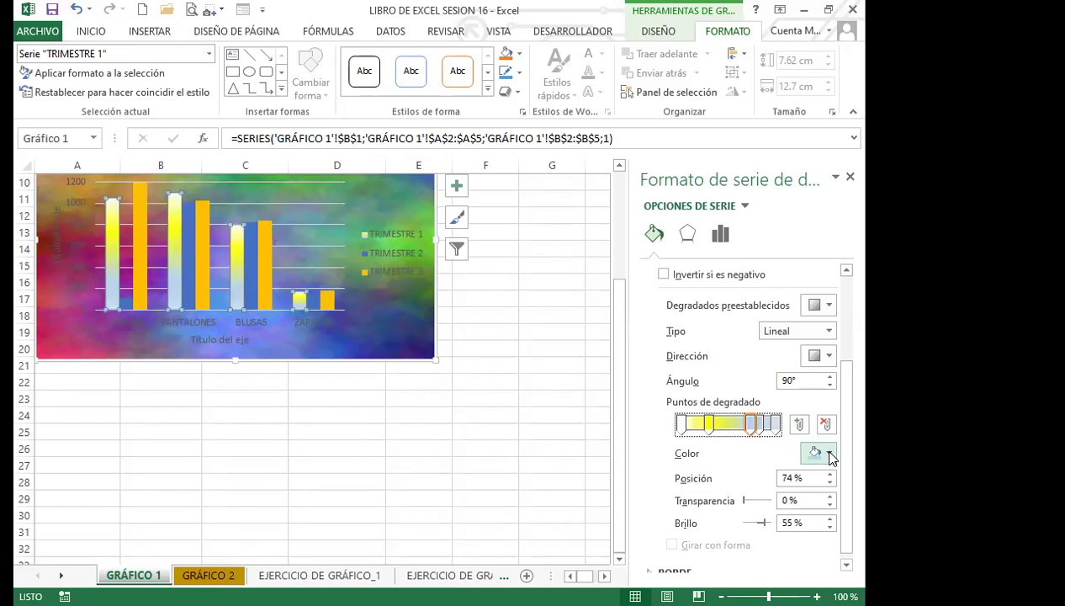
left_click(809, 453)
left_click(799, 383)
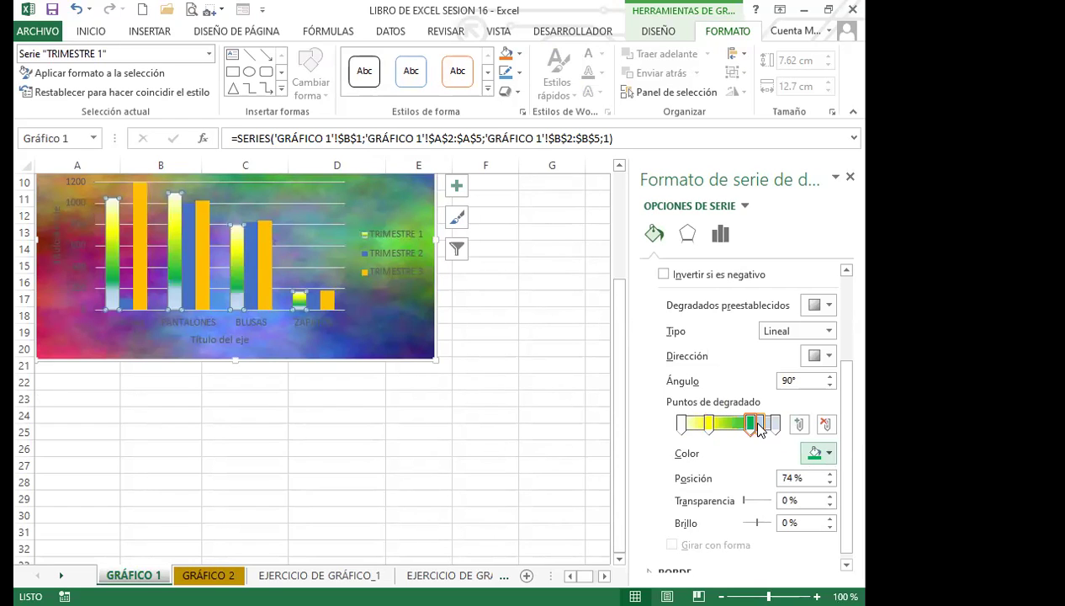
Recolor the 83% stop of the TRIMESTRE 1 gradient with a pale theme color and the 100% stop dark red.
left_click(820, 454)
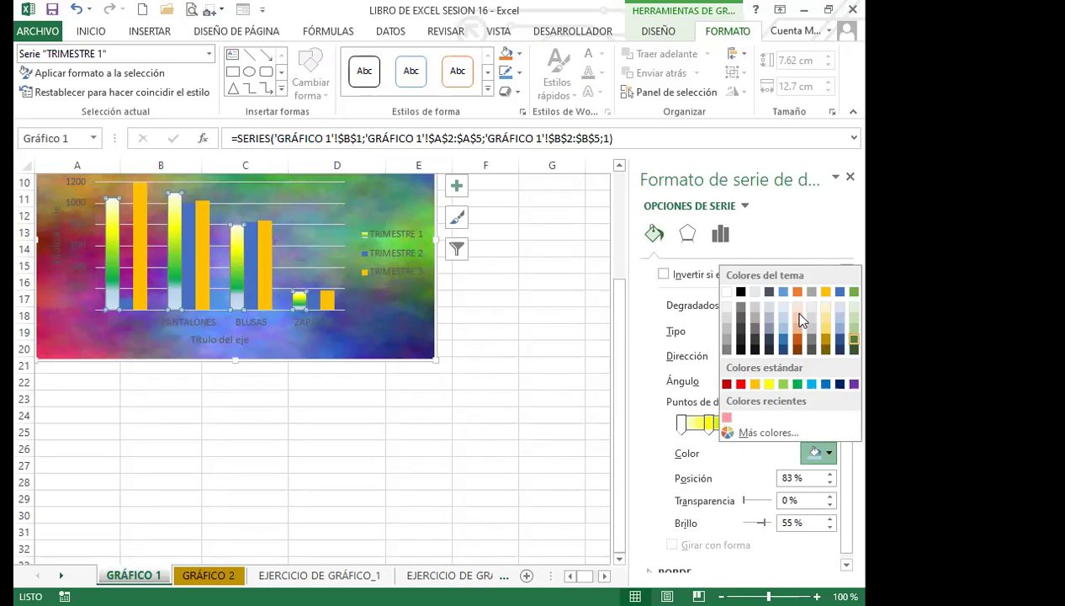
left_click(775, 423)
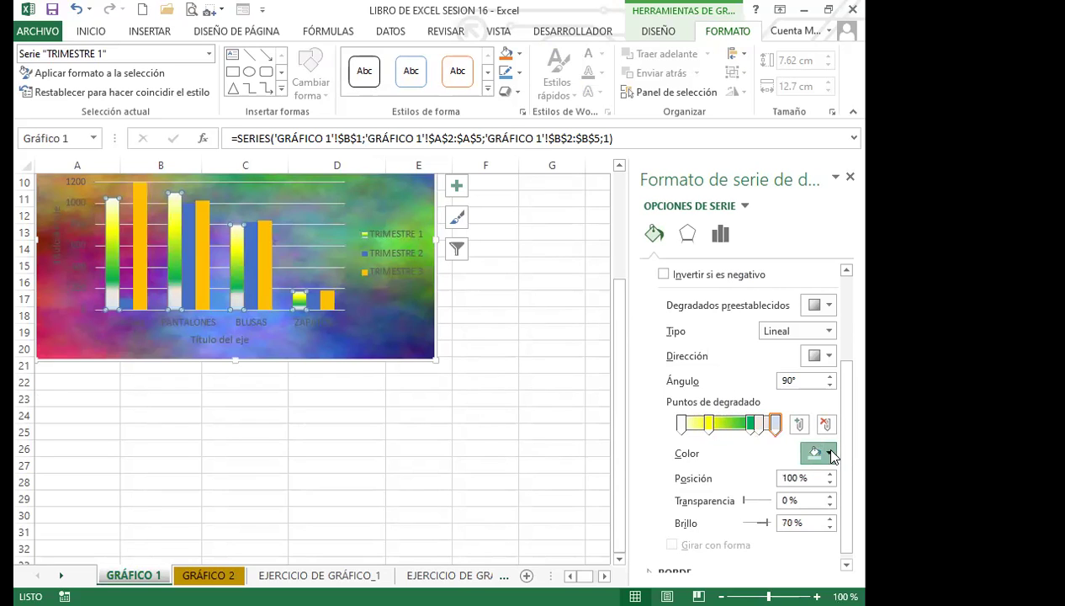
left_click(815, 453)
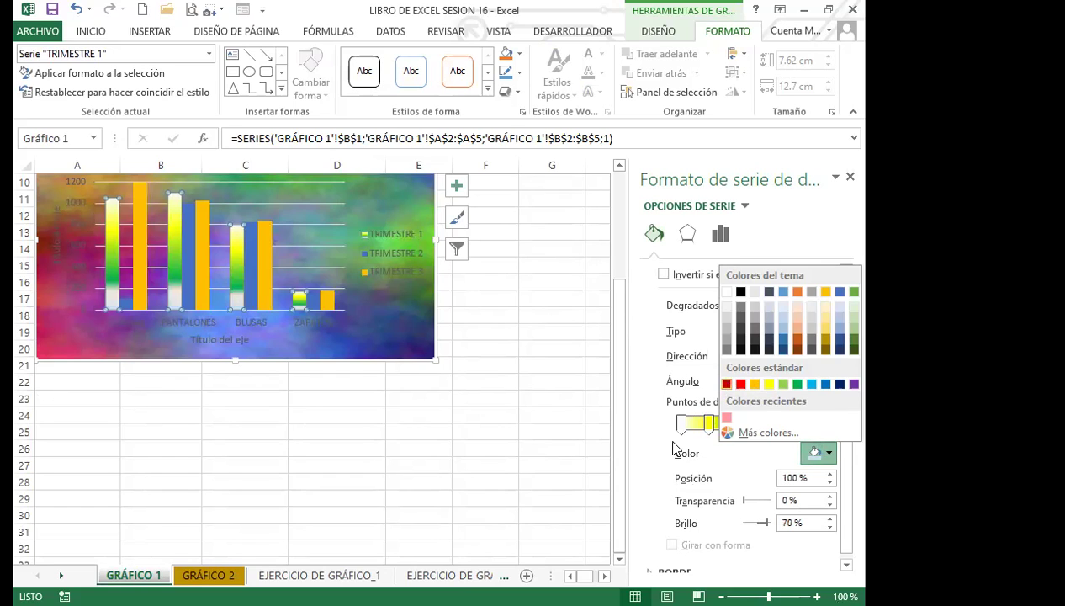
left_click(726, 384)
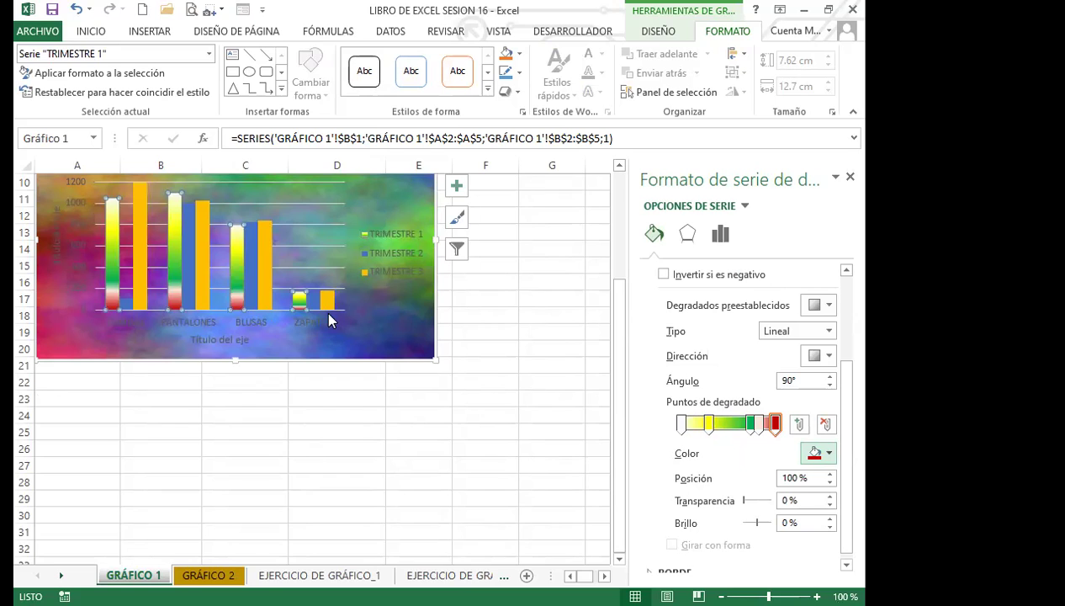
Fill the TRIMESTRE 3 columns with the light blue water droplets texture.
left_click(140, 281)
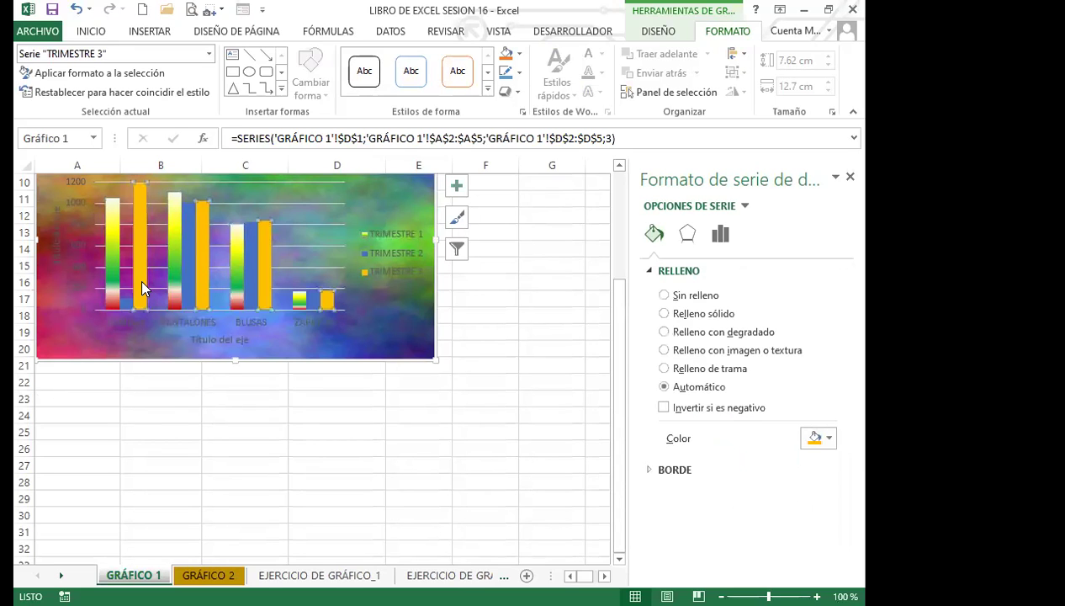
left_click(663, 349)
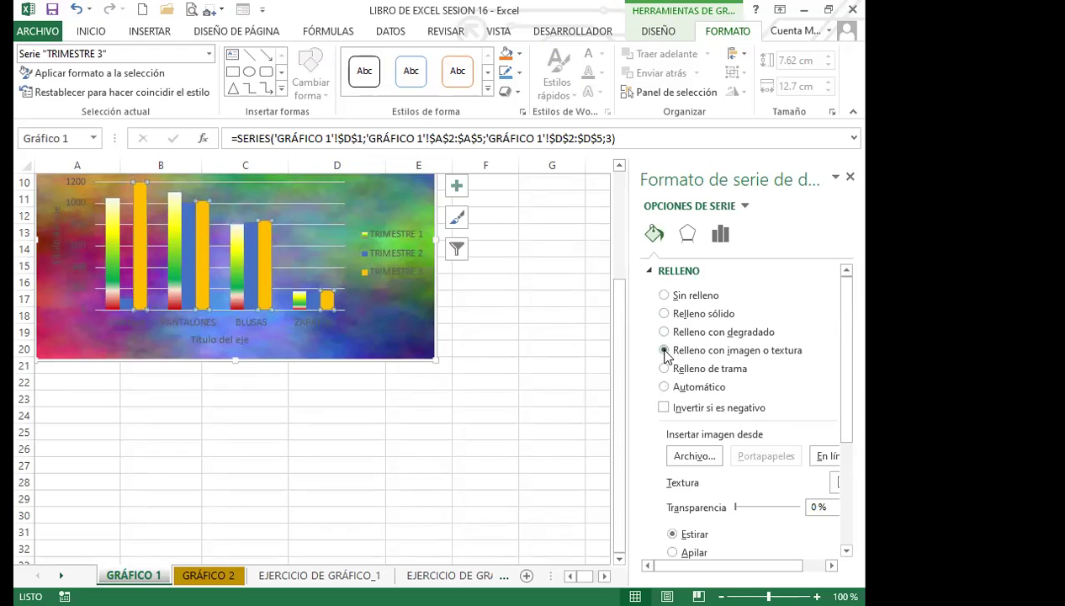
left_click(828, 477)
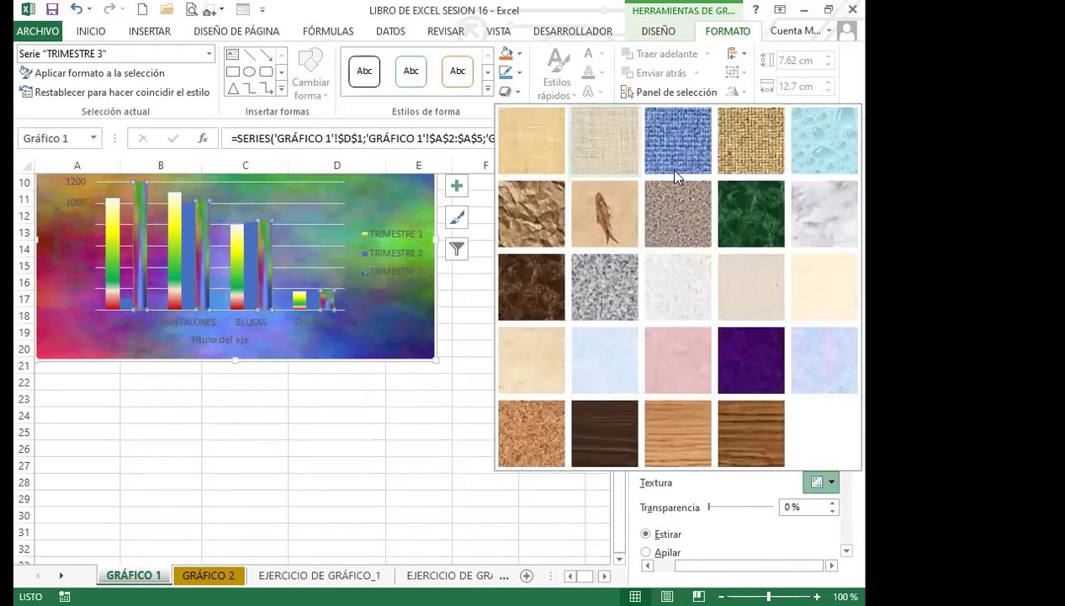
left_click(818, 135)
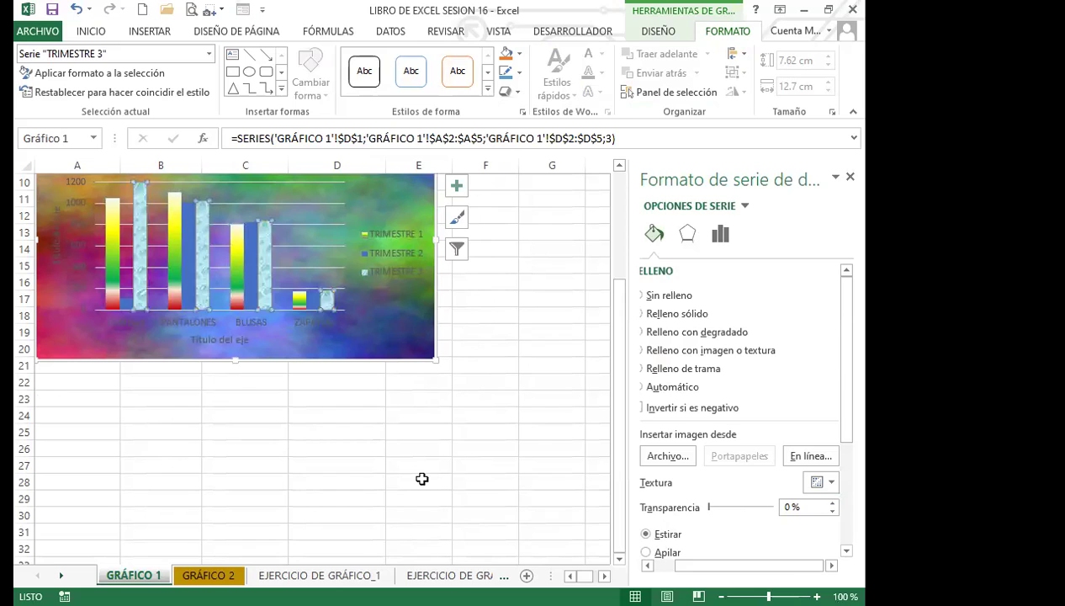
Give the chart's horizontal gridlines a square-dot dash style after trying the dashed style.
left_click(245, 295)
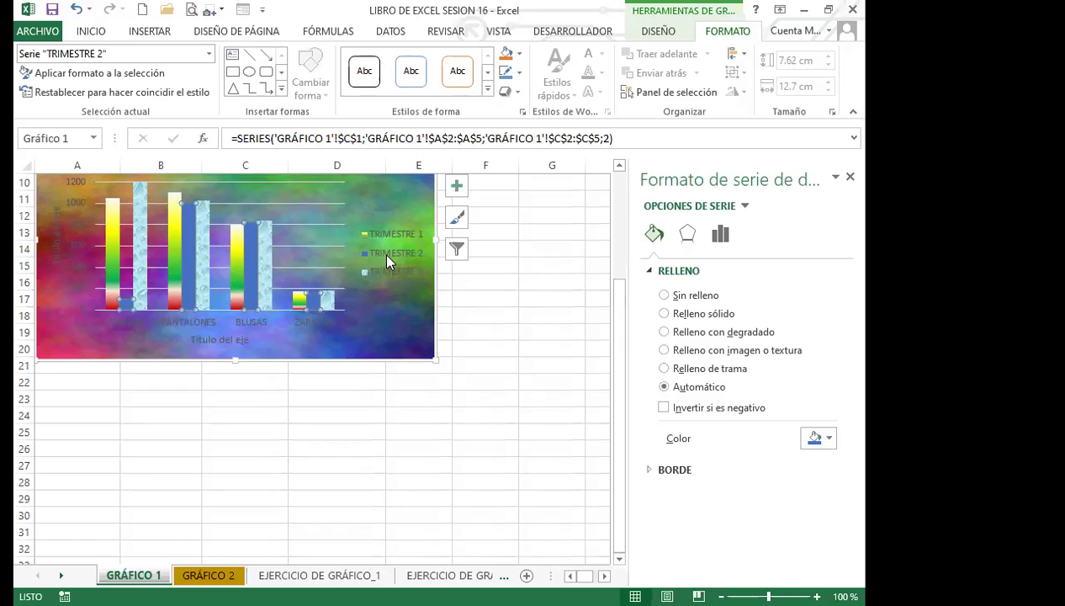
scroll(306, 350, "up", 3)
left_click(307, 353)
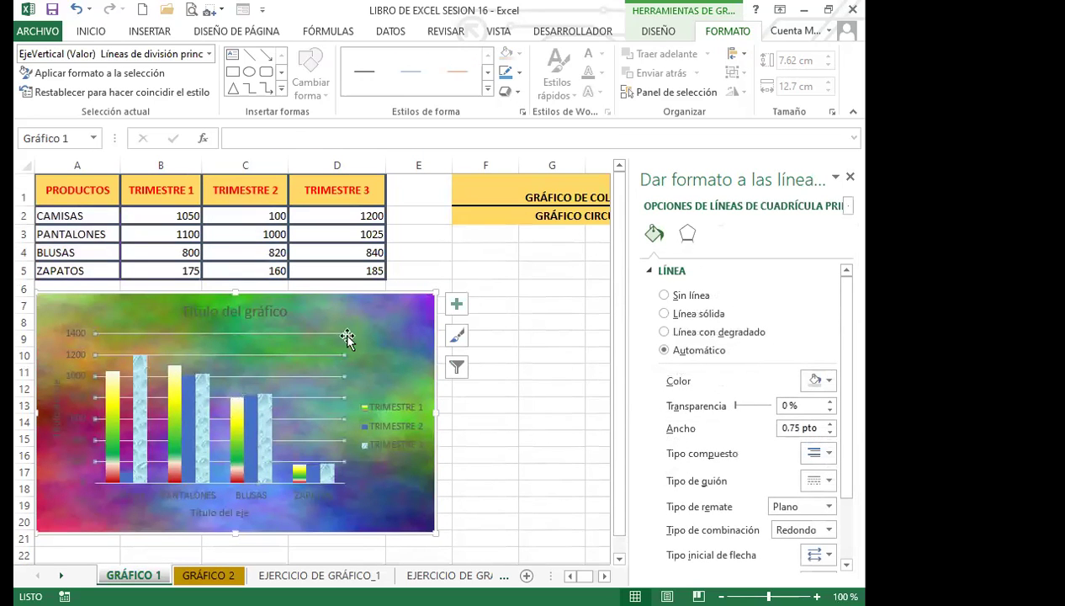
scroll(838, 443, "down", 2)
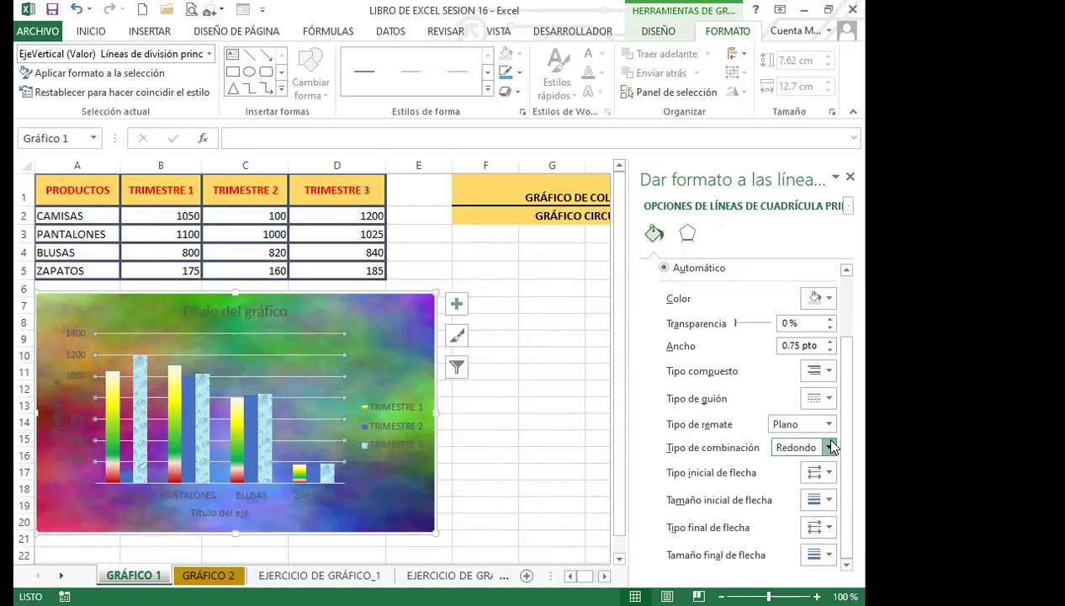
left_click(829, 368)
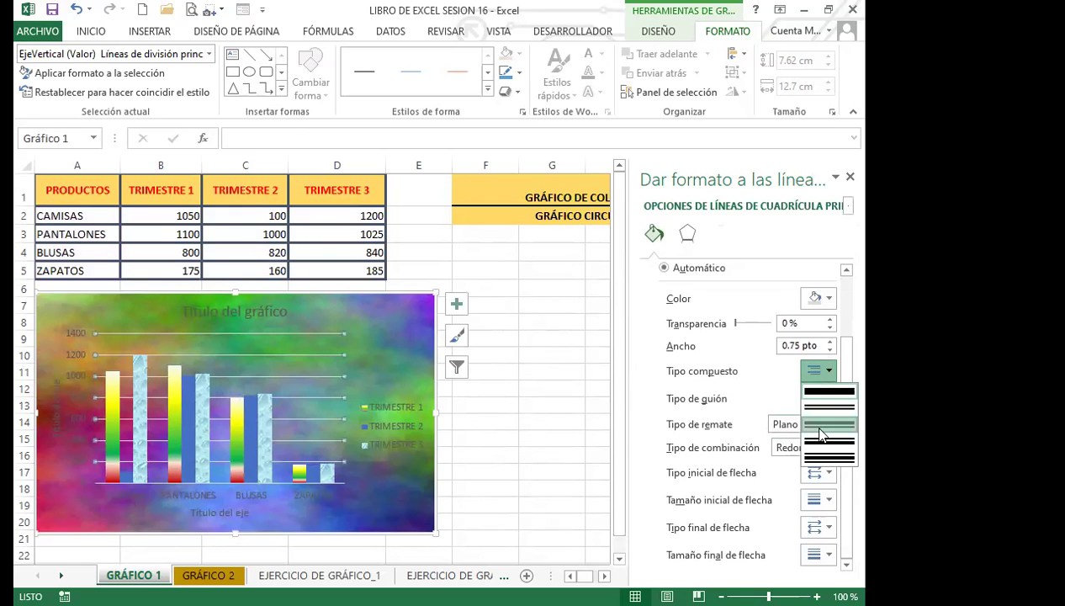
left_click(809, 401)
left_click(829, 401)
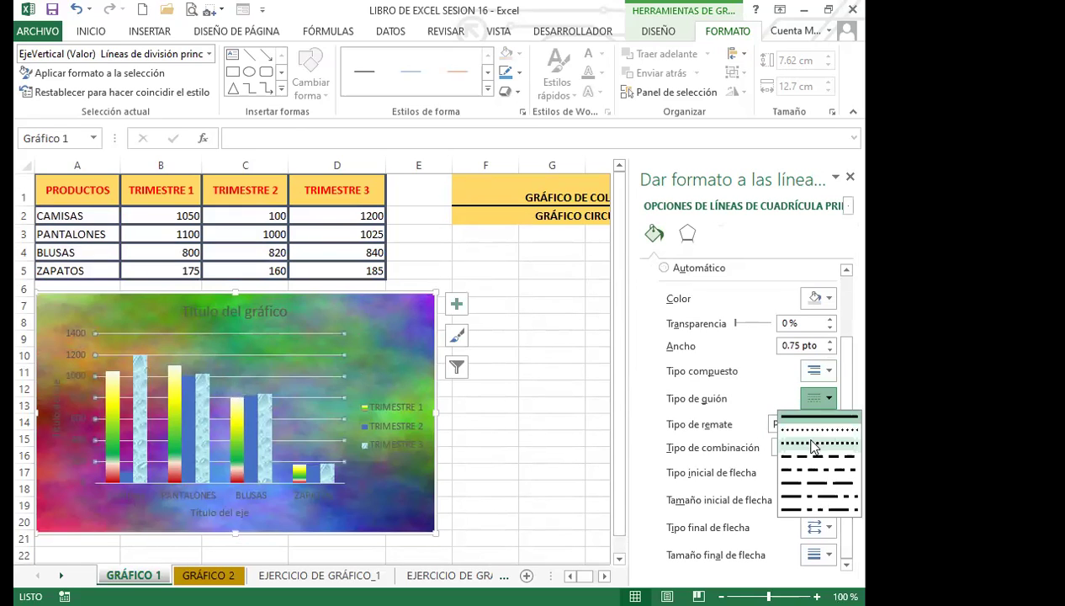
left_click(802, 456)
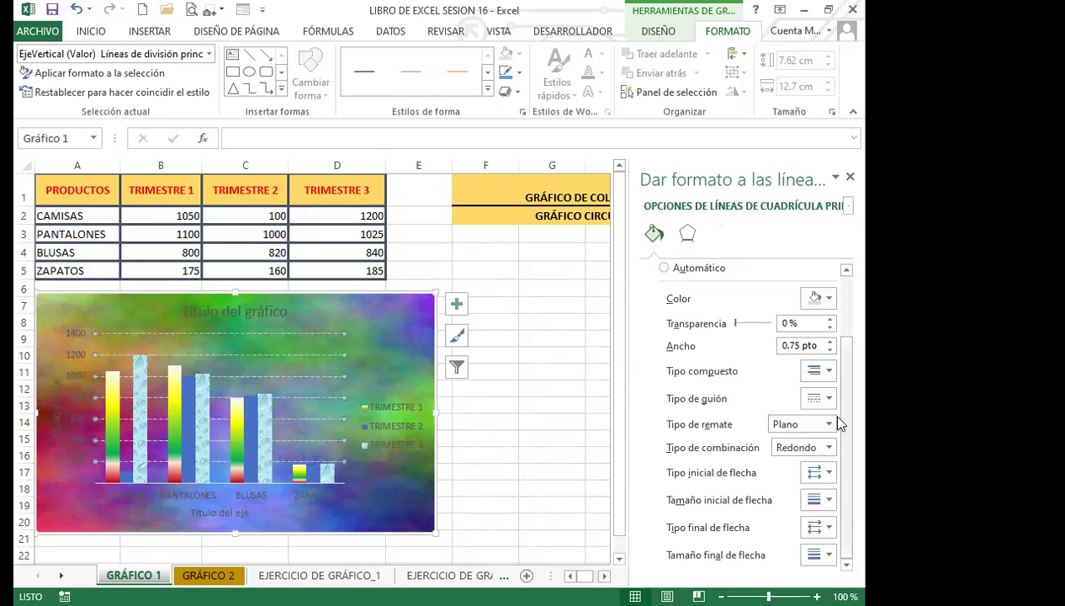
left_click(825, 415)
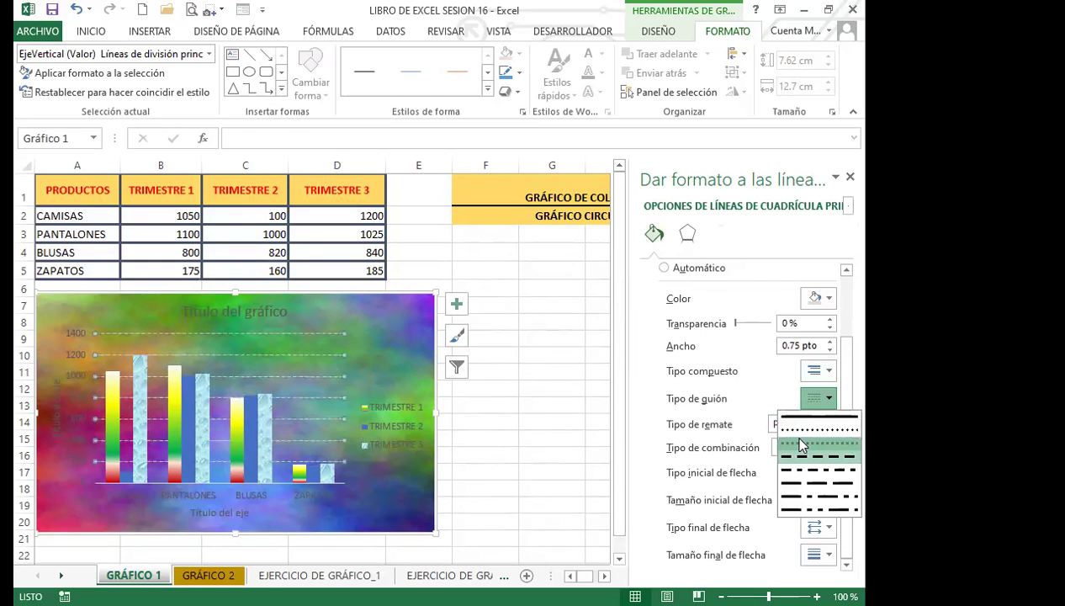
left_click(797, 444)
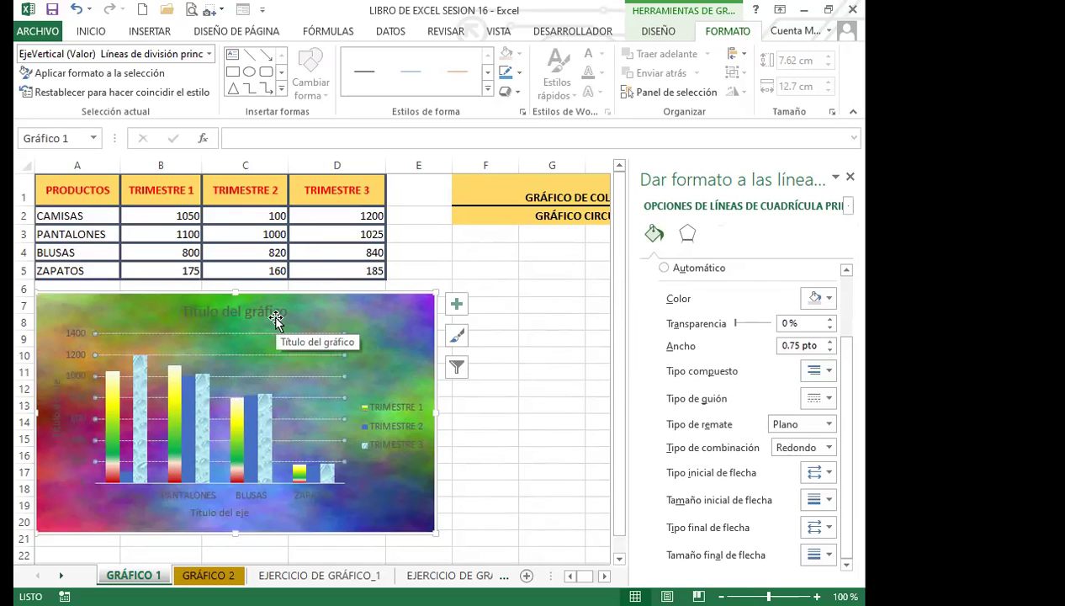
Adjust the width of the chart's horizontal axis line to 0.5 pt.
left_click(256, 496)
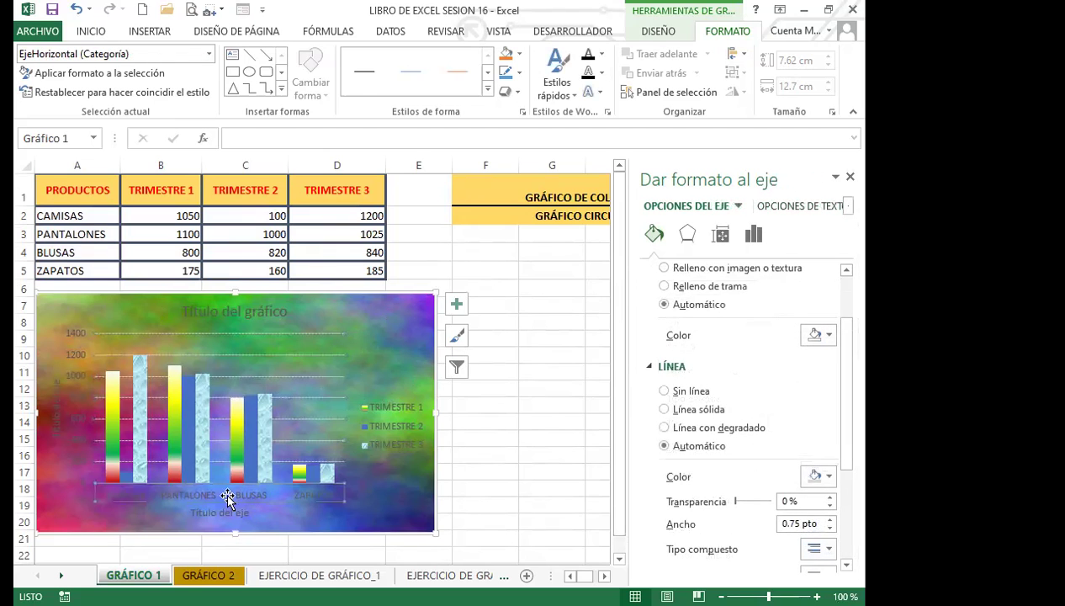
scroll(835, 423, "down", 4)
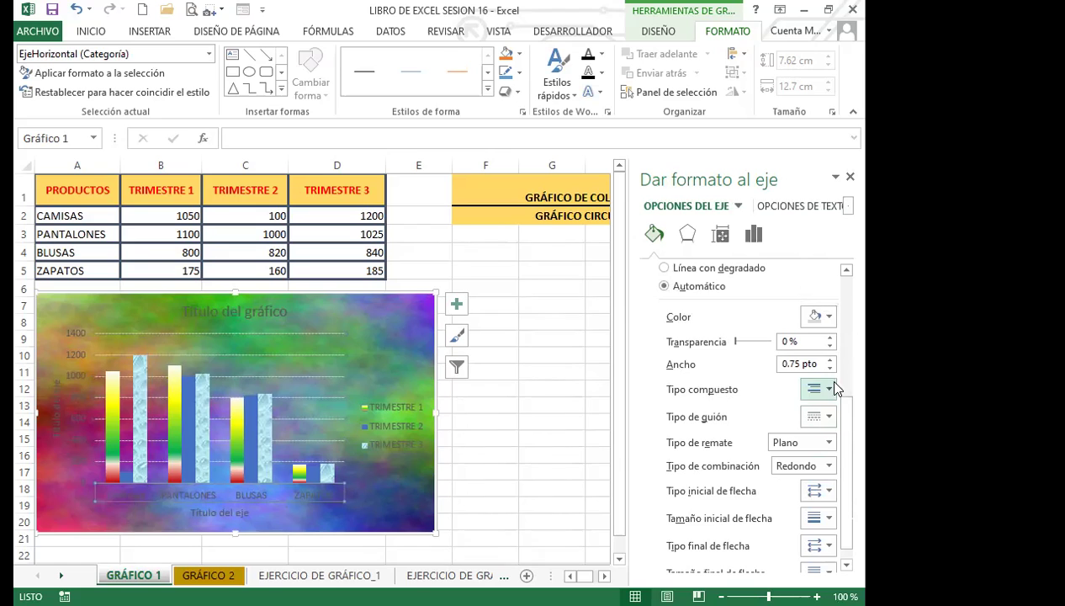
left_click(829, 359)
left_click(830, 359)
left_click(829, 360)
left_click(829, 359)
left_click(830, 359)
left_click(830, 360)
left_click(830, 359)
left_click(829, 368)
double_click(829, 369)
left_click(830, 369)
double_click(829, 369)
left_click(829, 369)
double_click(830, 369)
left_click(830, 368)
Set the transparency of the horizontal axis line to 30%.
left_click(829, 337)
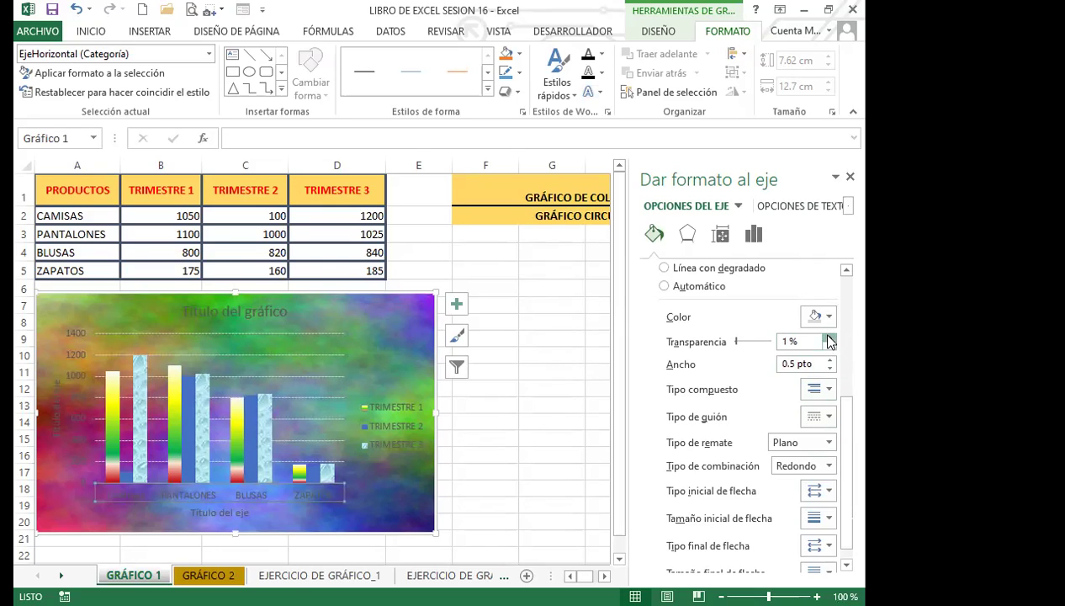
double_click(829, 336)
triple_click(829, 337)
double_click(830, 337)
double_click(830, 338)
double_click(830, 337)
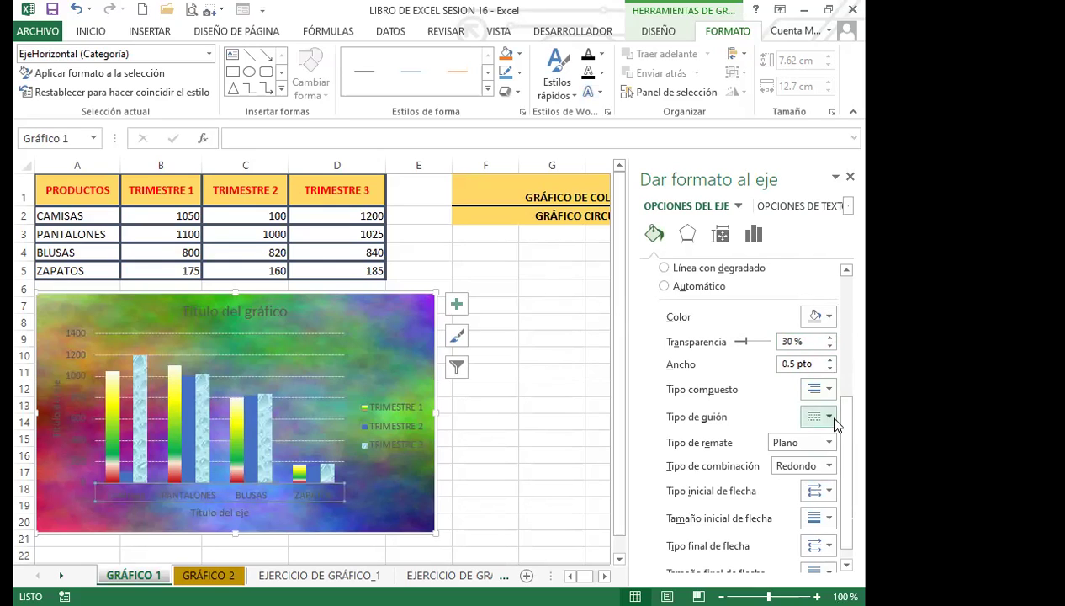
Widen the horizontal axis line to 2.25 pt and color it with the blue theme color.
scroll(833, 454, "down", 1)
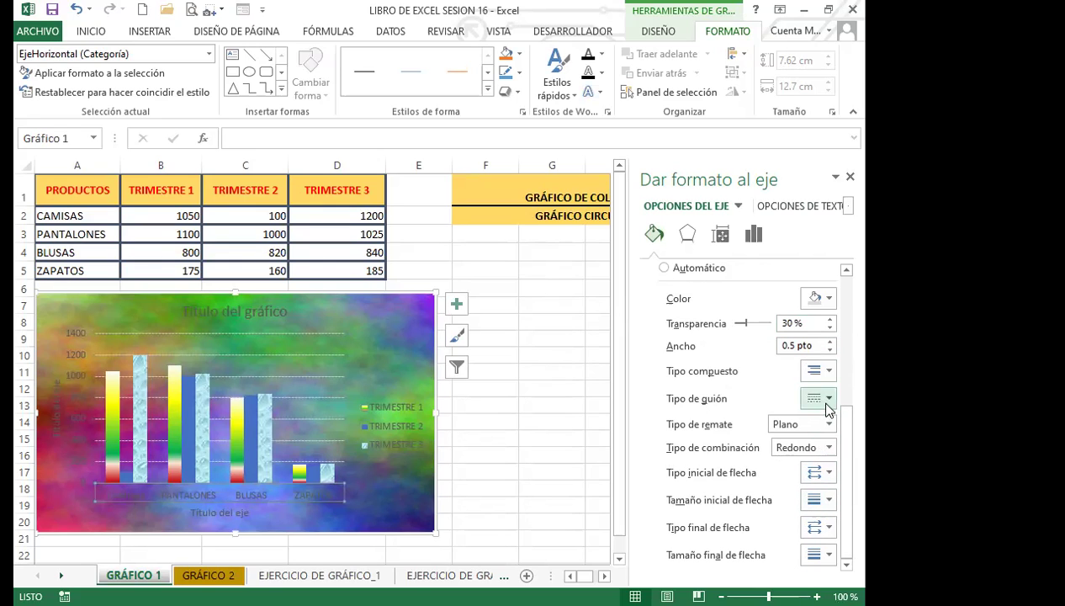
triple_click(830, 340)
double_click(829, 342)
left_click(830, 342)
double_click(829, 350)
left_click(830, 350)
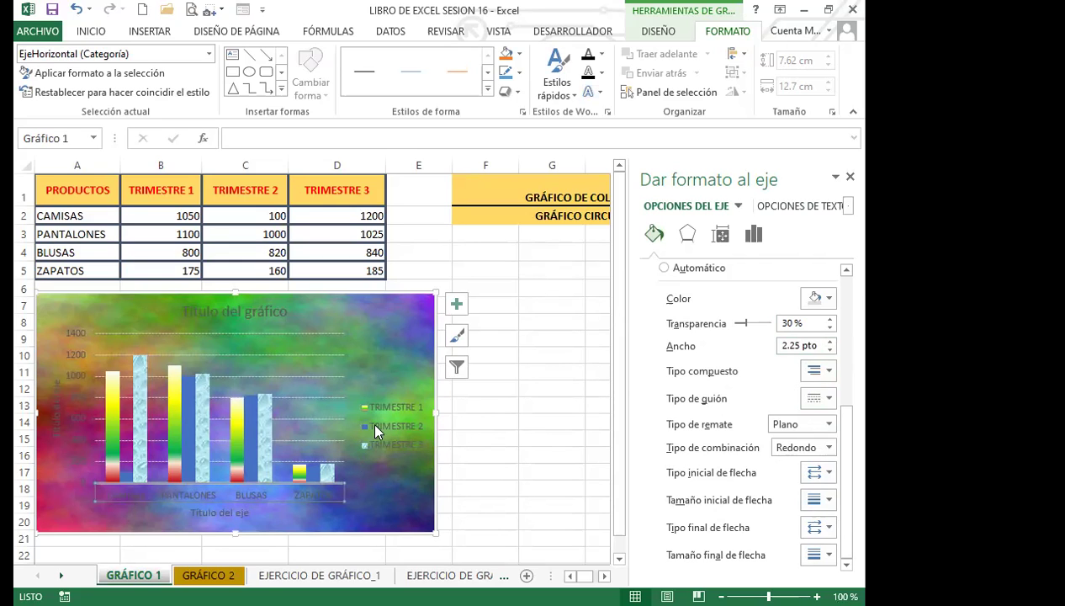
left_click(830, 300)
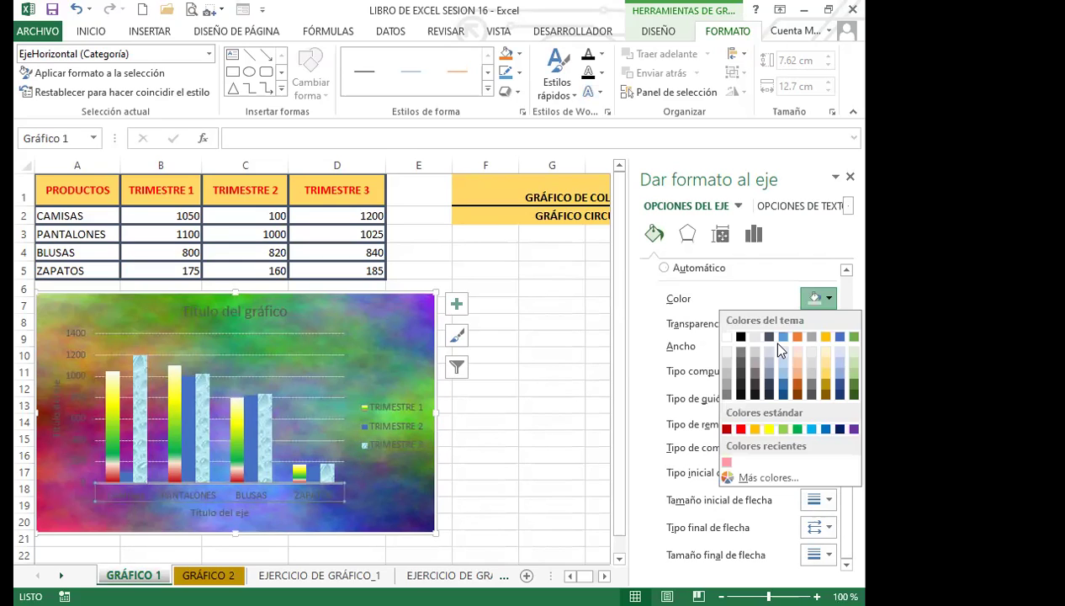
left_click(782, 338)
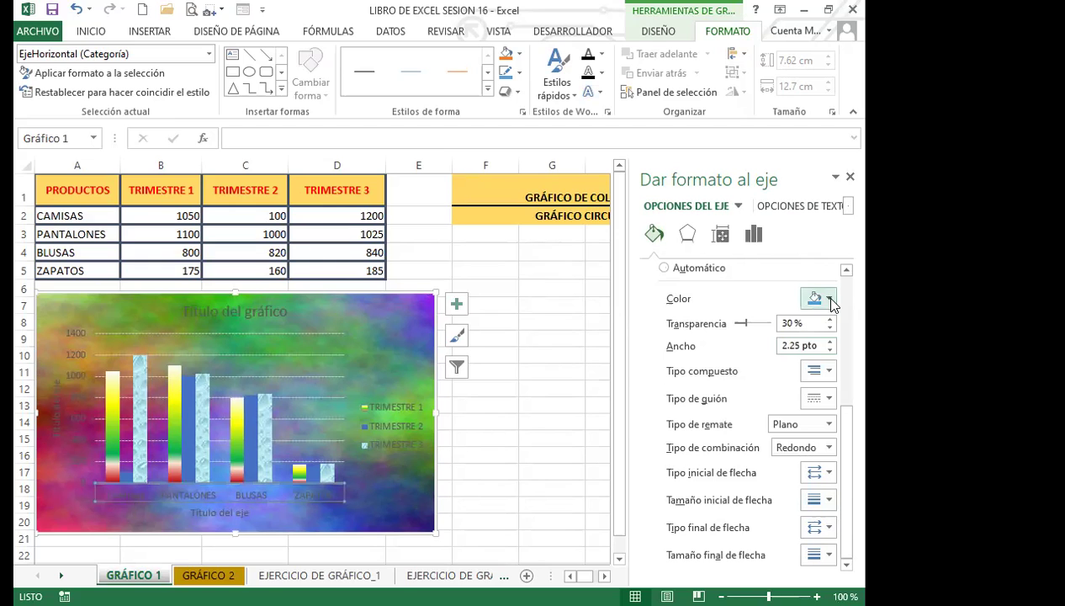
Examine the chart area's border, size, properties, shadow and fill options, and close the formatting settings.
left_click(285, 496)
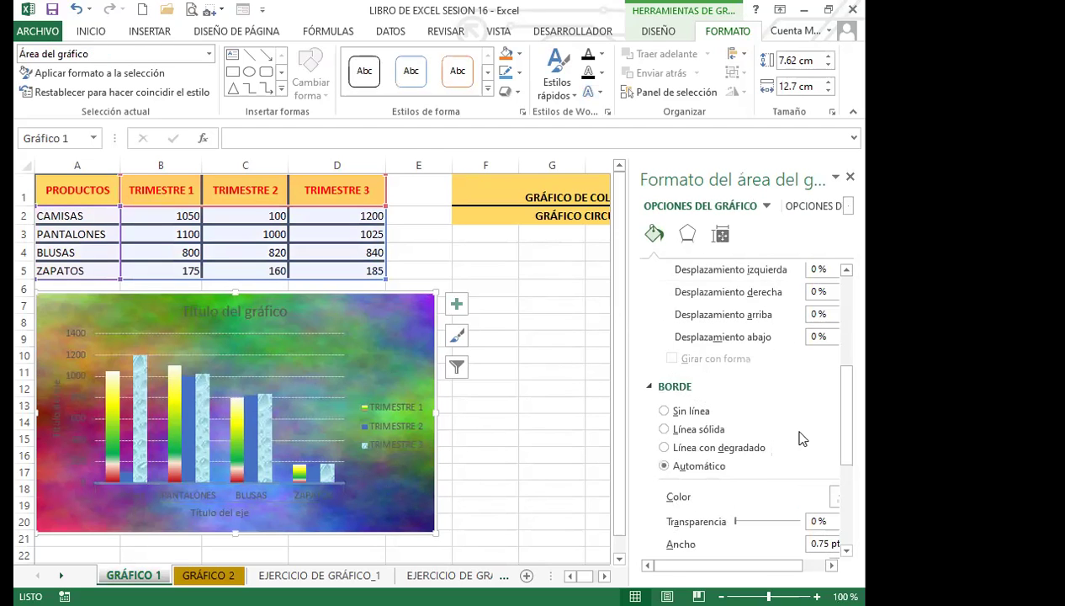
scroll(802, 440, "down", 3)
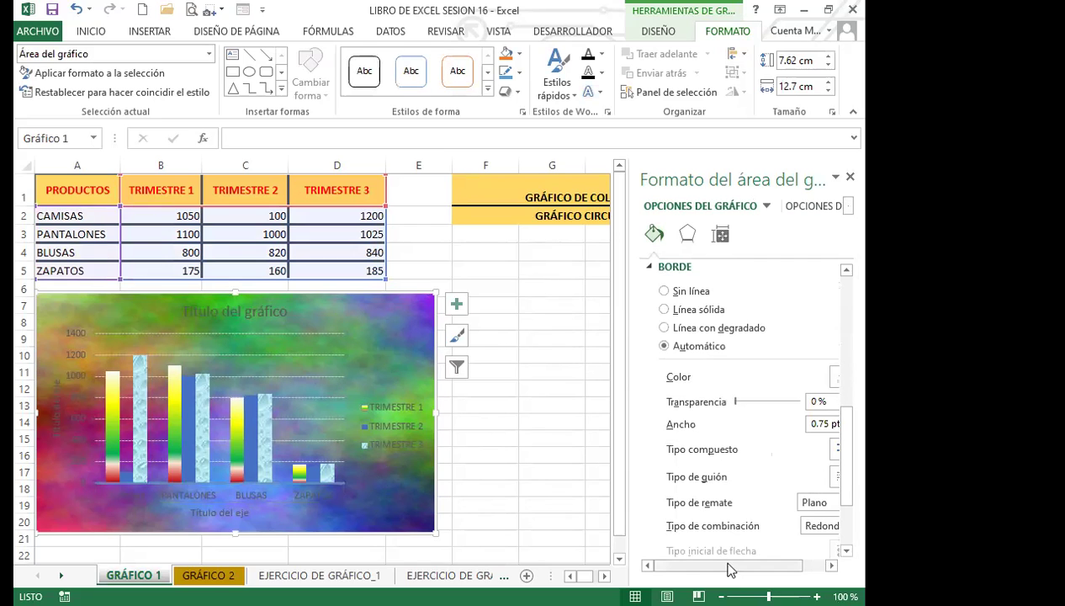
left_click(721, 236)
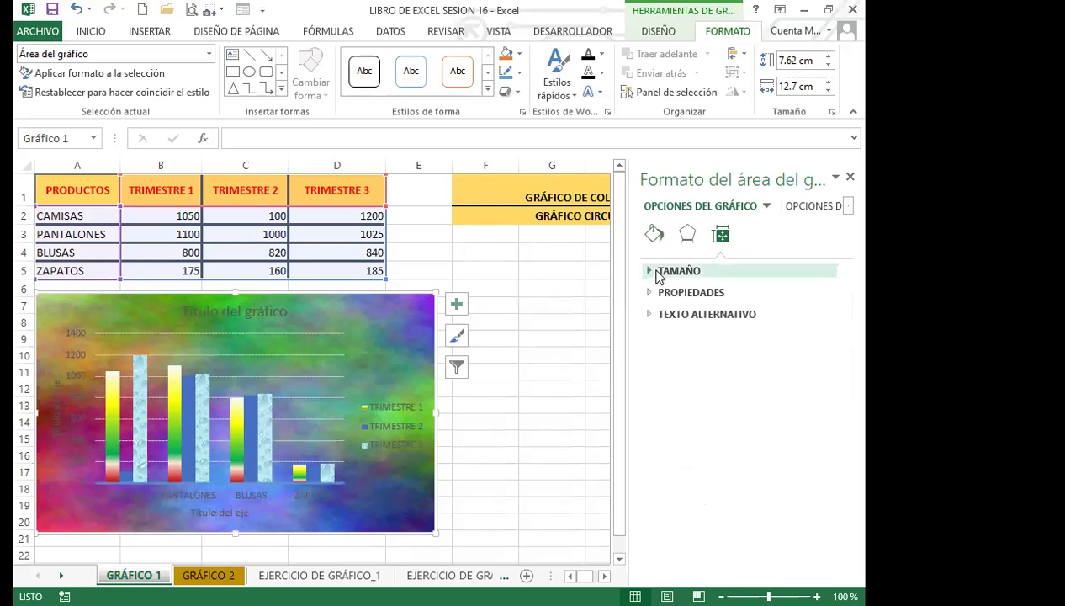
left_click(652, 271)
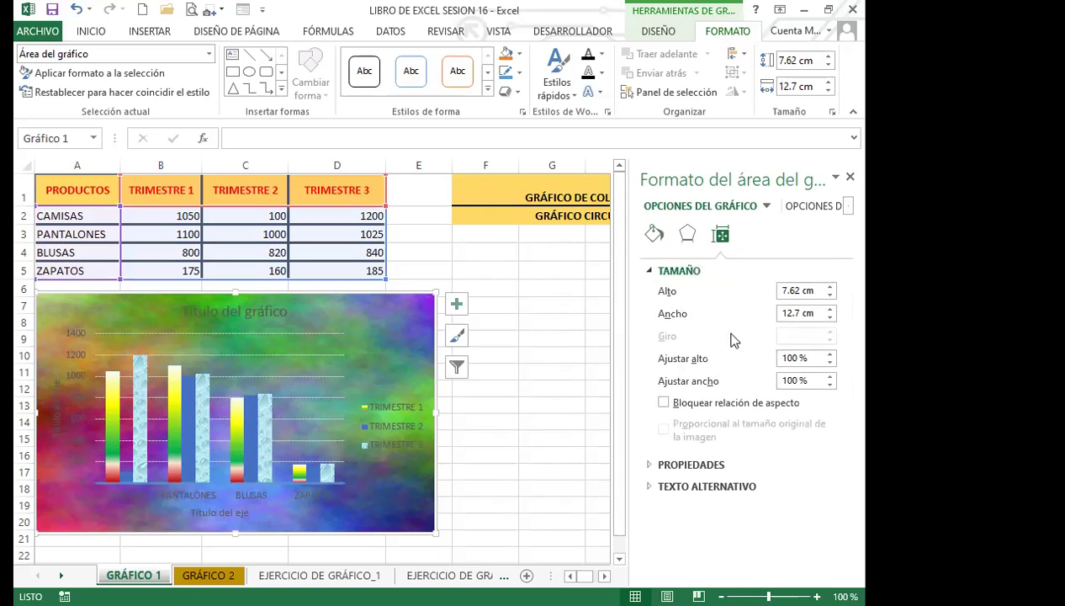
left_click(654, 271)
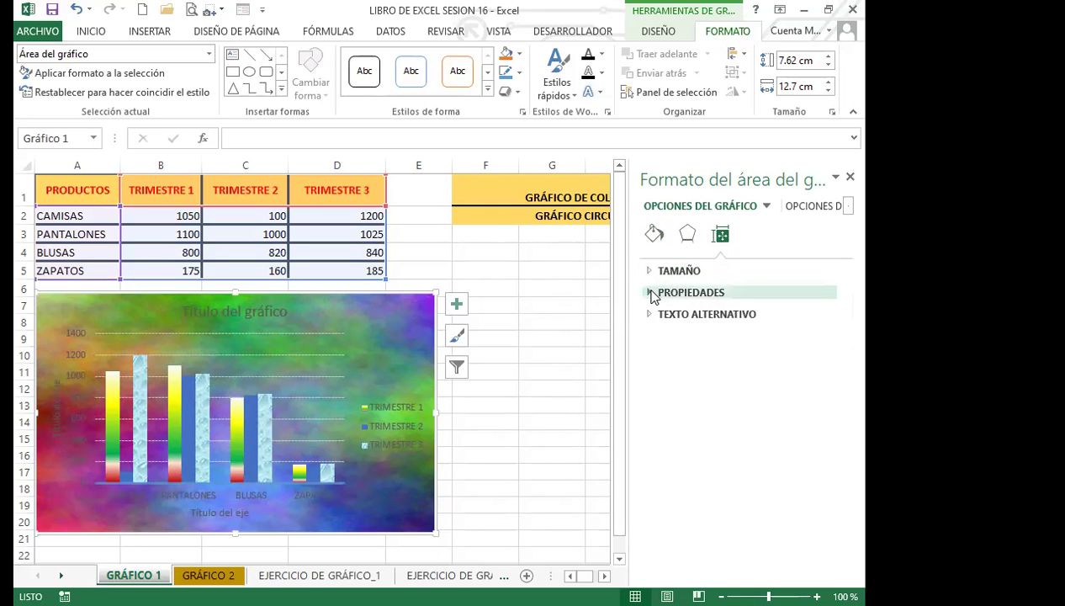
left_click(653, 295)
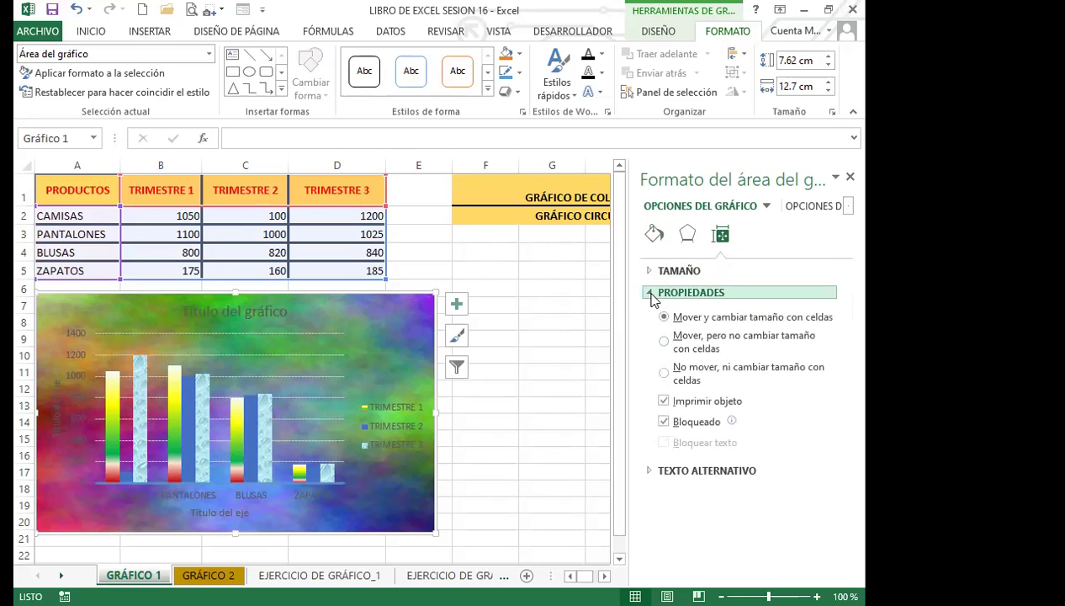
left_click(651, 295)
left_click(648, 315)
left_click(687, 235)
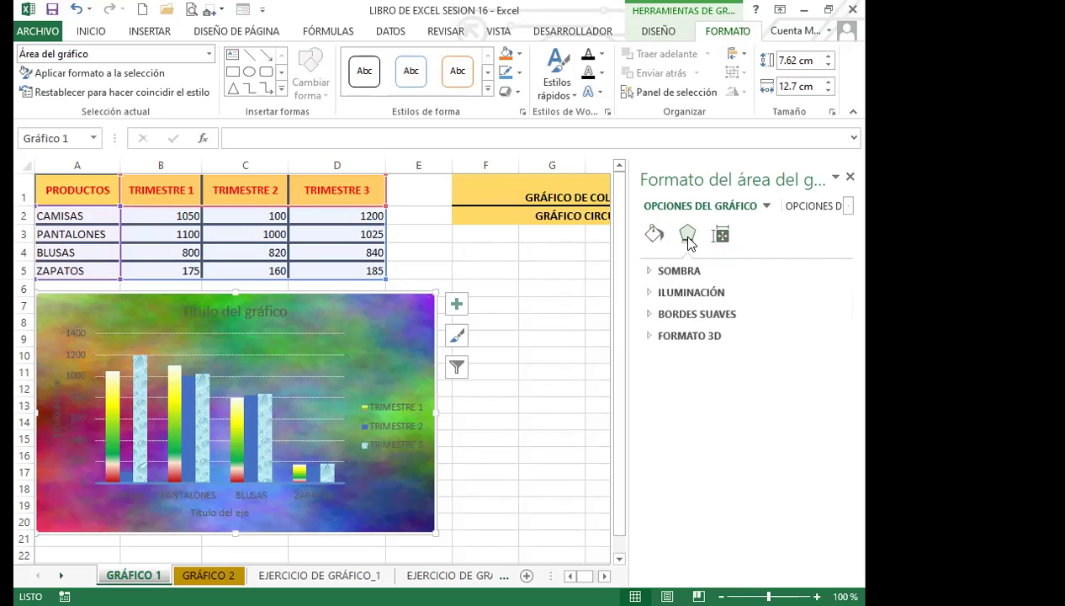
left_click(648, 270)
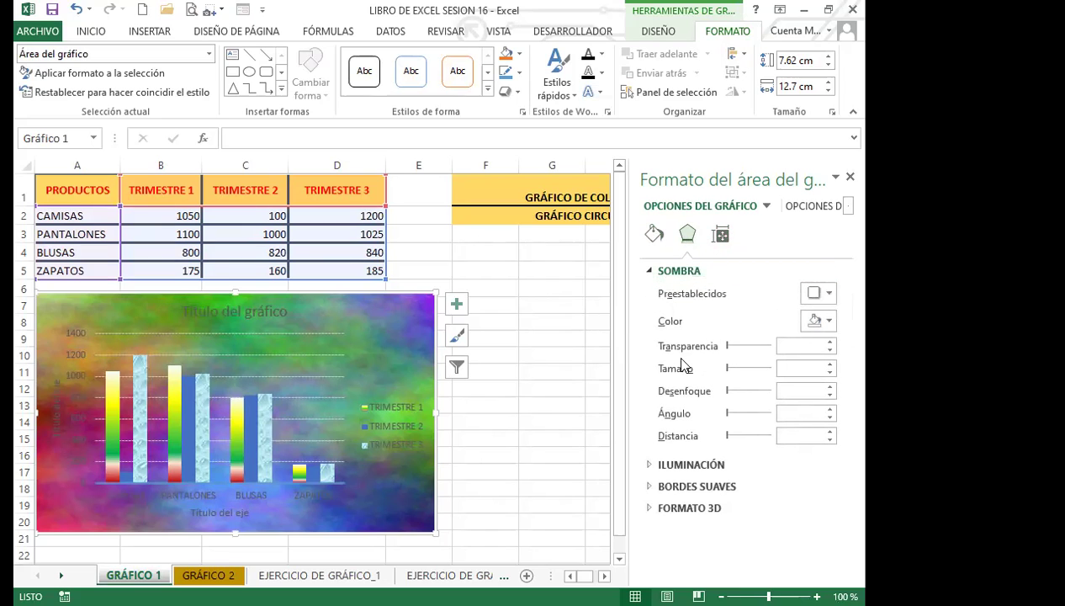
left_click(655, 236)
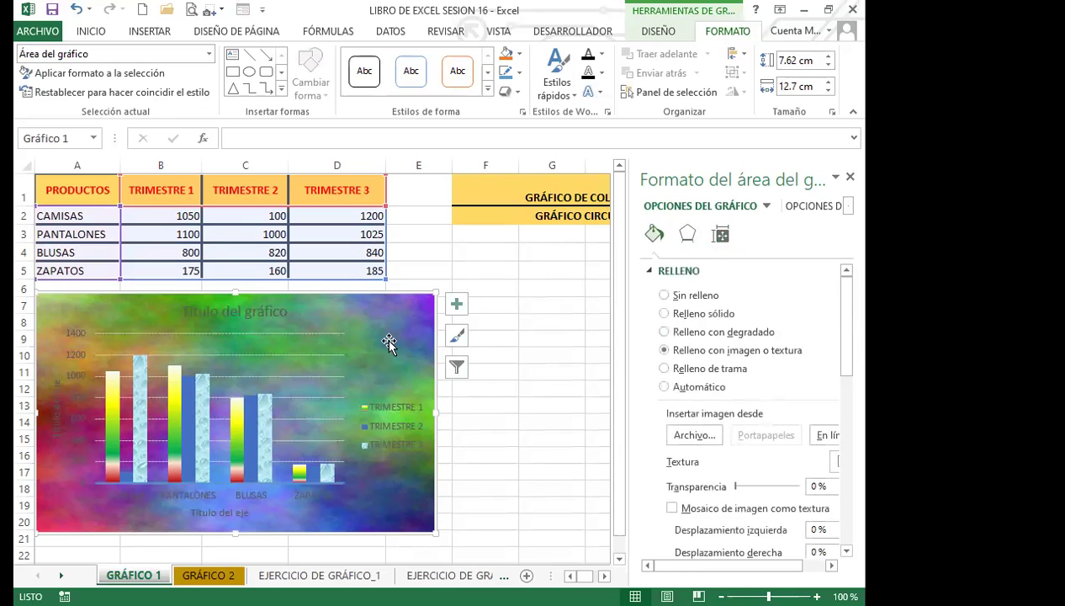
left_click(849, 177)
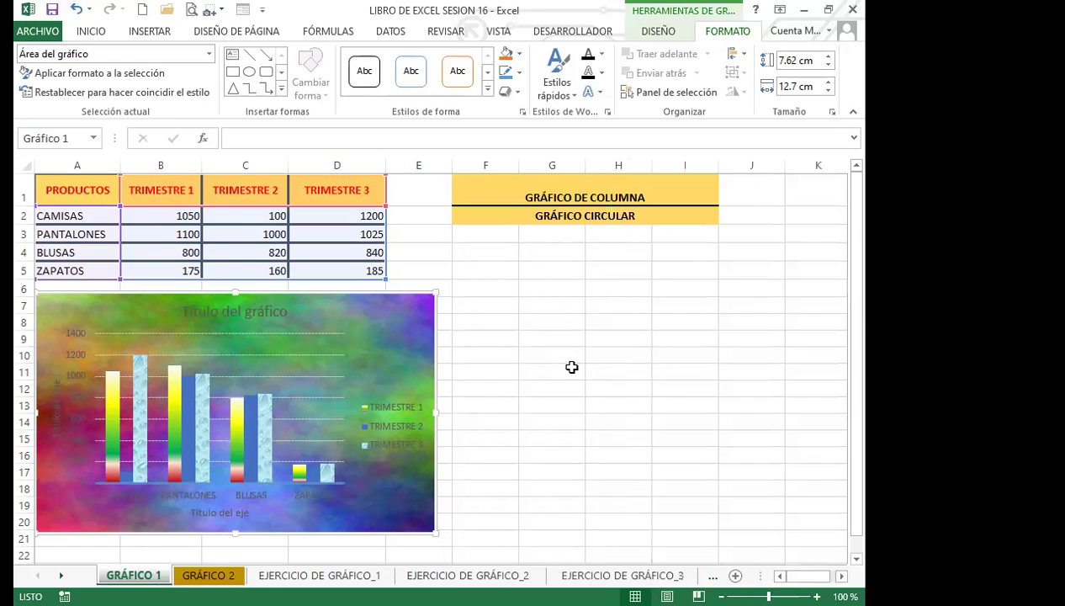
left_click(571, 366)
left_click(338, 339)
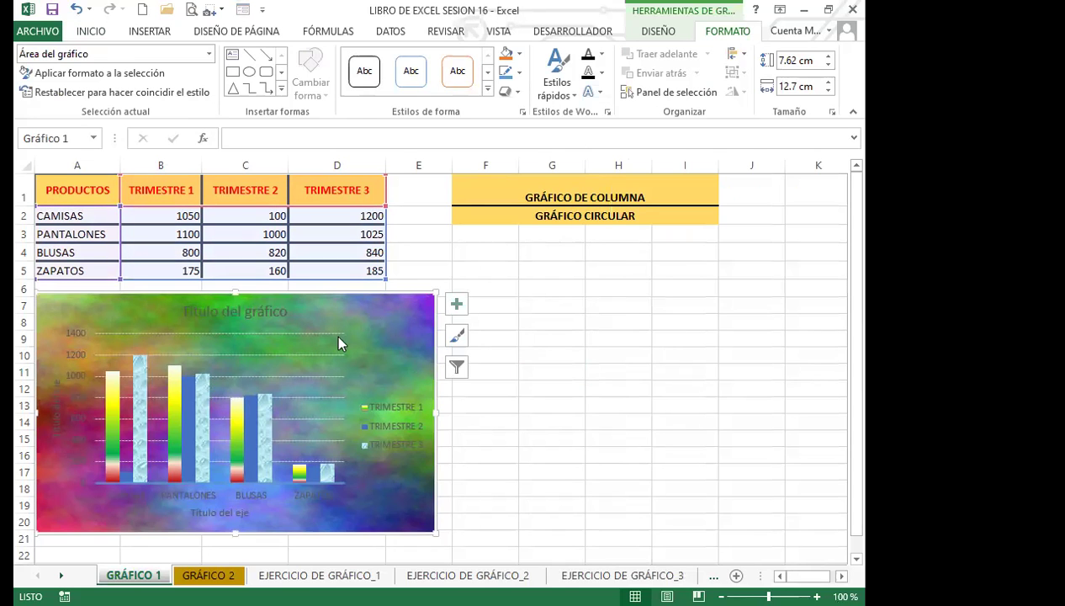
Look through the workbook's exercise, line chart and bar chart sheets, and return to the GRÁFICO 1 sheet.
left_click(343, 575)
key("ctrl+Page_Down")
key("ctrl+Page_Down")
key("ctrl+Page_Down")
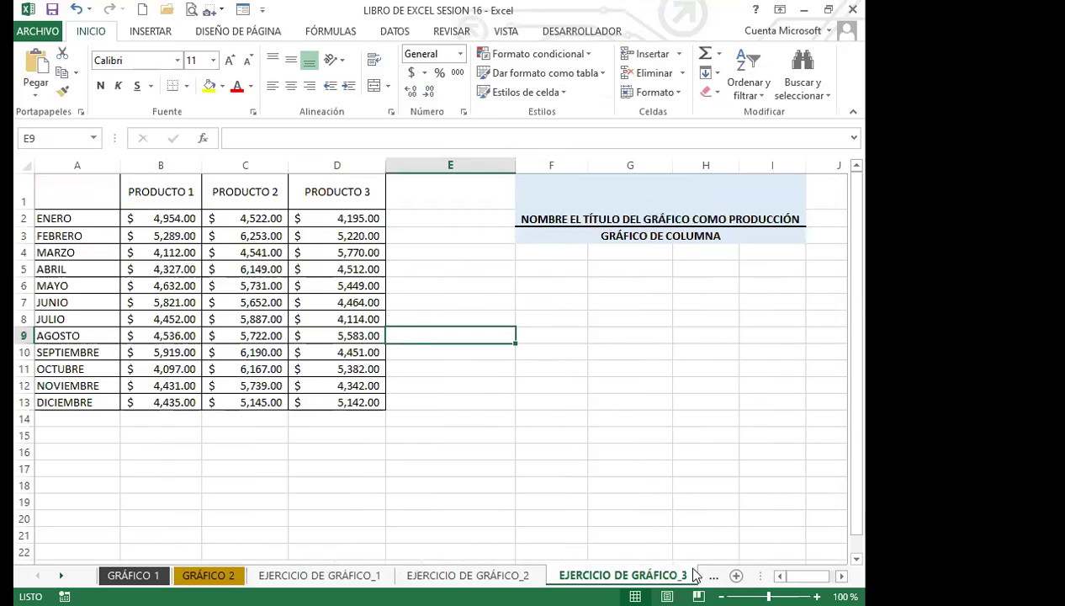
key("ctrl+Page_Down")
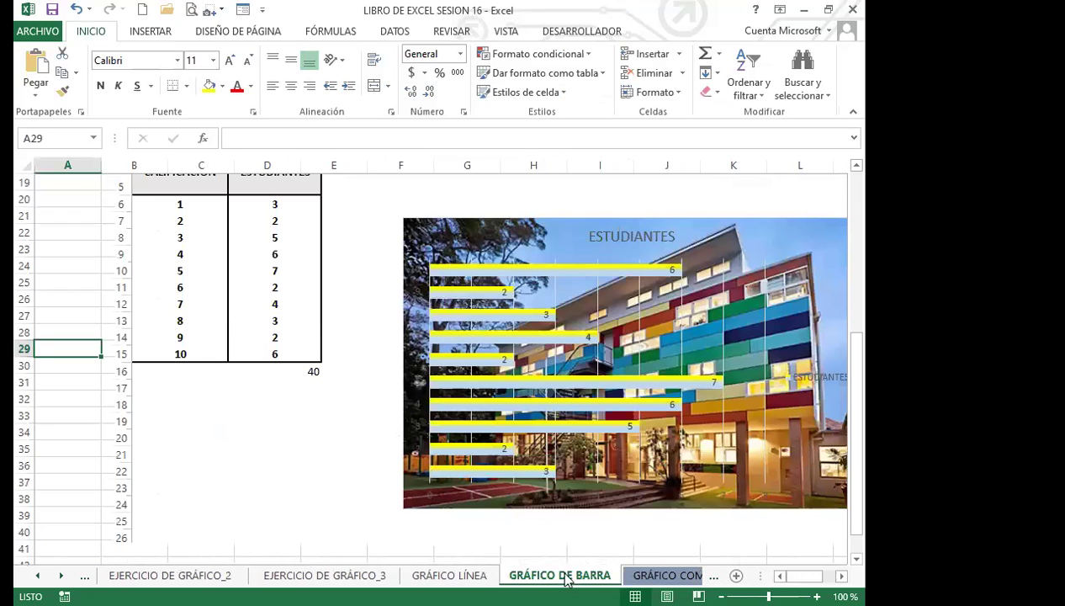
key("ctrl+Page_Up")
key("ctrl+Page_Up")
key("ctrl+Page_Up")
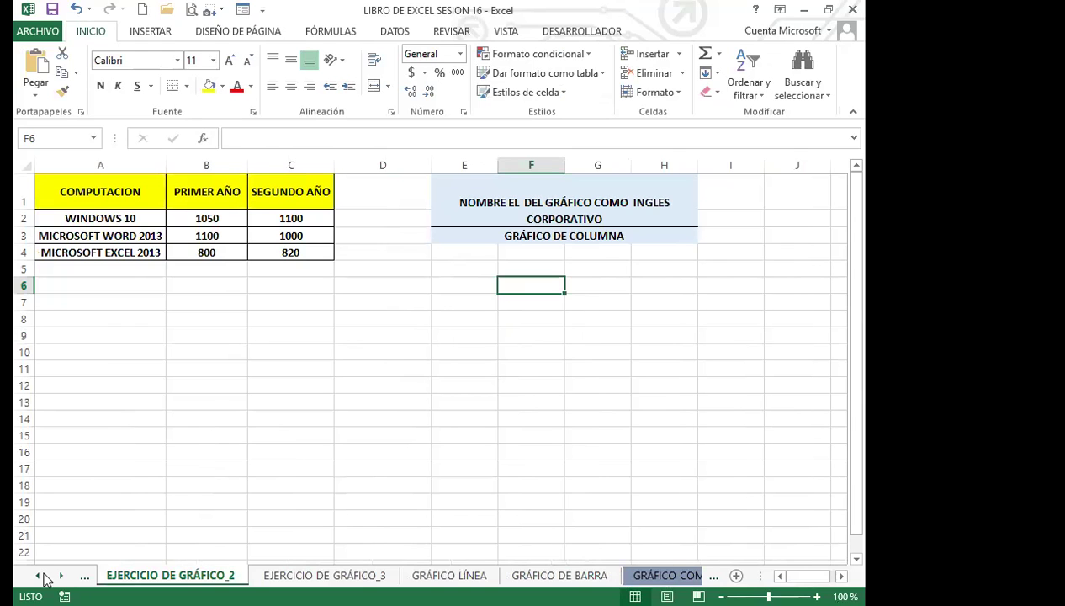
left_click(39, 575, "ctrl")
left_click(133, 575)
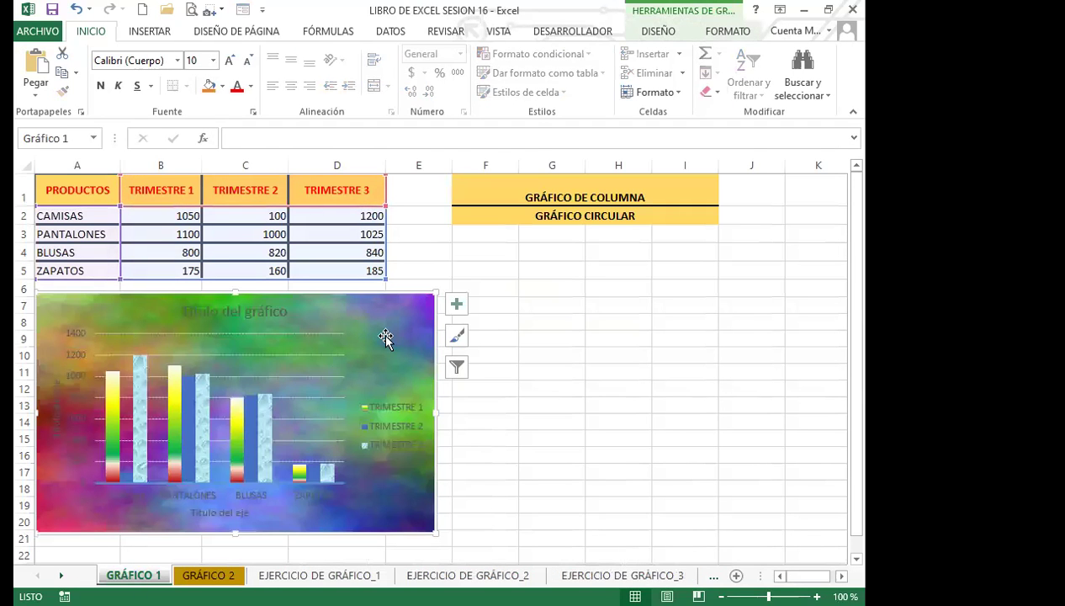
Apply the predefined chart style with the dark gray background to the quarterly column chart.
left_click(455, 336)
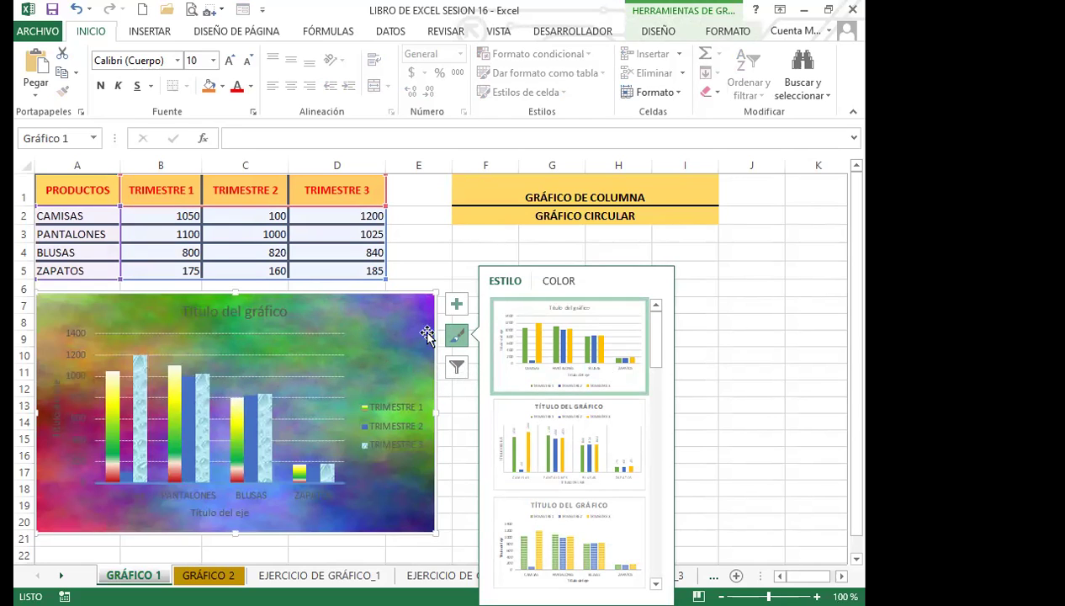
left_click(467, 411)
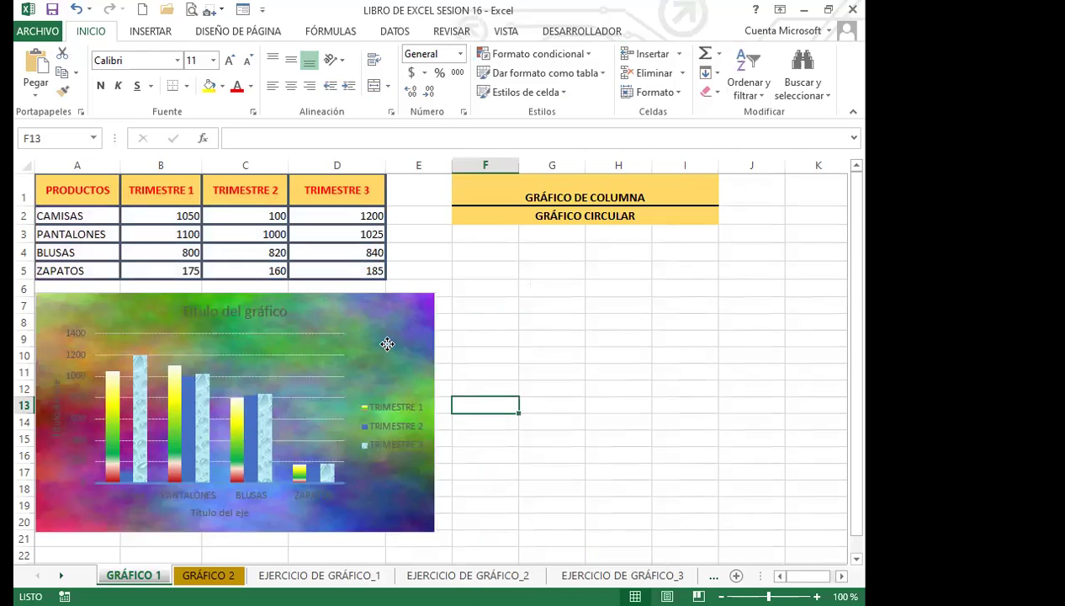
left_click(408, 330)
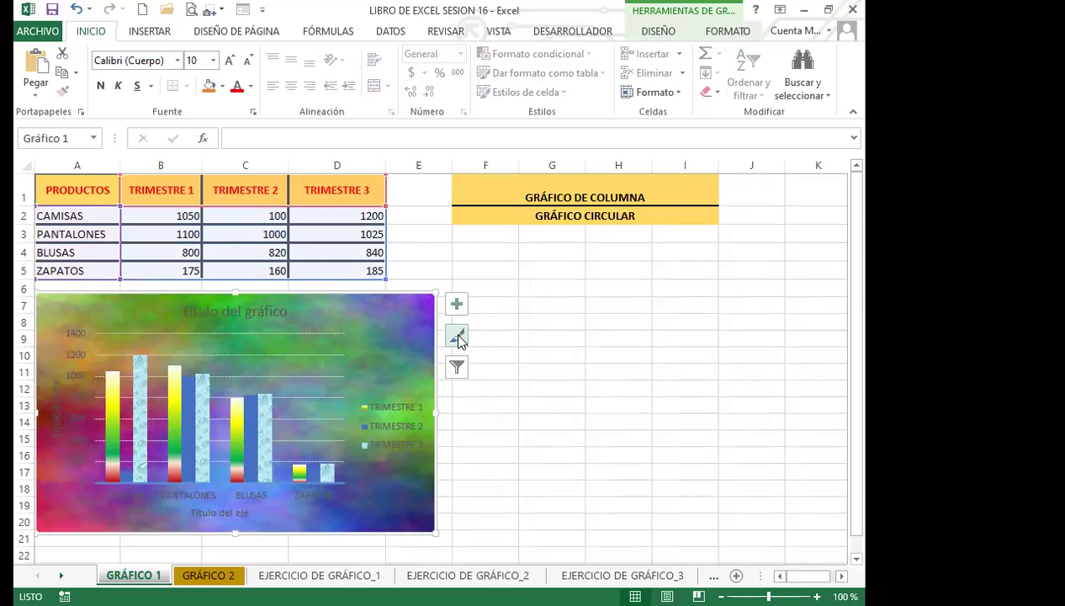
left_click(457, 337)
left_click_drag(661, 353, 676, 443)
left_click(597, 535)
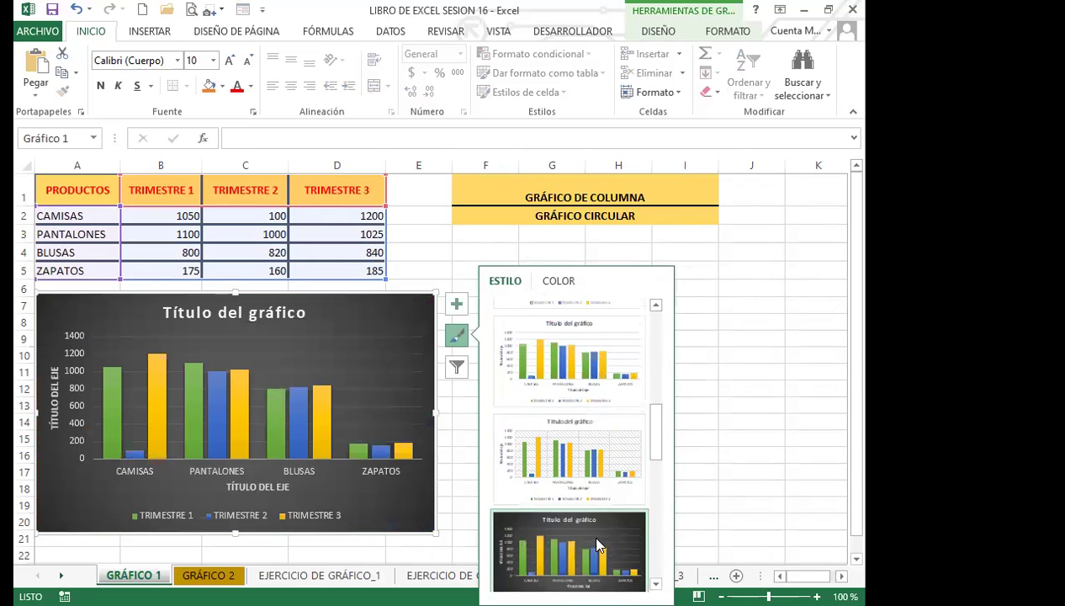
Examine the remaining predefined styles and the available chart elements for the column chart, and deselect the chart.
mouse_move(656, 430)
left_mouse_down()
mouse_move(663, 548)
mouse_move(677, 332)
mouse_move(659, 365)
mouse_move(662, 481)
left_mouse_up()
left_click(622, 515)
left_click(535, 372)
left_click(581, 439)
left_click(500, 349)
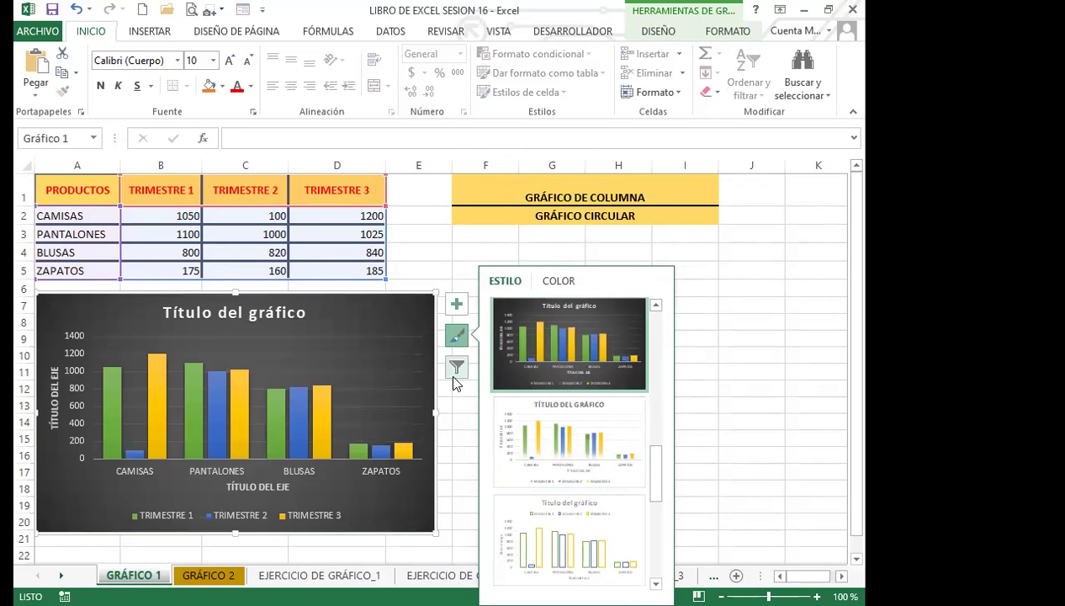
left_click(456, 305)
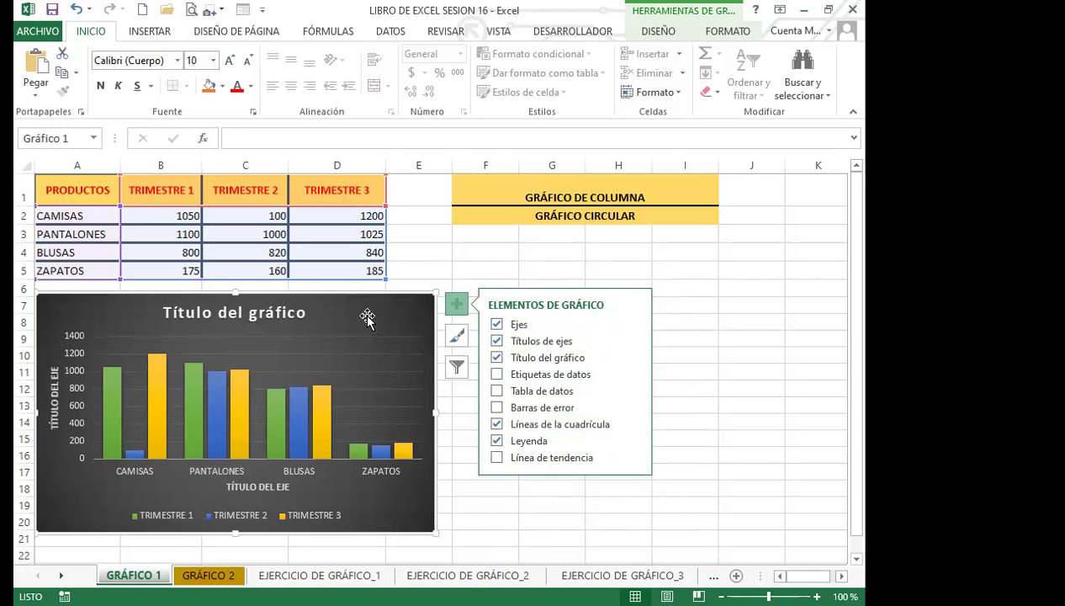
left_click(411, 267)
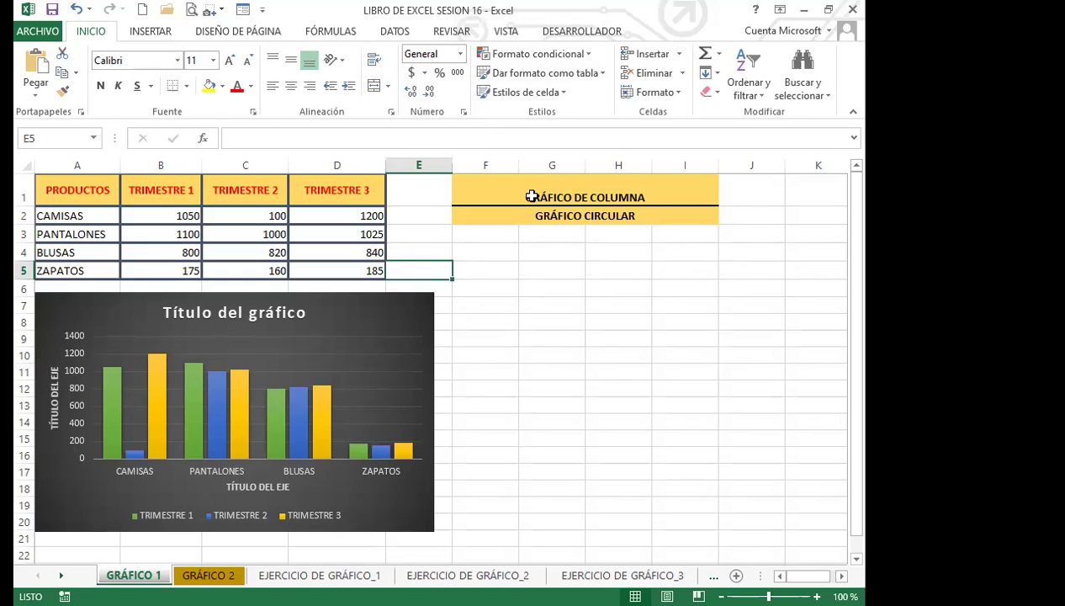
Select the PRODUCTOS column together with the TRIMESTRE 3 column, and reselect it together with the TRIMESTRE 2 column.
left_click(273, 236)
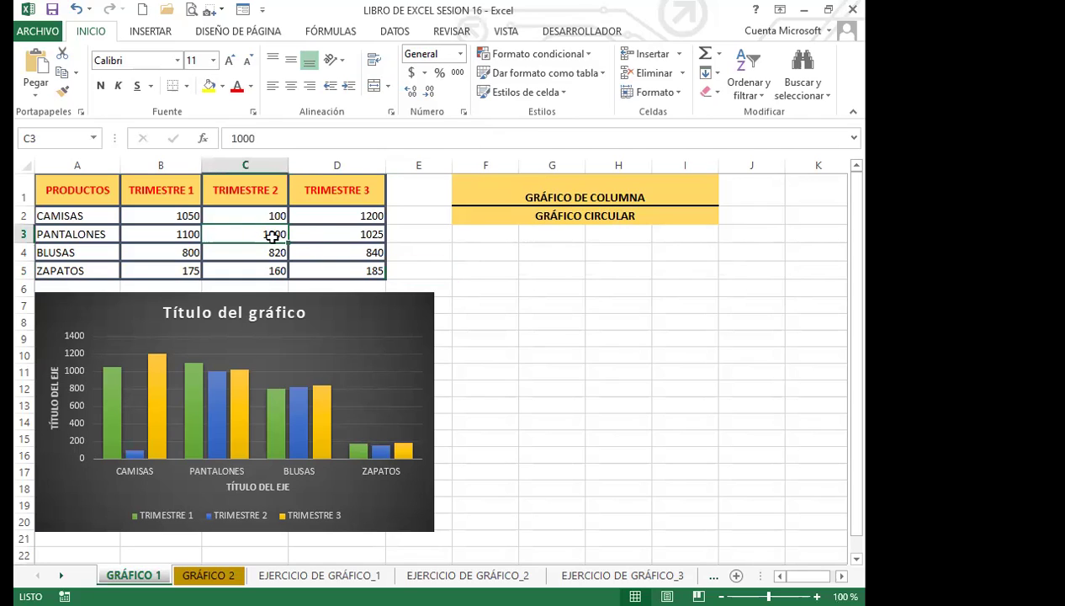
left_click(88, 198)
left_click_drag(87, 198, 88, 270)
left_click_drag(352, 190, 355, 272, "ctrl")
left_click_drag(84, 188, 81, 269)
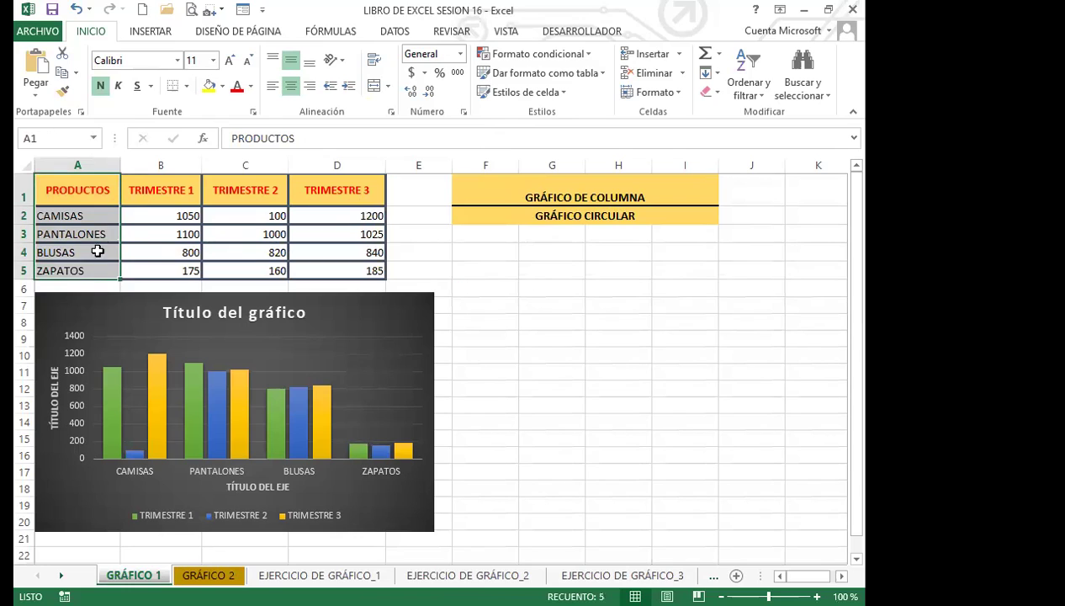
left_click_drag(237, 190, 242, 270, "ctrl")
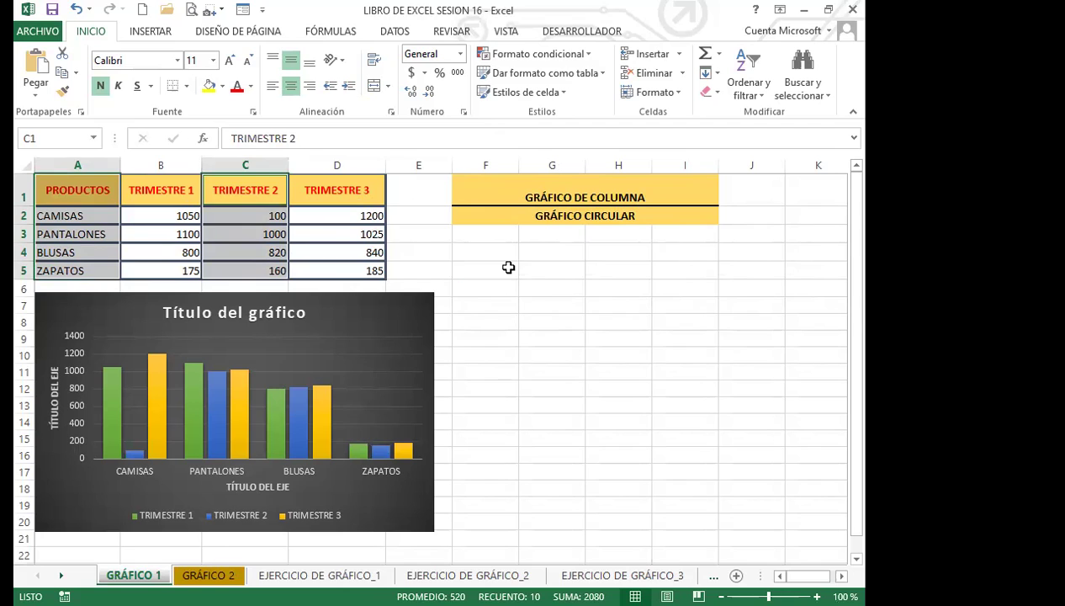
left_click(205, 190)
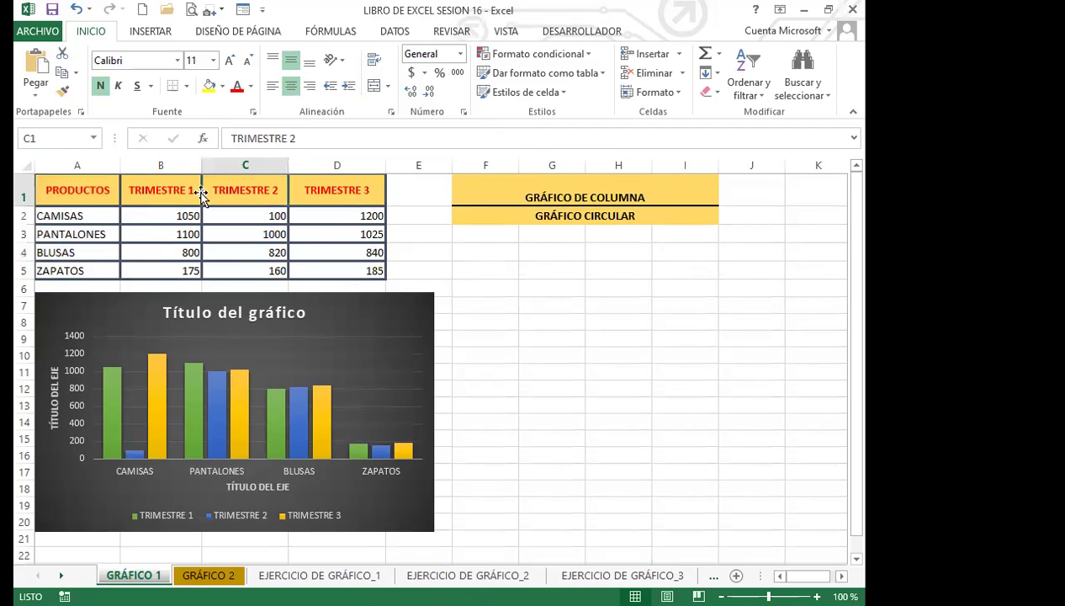
Replace the column chart's title text with "GRÁFICO DE COLUMNA" and close the title formatting settings.
left_click(382, 334)
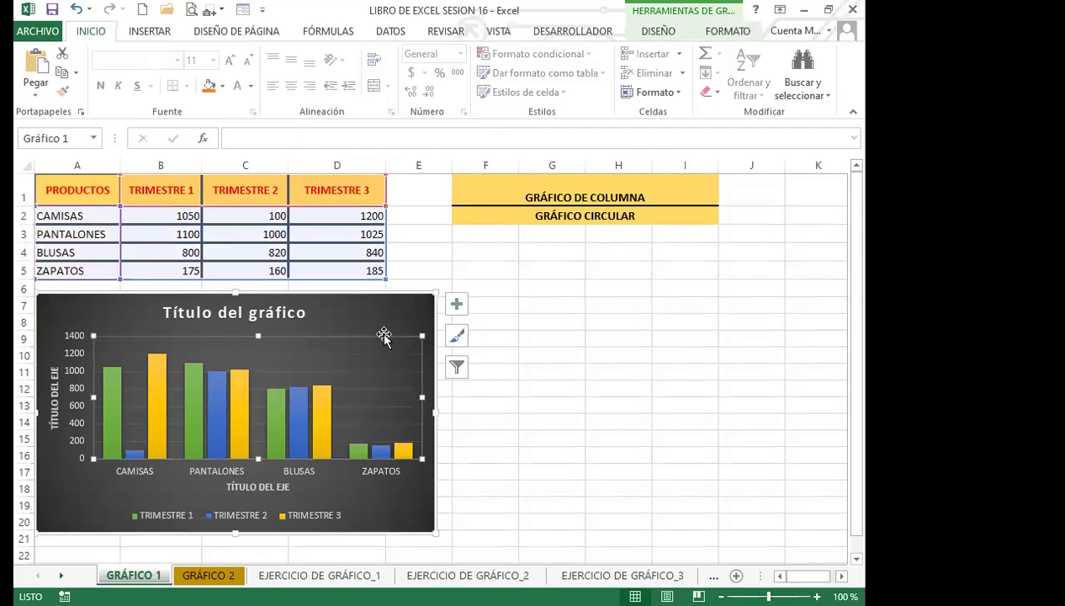
double_click(254, 313)
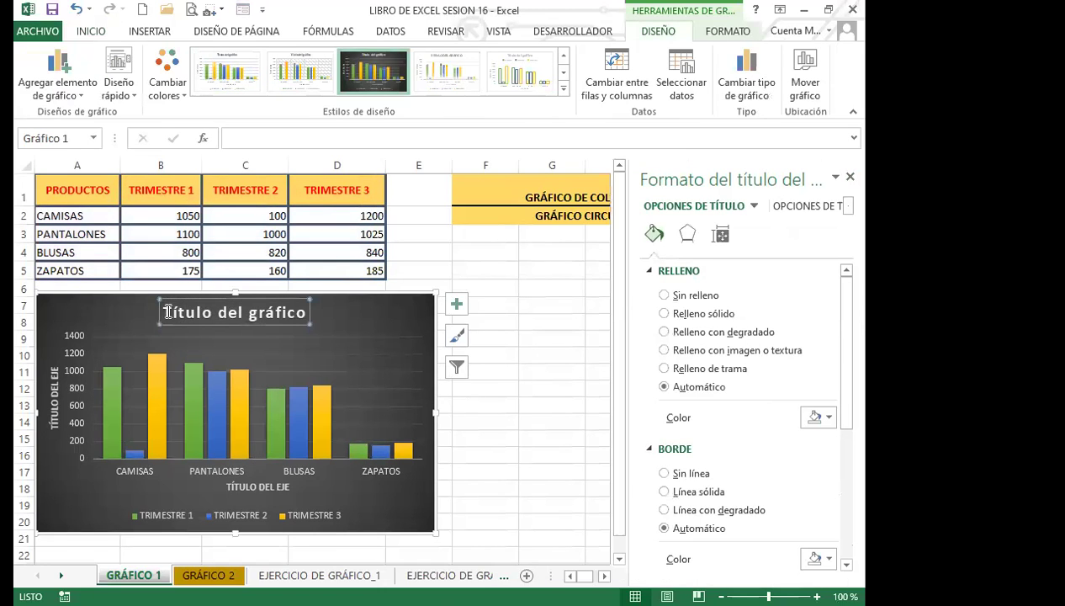
left_click_drag(167, 312, 299, 313)
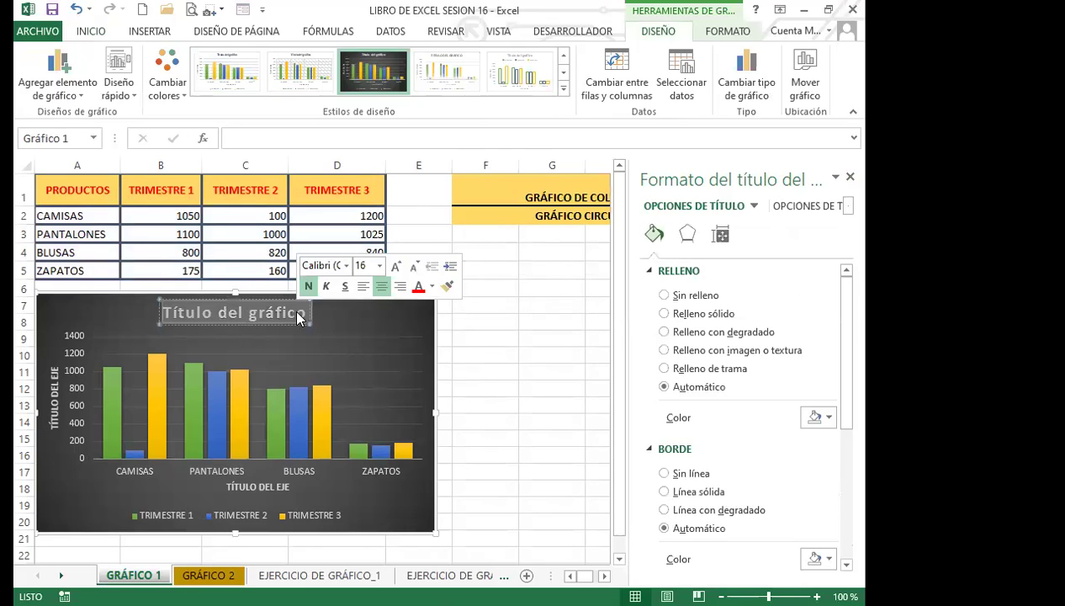
left_click(296, 310)
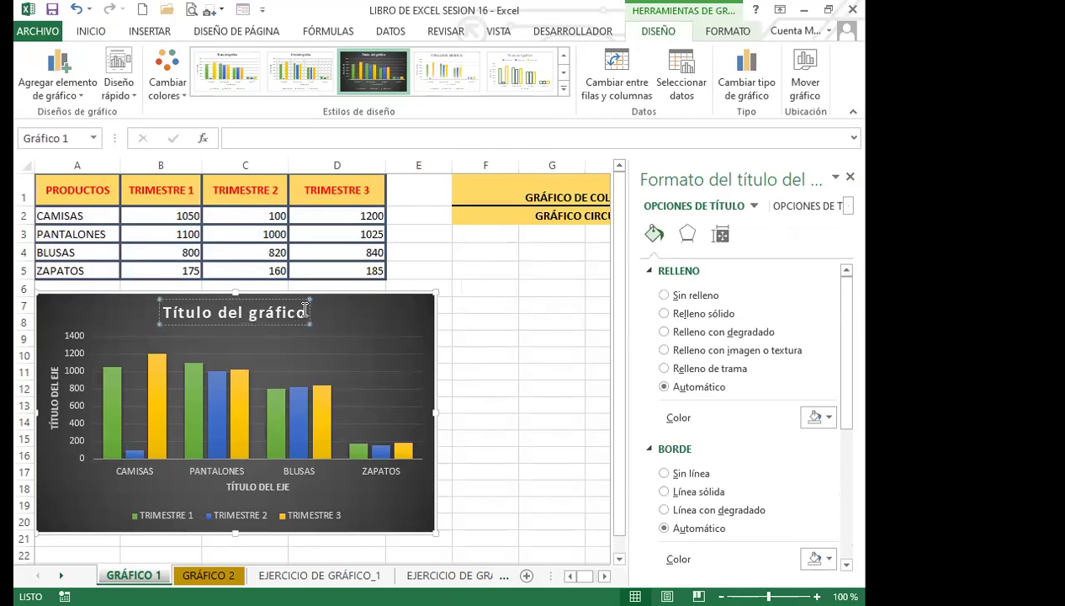
key("BackSpace")
key("BackSpace")
key("BackSpace")
key("BackSpace")
key("BackSpace")
key("BackSpace")
key("BackSpace")
key("BackSpace")
key("BackSpace")
key("BackSpace")
key("BackSpace")
key("BackSpace")
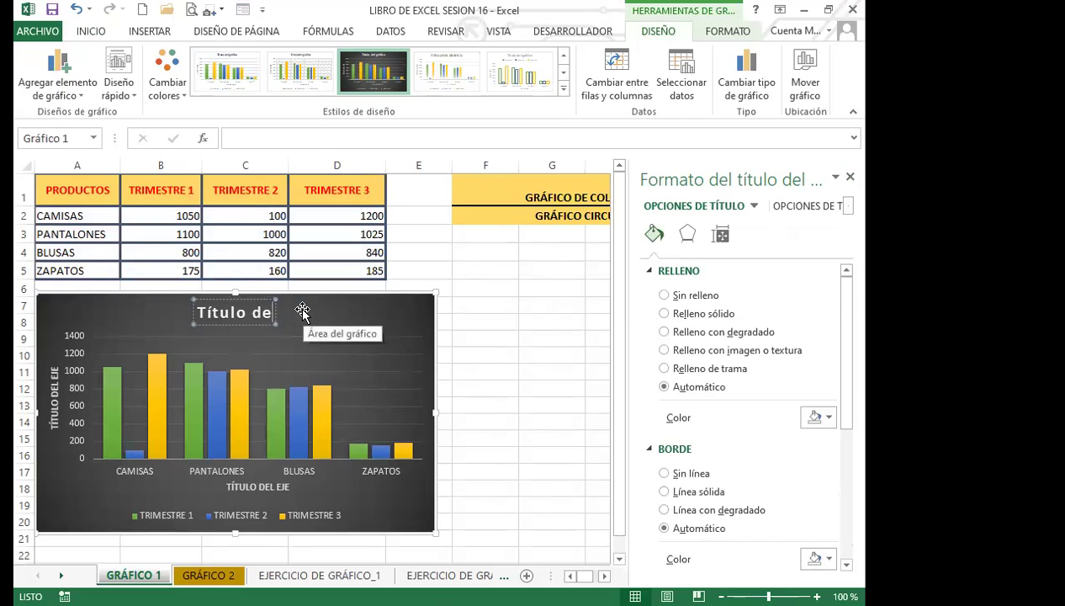
key("BackSpace")
key("BackSpace")
key("BackSpace")
key("BackSpace")
key("BackSpace")
key("BackSpace")
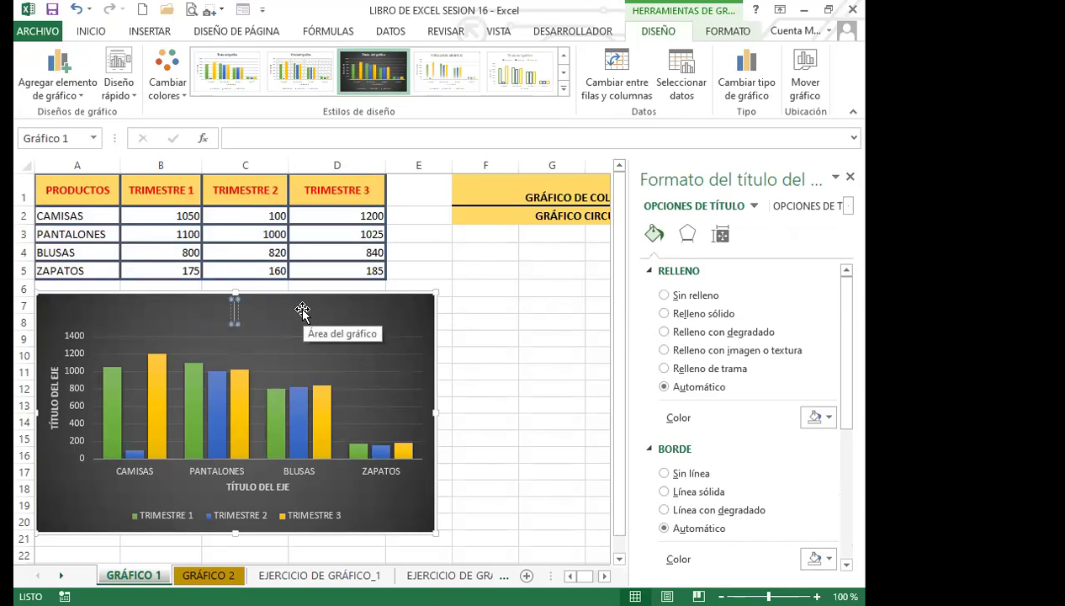
type("GRÁFICO")
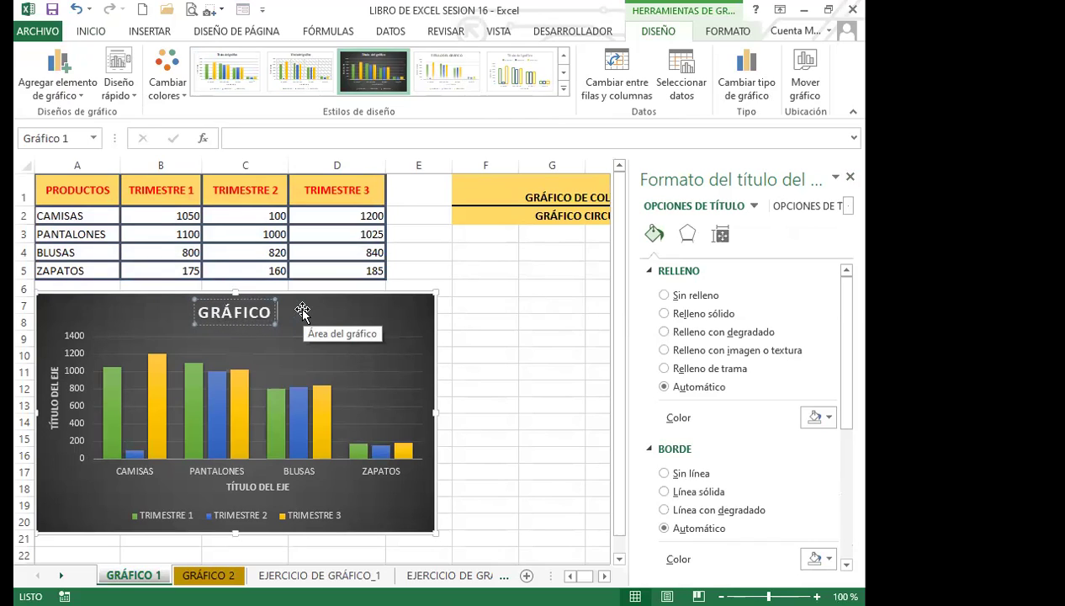
type(" DE COLUMNA")
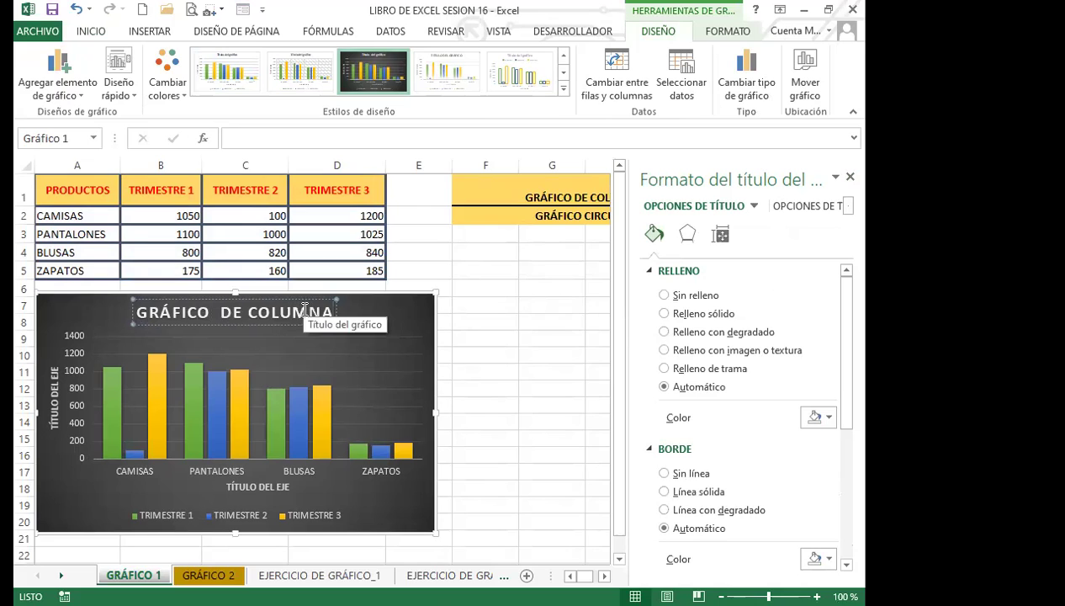
left_click(387, 343)
left_click(850, 177)
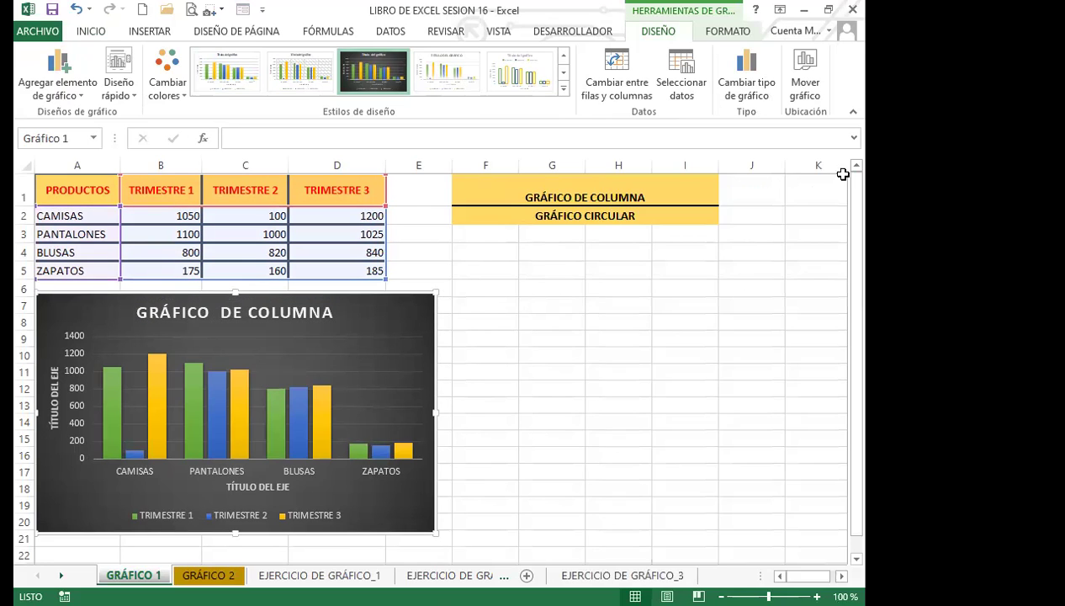
Insert a 2D pie chart from the range A1:D5 and place it beside the column chart.
left_click(535, 309)
left_click_drag(76, 193, 329, 266)
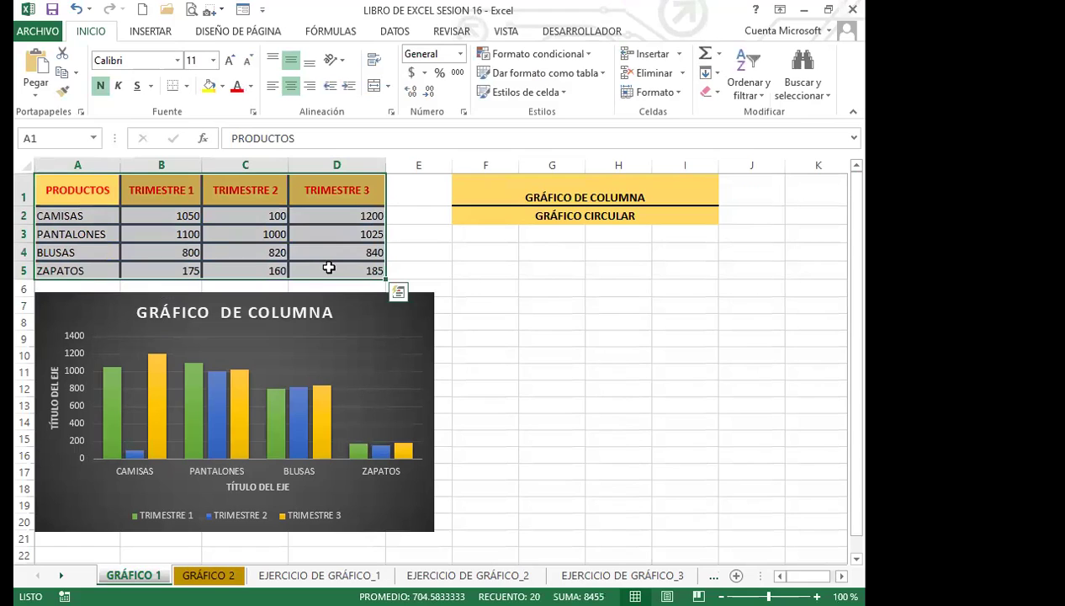
left_click(154, 33)
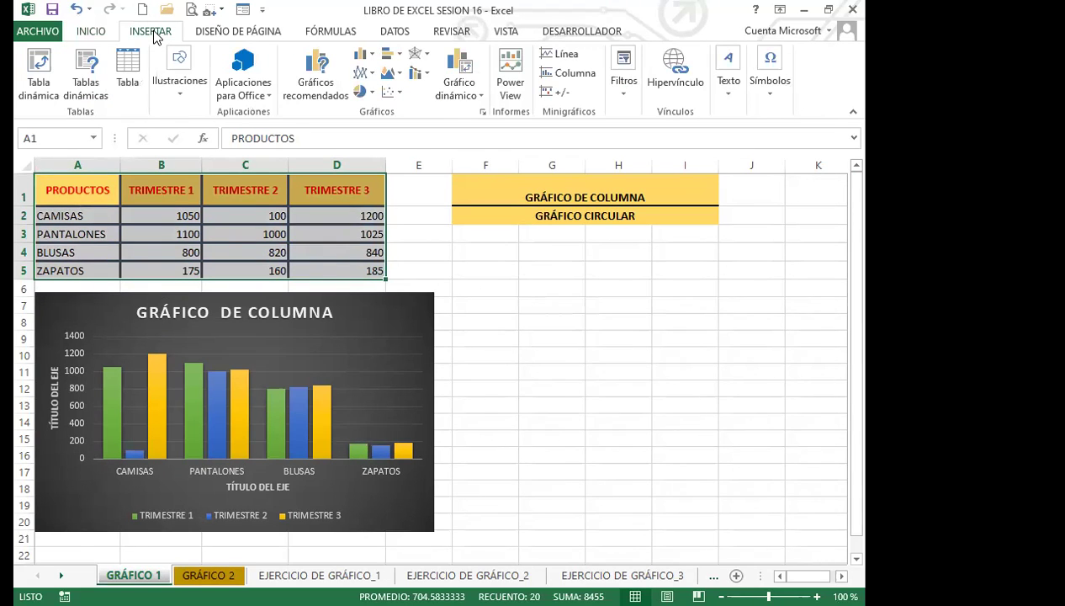
left_click(362, 91)
left_click(373, 95)
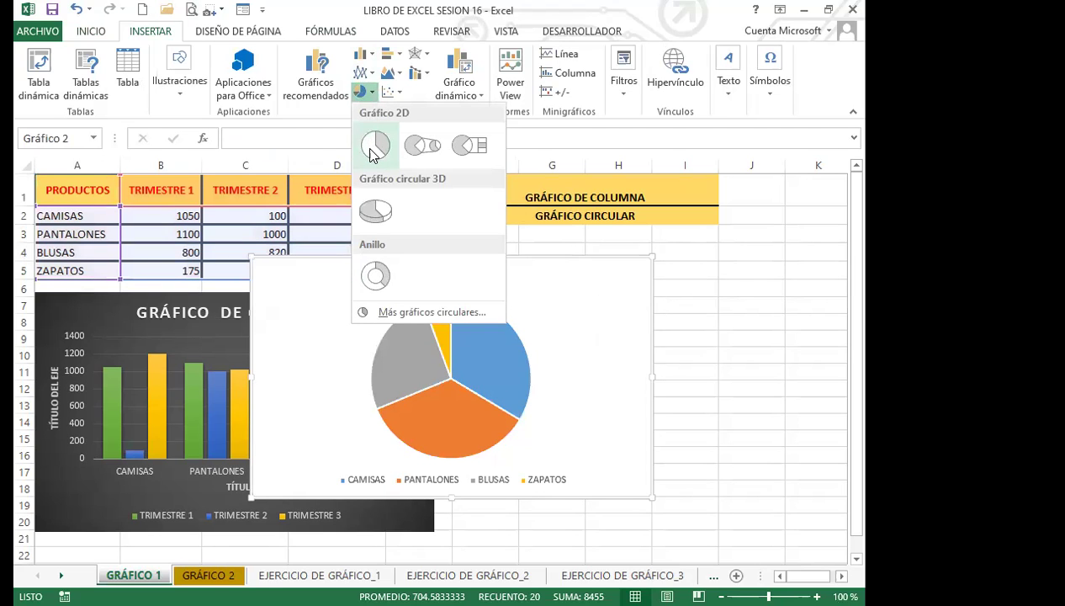
left_click(374, 148)
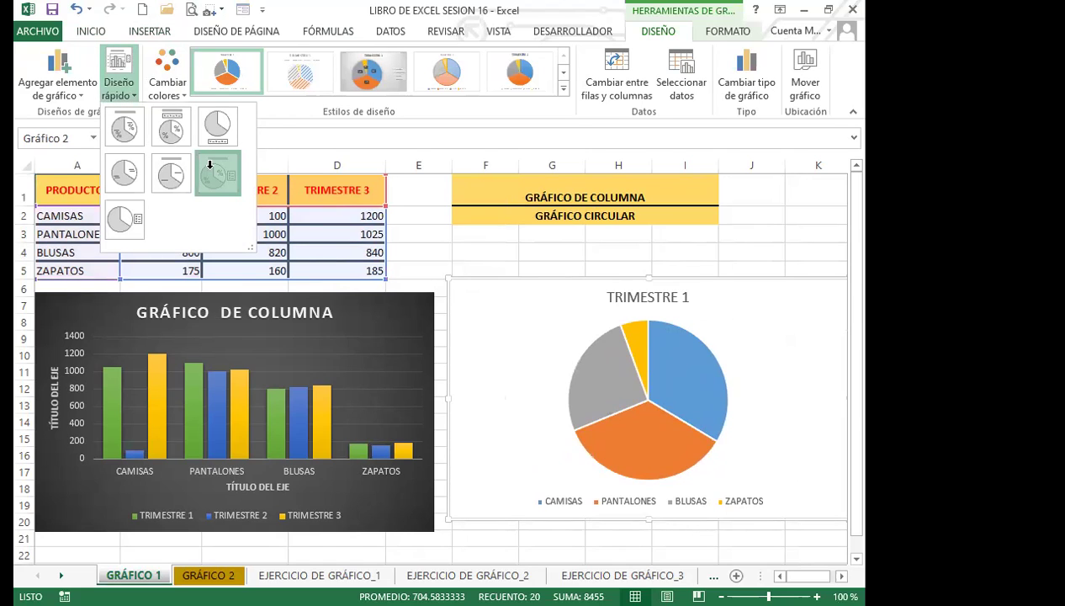
Apply the quick layout with percentage labels and a side legend to the pie chart, and shift it closer to the column chart.
left_click(210, 165)
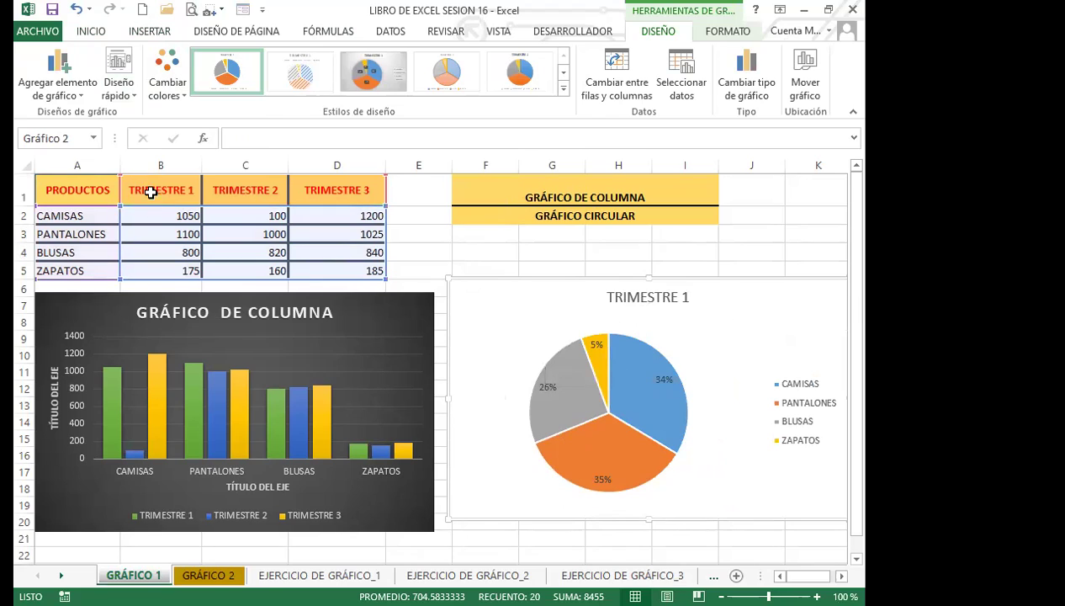
left_click_drag(152, 208, 152, 198)
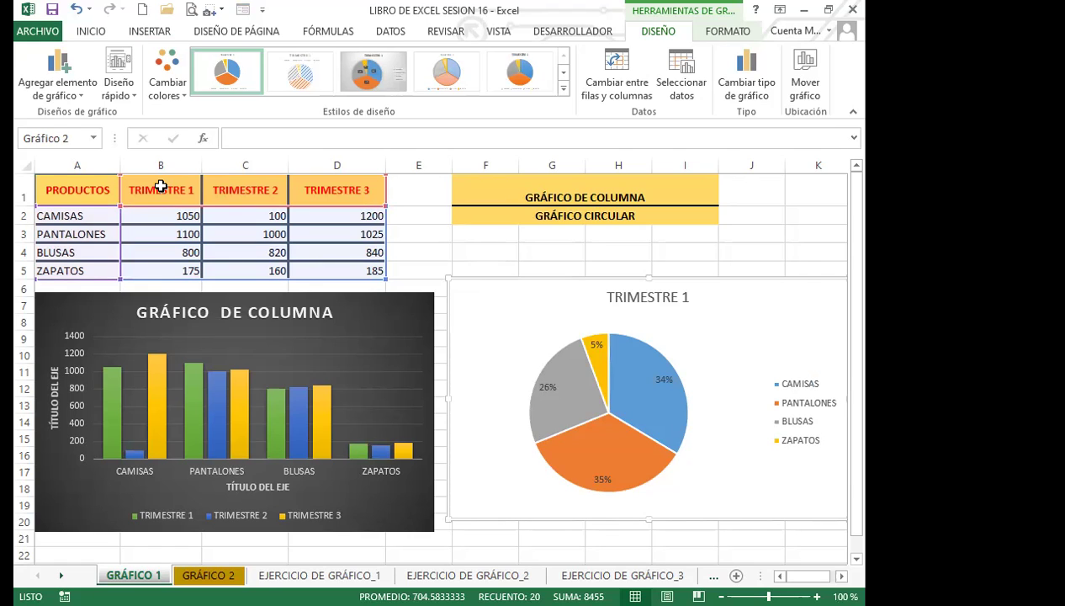
left_click_drag(202, 206, 361, 210)
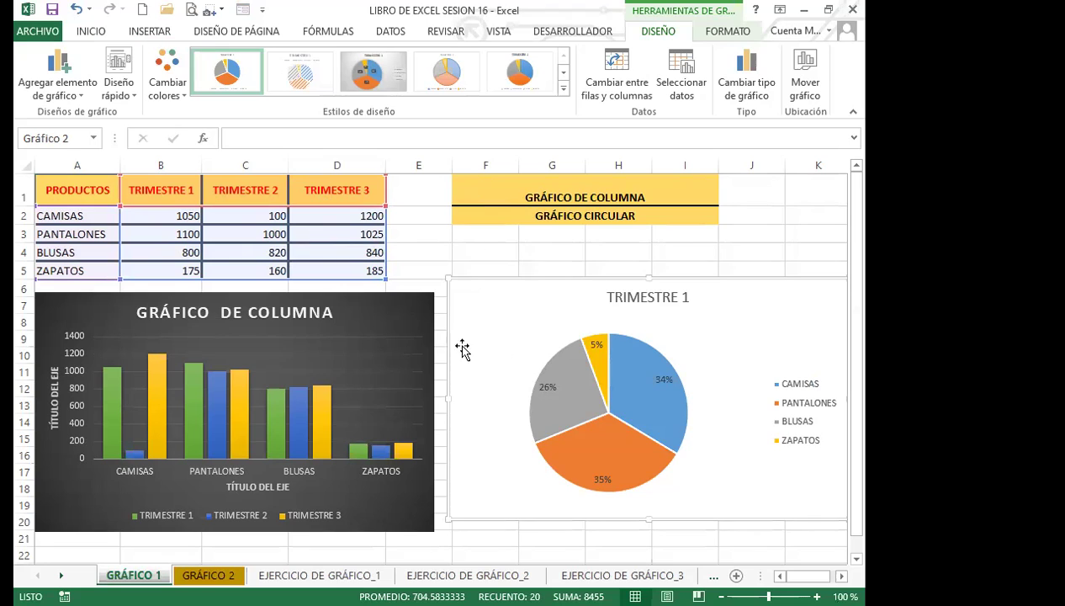
mouse_move(518, 323)
left_mouse_down()
mouse_move(512, 273)
mouse_move(506, 320)
left_mouse_up()
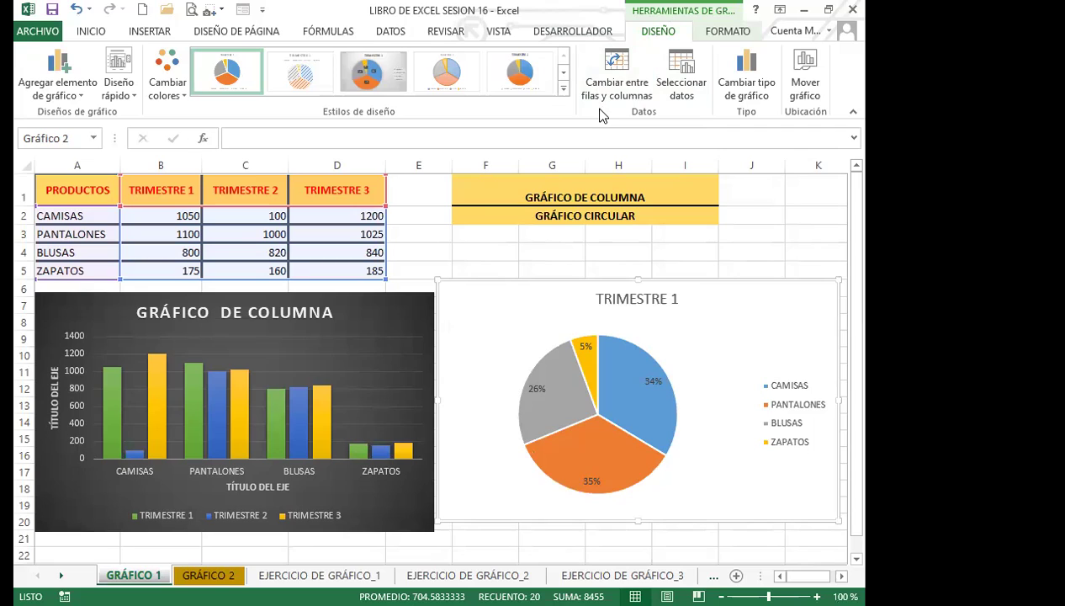
Try switching the pie chart's rows and columns, and restore the products as its categories.
left_click(621, 69)
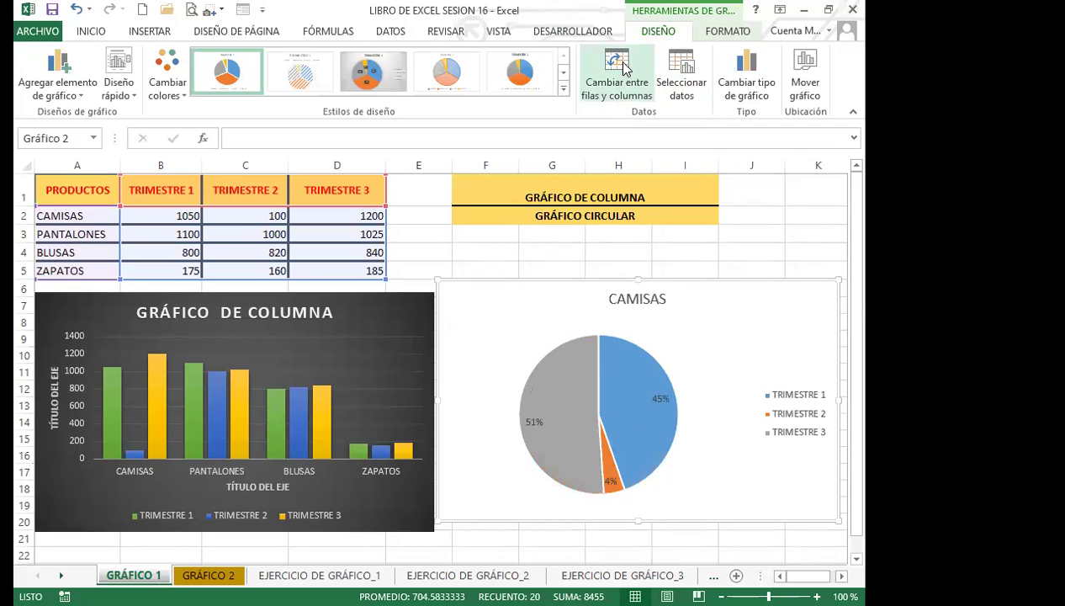
left_click(624, 69)
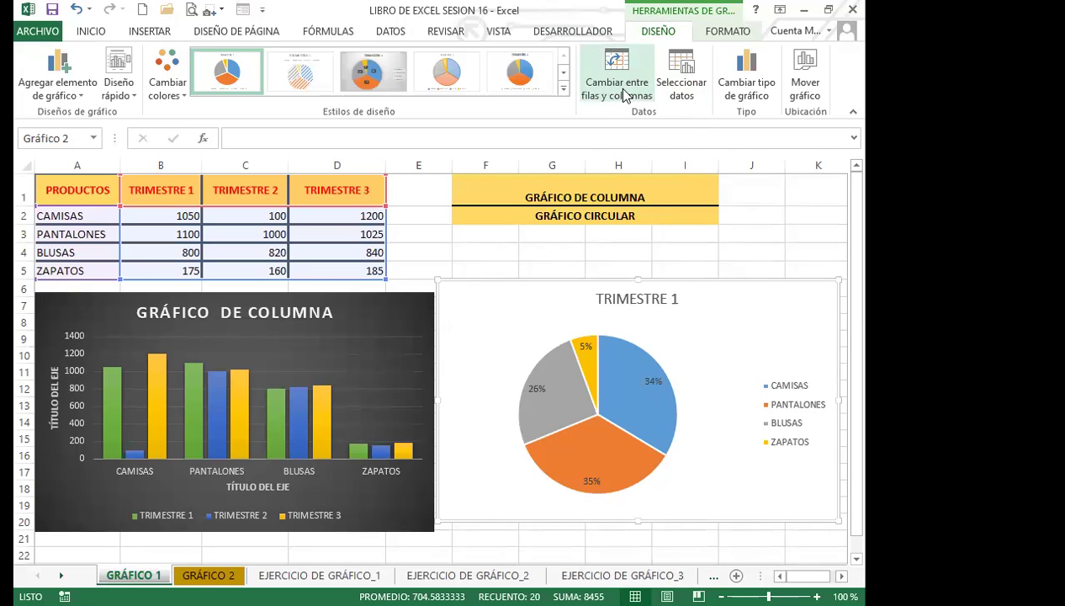
left_click(619, 70)
left_click(619, 71)
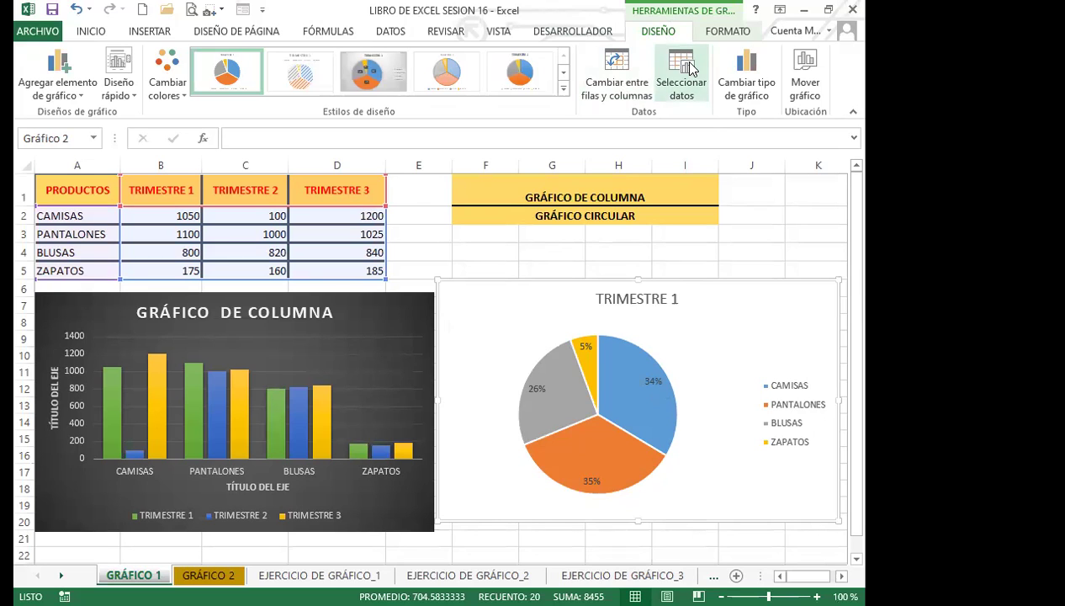
Limit the pie chart's data source to the TRIMESTRE 2 series by excluding TRIMESTRE 1 and TRIMESTRE 3.
left_click(688, 71)
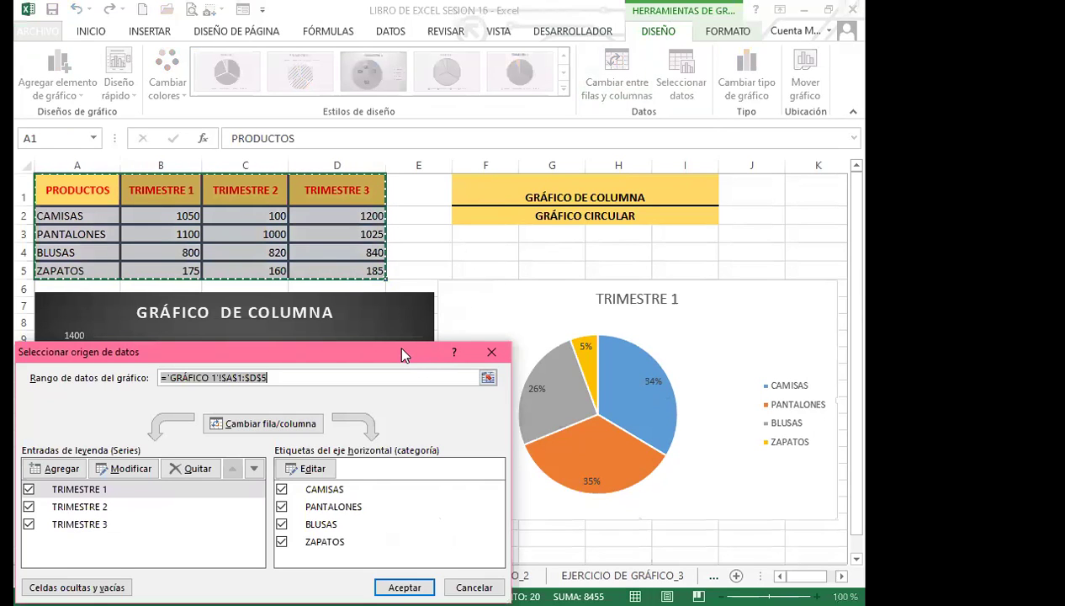
left_click_drag(402, 355, 633, 97)
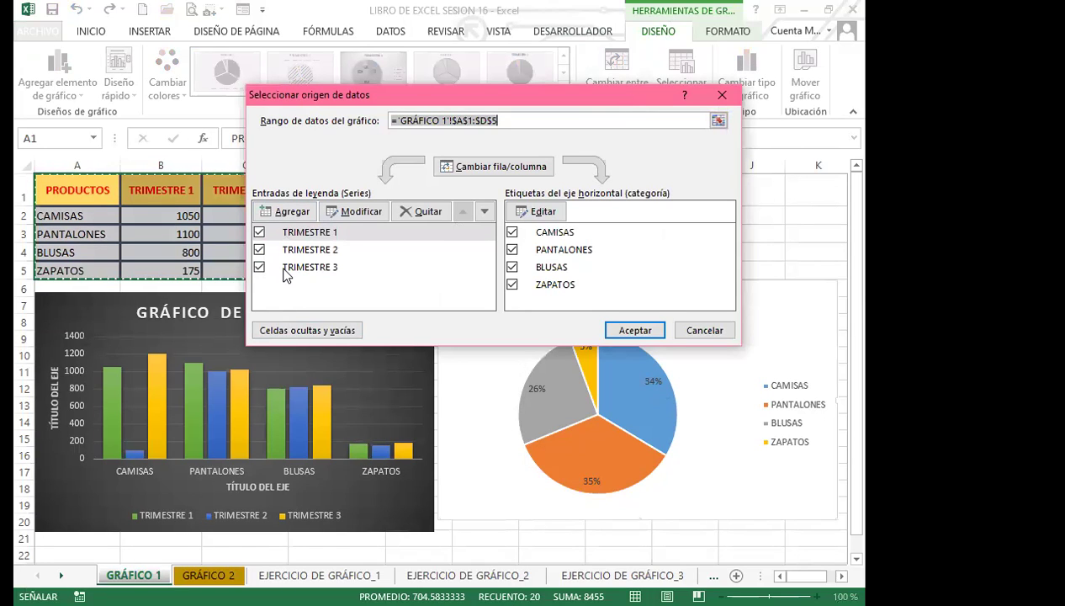
left_click(260, 233)
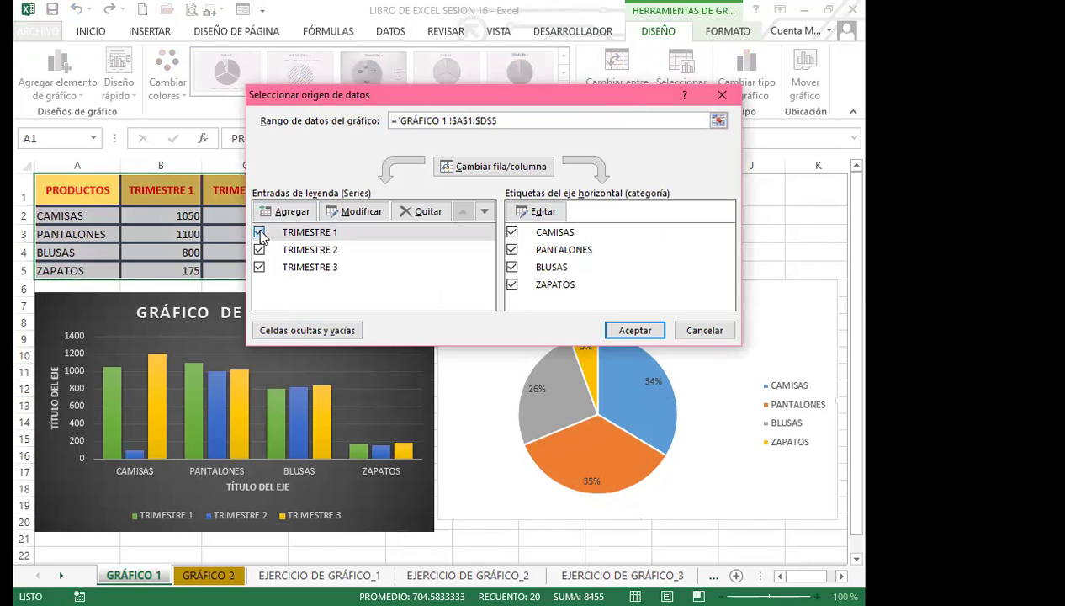
left_click(259, 232)
left_click(259, 232)
left_click(259, 268)
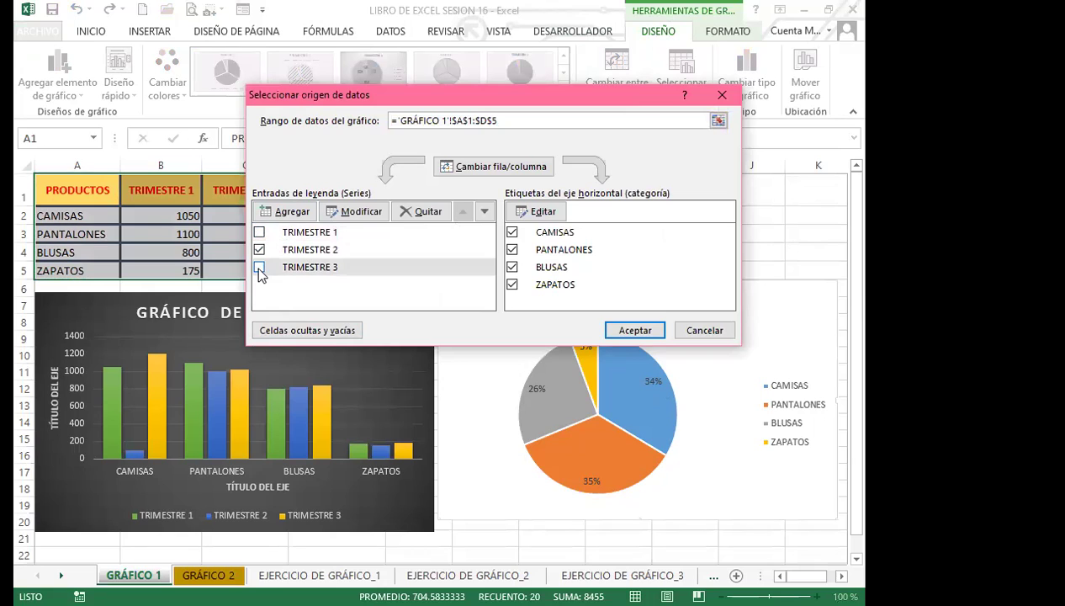
left_click(638, 331)
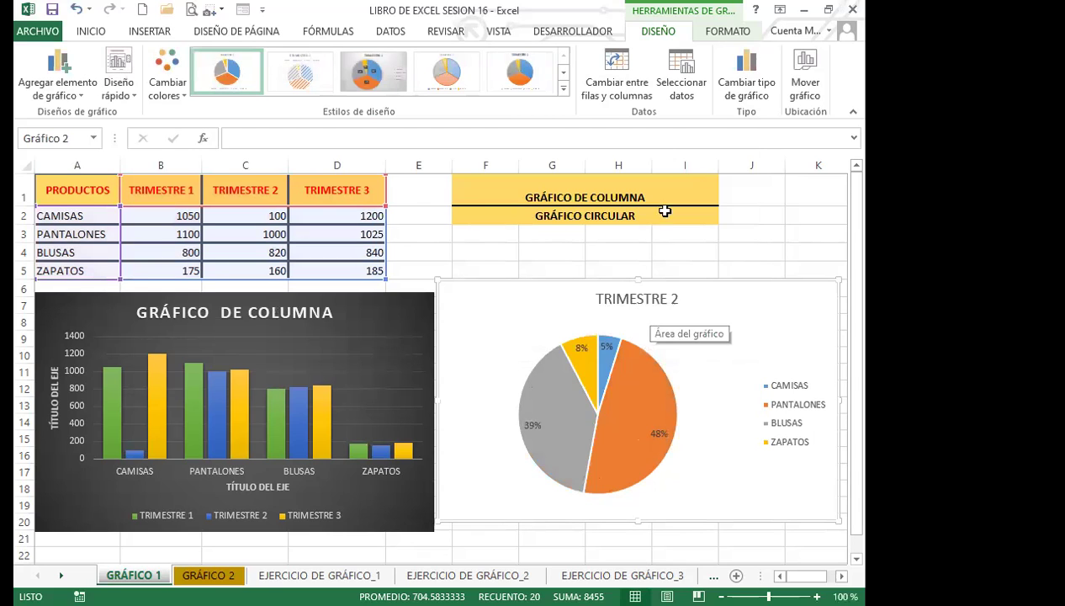
Make the pie chart show the TRIMESTRE 3 series instead of TRIMESTRE 2 through its data source selection.
left_click(680, 85)
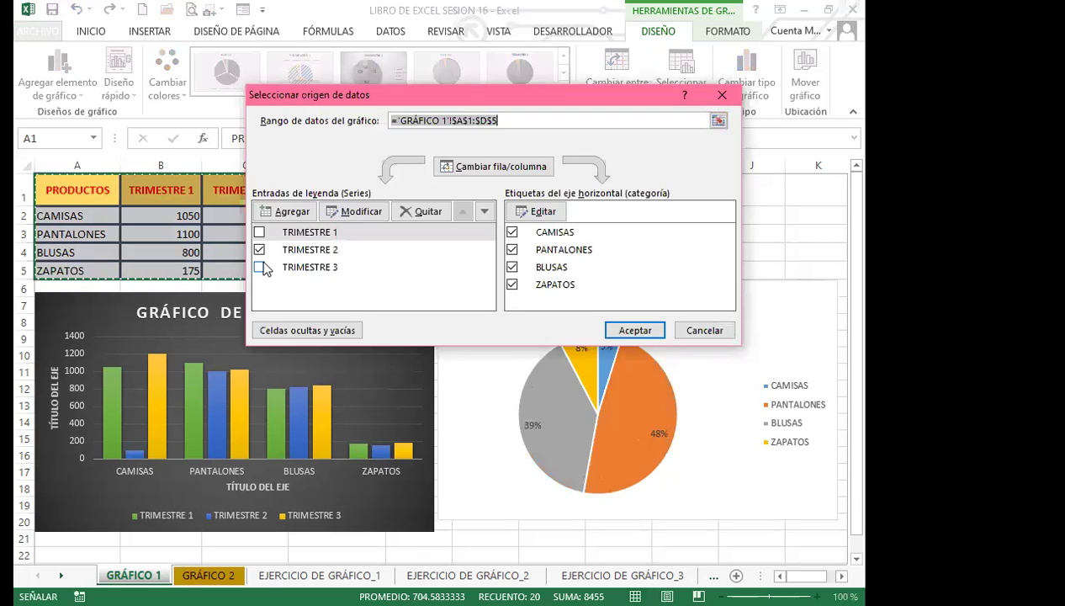
left_click(259, 267)
left_click(259, 249)
left_click(635, 328)
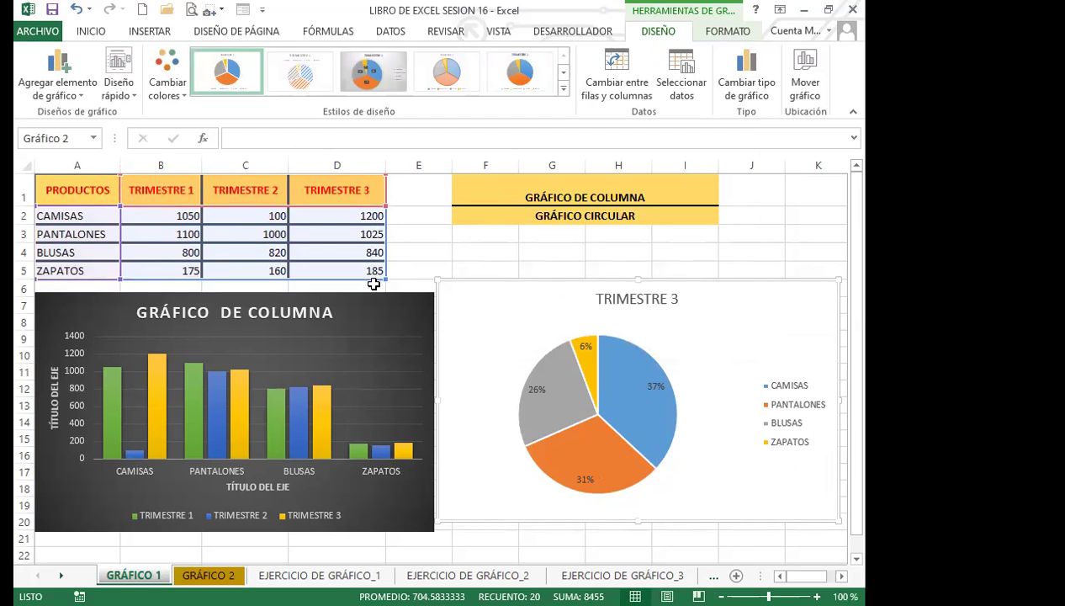
Make the pie chart show the TRIMESTRE 1 series instead of TRIMESTRE 3 through its data source selection.
left_click(683, 71)
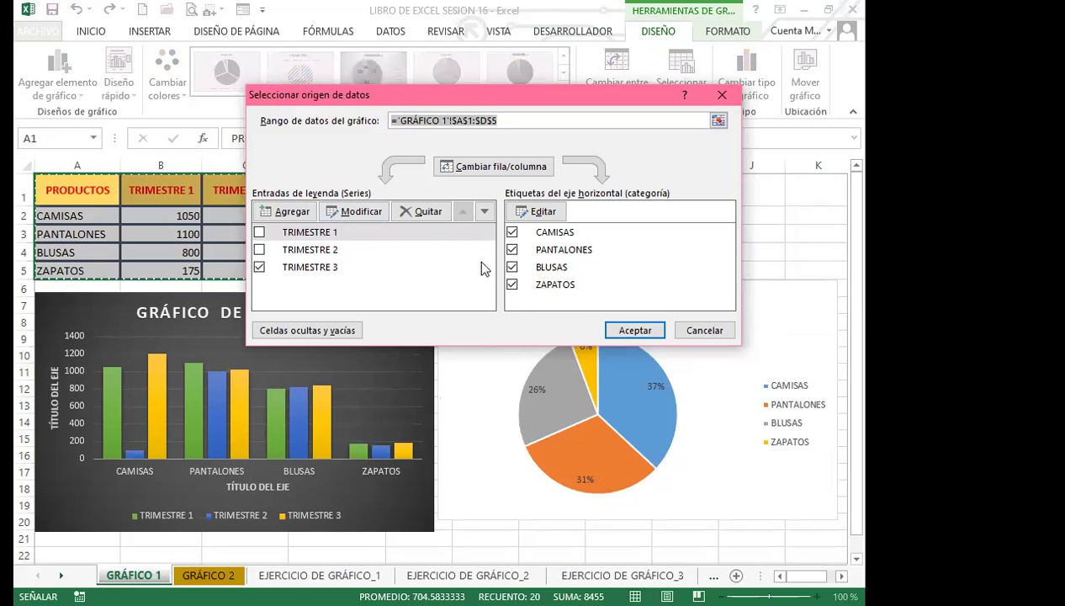
left_click(259, 233)
left_click(259, 266)
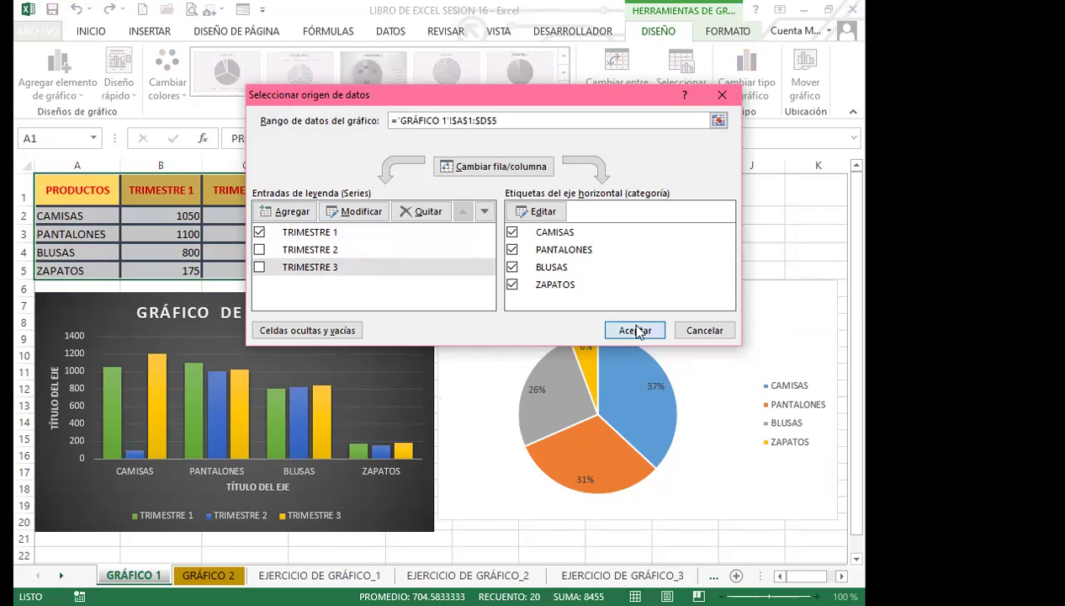
left_click(711, 330)
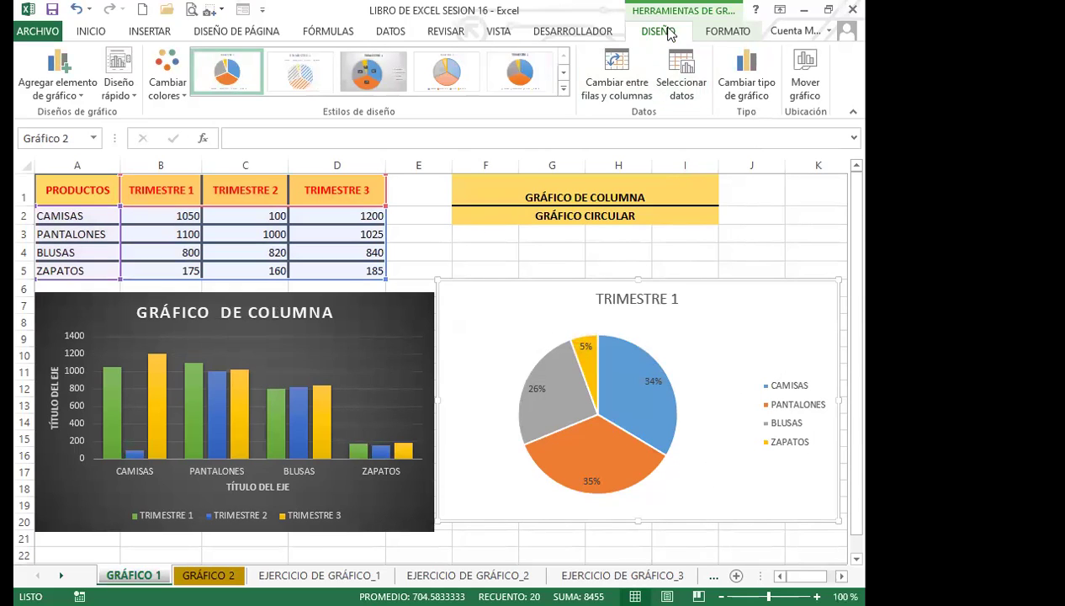
Try including and excluding different quarter series in the pie chart's data source, and finish with only TRIMESTRE 1 selected.
left_click(682, 80)
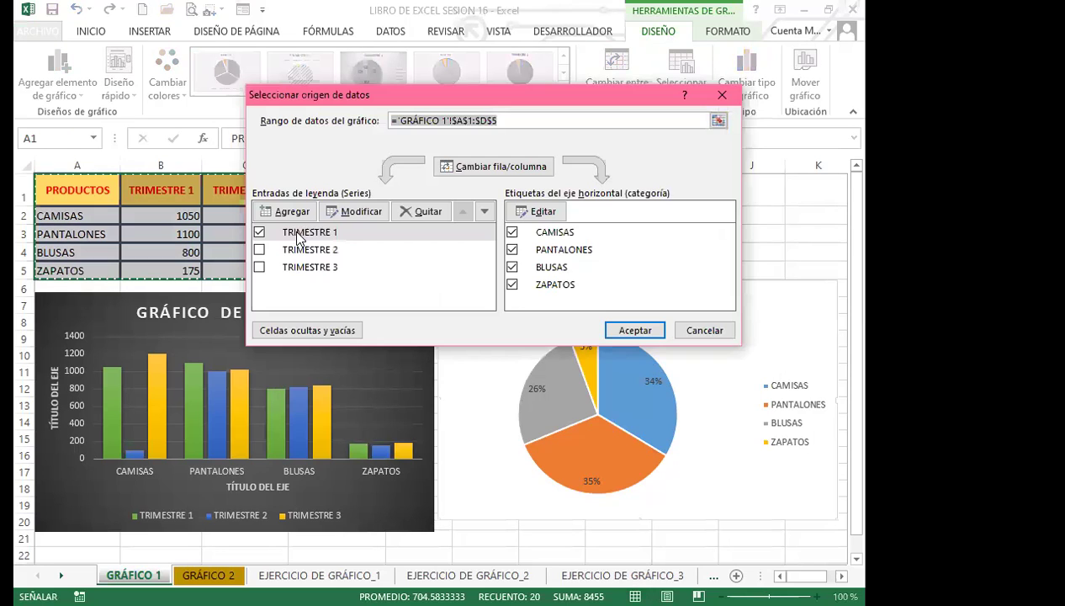
left_click(259, 249)
left_click(259, 267)
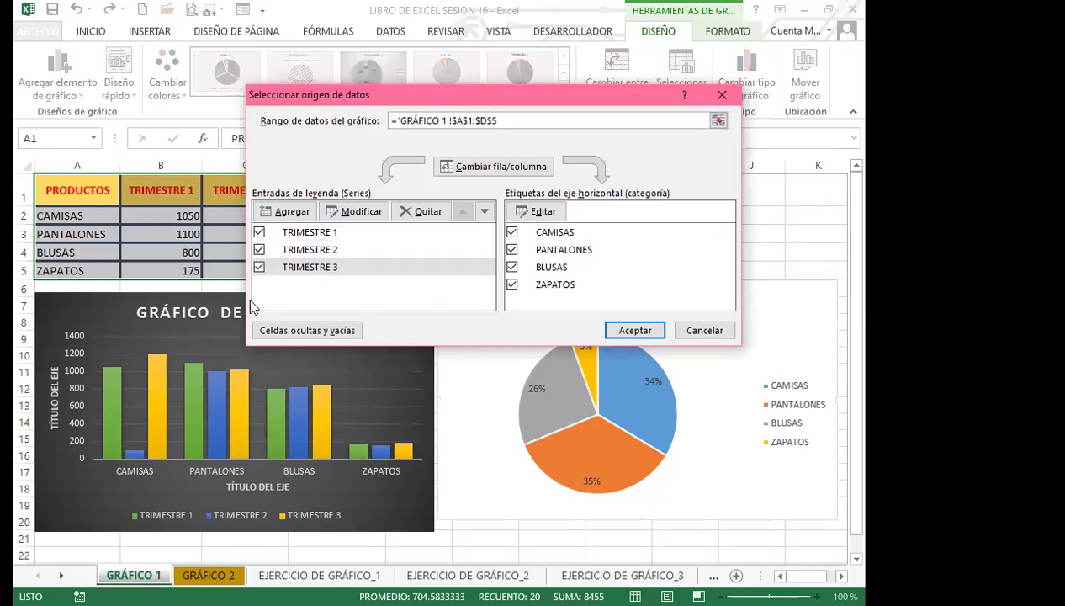
left_click(259, 233)
left_click(259, 267)
left_click(259, 233)
left_click(260, 249)
left_click(260, 267)
left_click(259, 233)
left_click(259, 267)
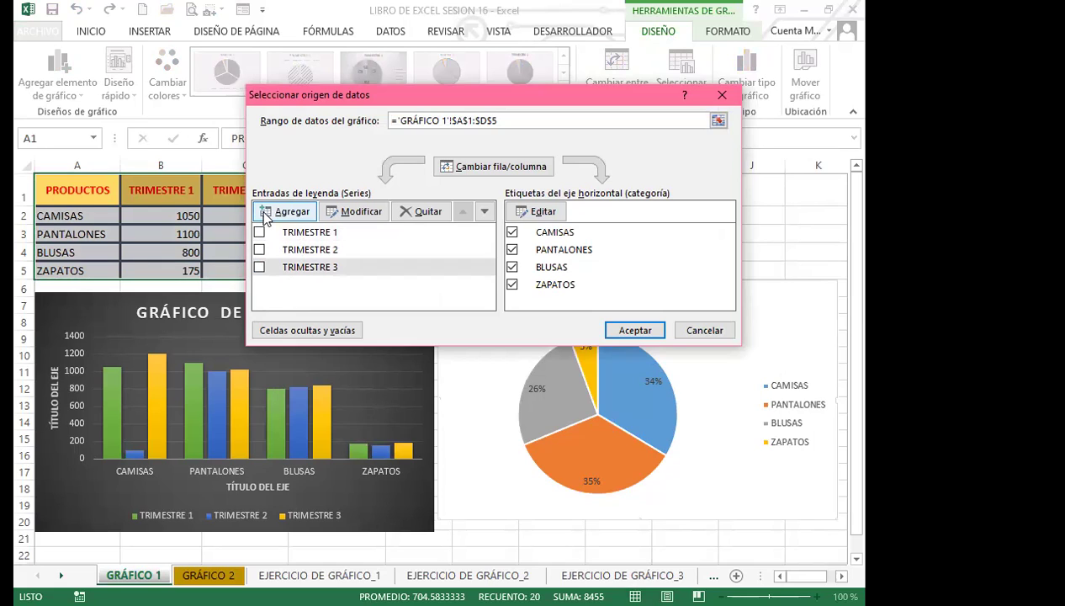
left_click(259, 232)
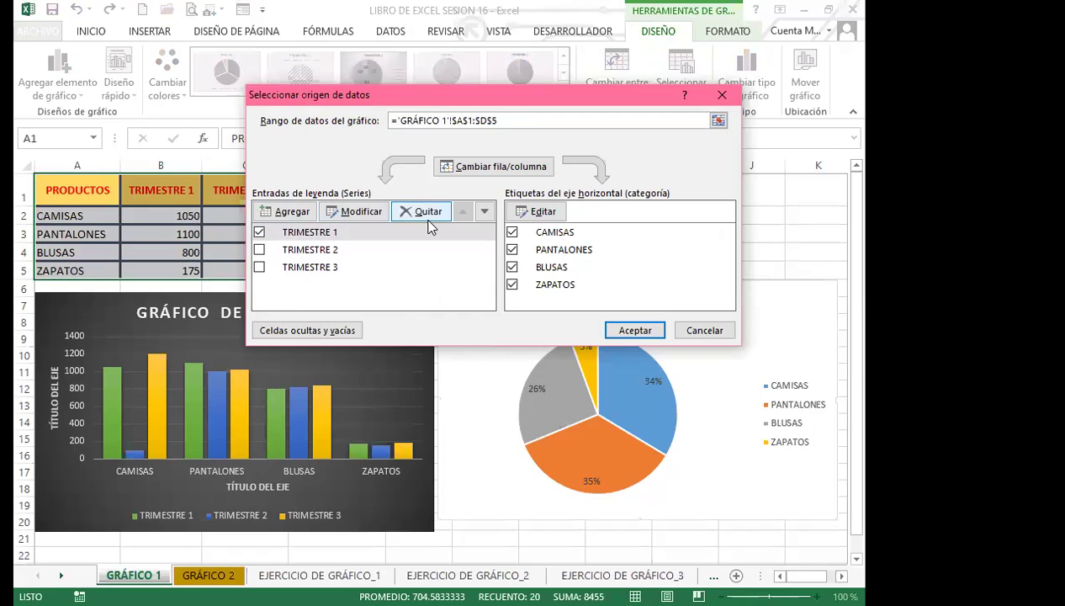
left_click(634, 330)
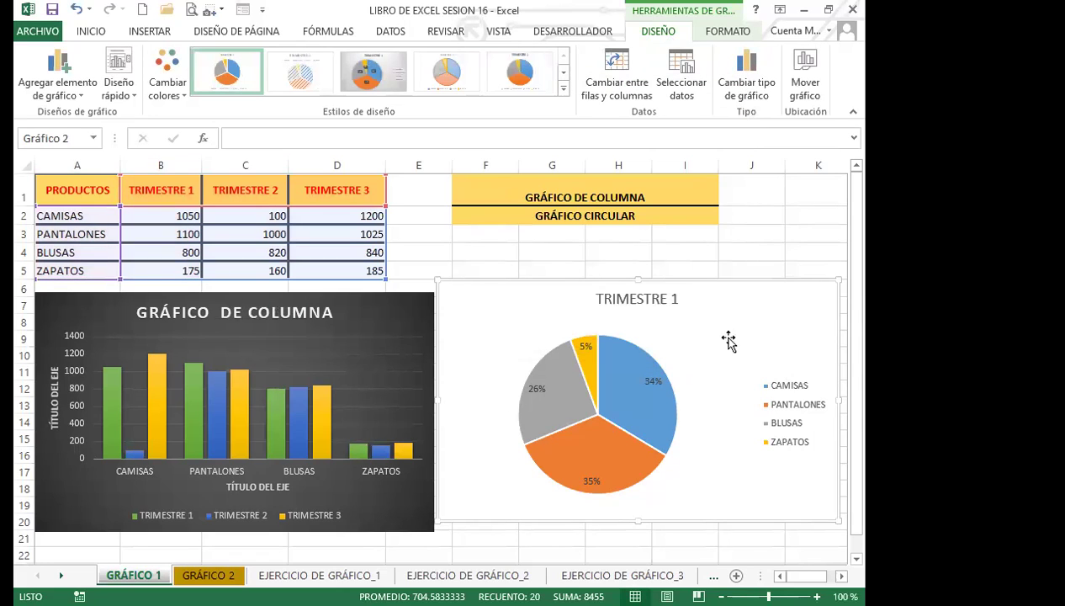
Review the quick layouts and chart styles available for the pie chart, and reposition the chart beside the column chart.
left_click(131, 94)
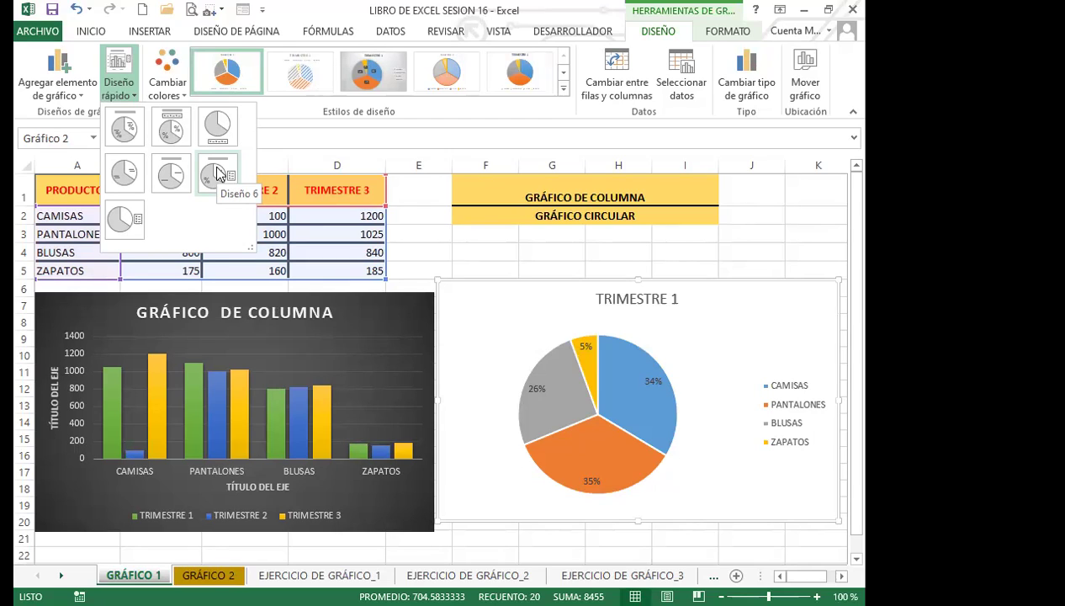
left_click(468, 387)
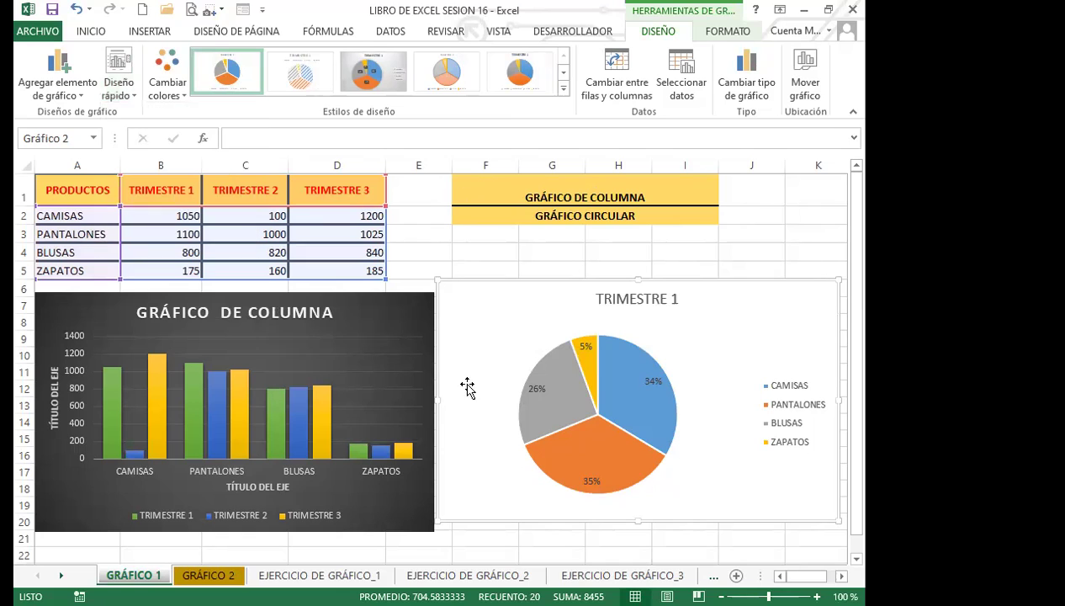
left_click_drag(720, 326, 725, 280)
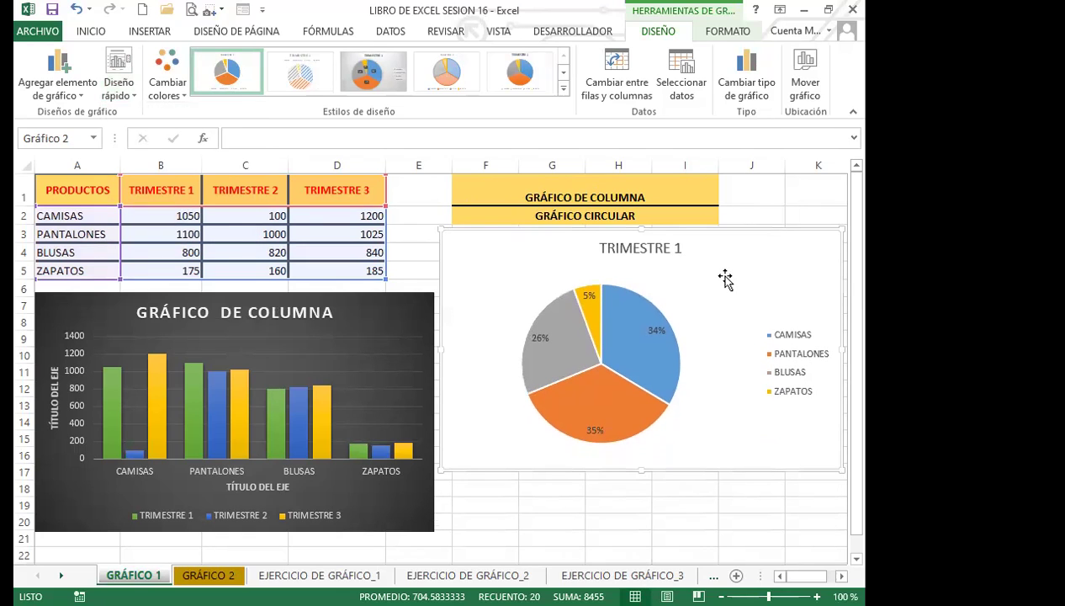
left_click(627, 343)
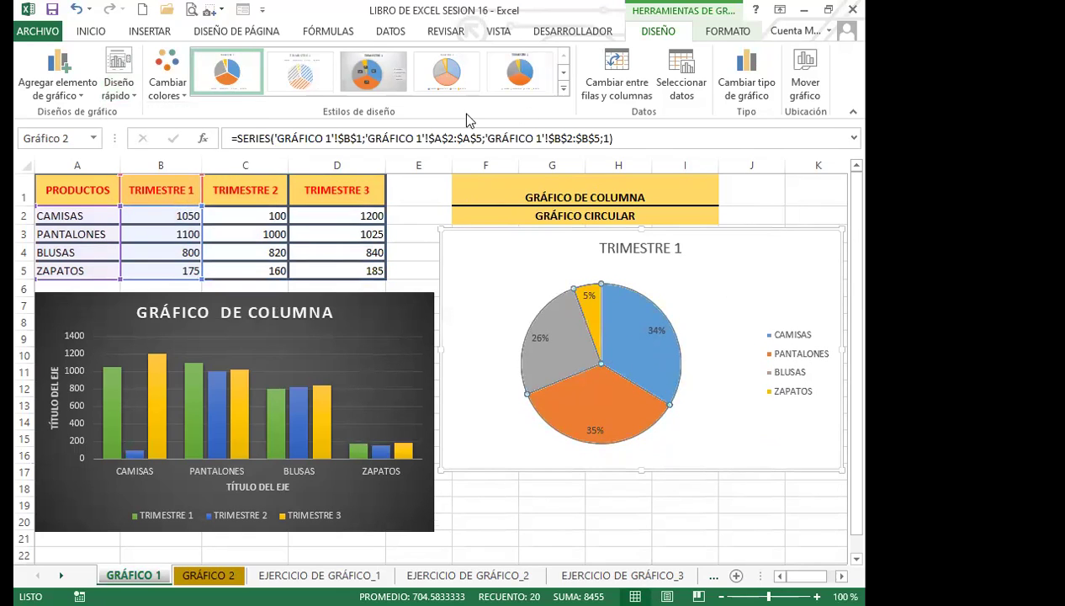
left_click(563, 88)
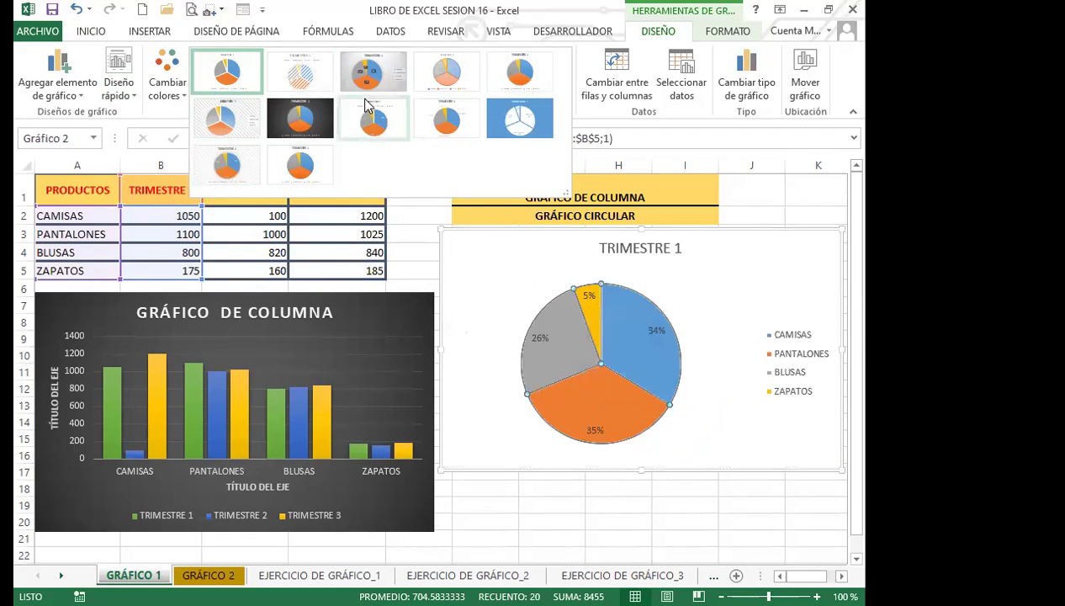
left_click(498, 288)
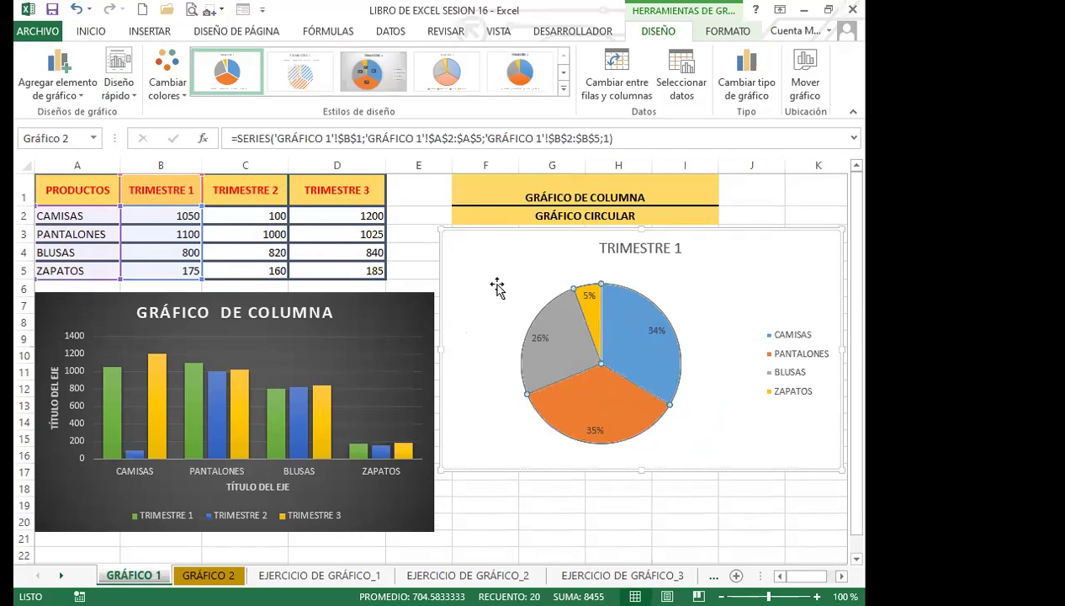
left_click(498, 286)
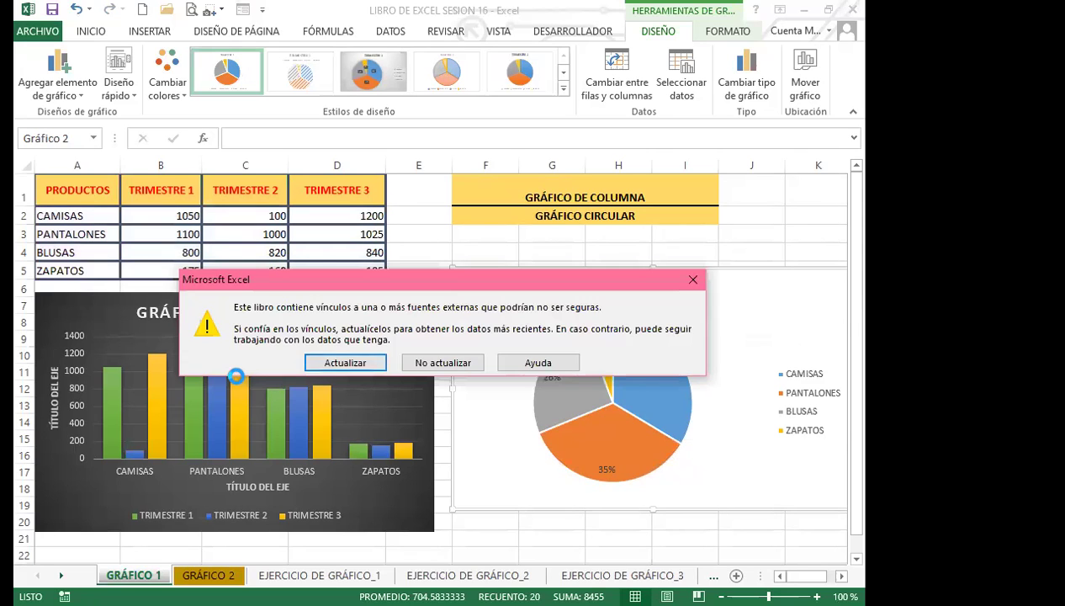
Finish opening the GRAFICOS 1 workbook by updating its external links and continuing without modifying them.
key("Return")
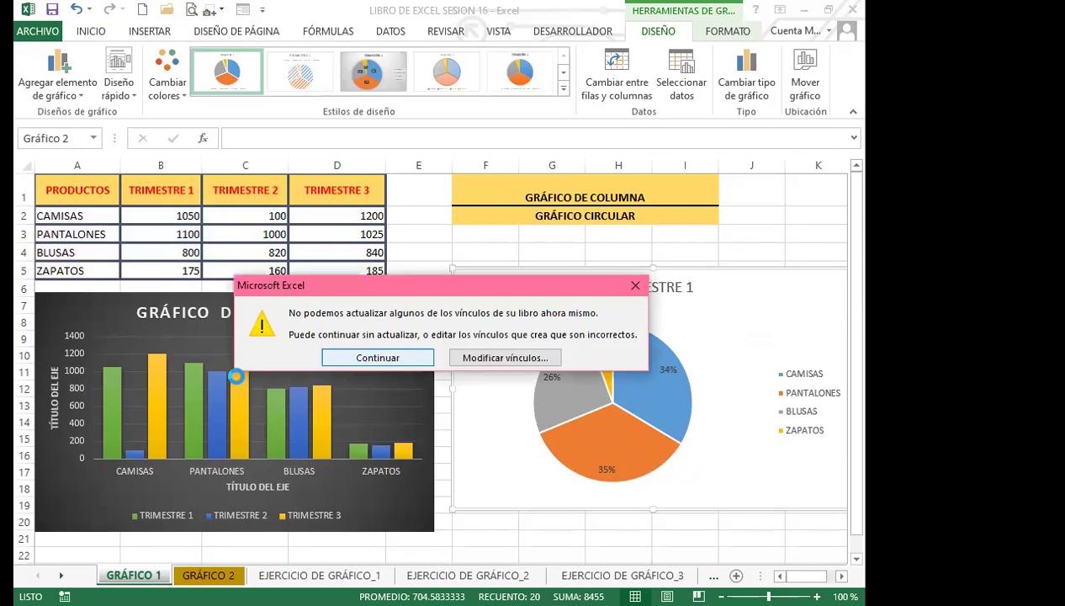
key("Return")
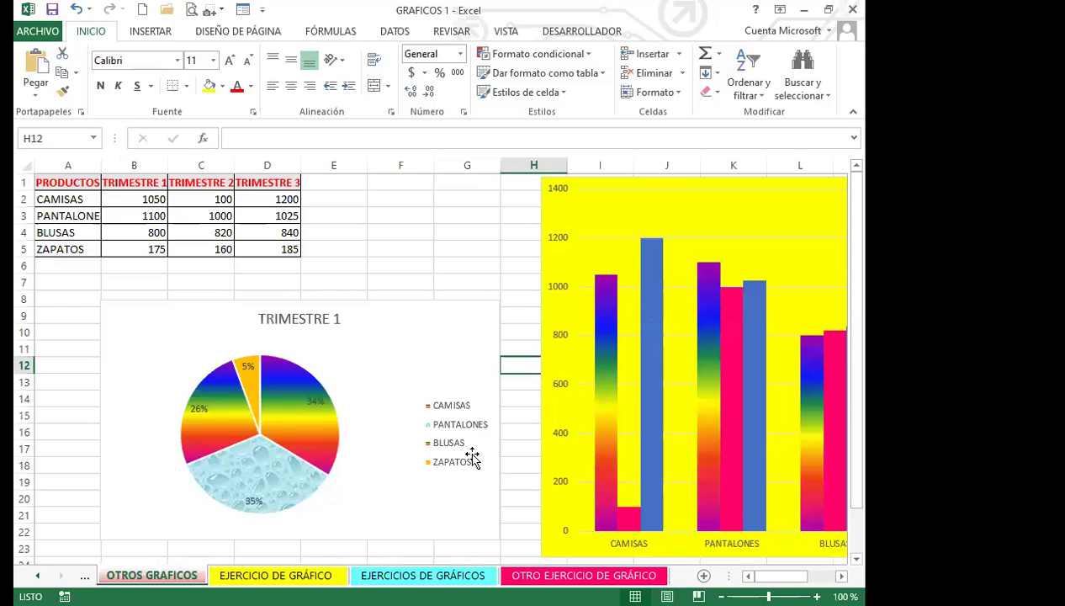
Examine the product table, the textured pie chart and the full width of the yellow column chart on the OTROS GRAFICOS sheet.
scroll(486, 412, "down", 2)
scroll(480, 406, "down", 1)
scroll(464, 444, "up", 3)
left_click(525, 404)
scroll(502, 352, "down", 1)
scroll(501, 352, "up", 1)
scroll(505, 445, "down", 3)
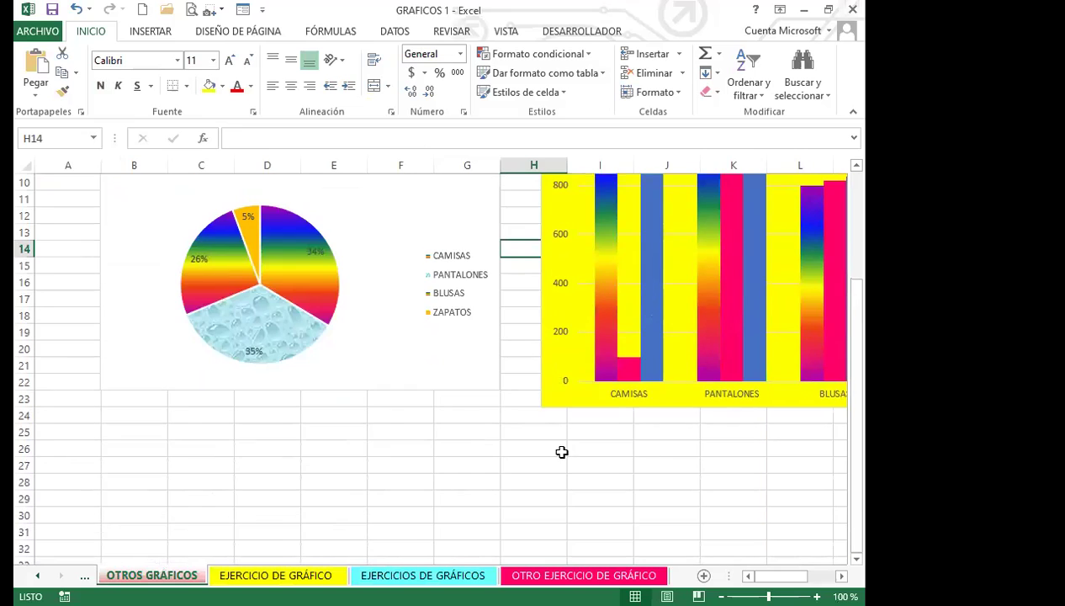
left_click(442, 472)
key("Right")
key("Right")
key("Right")
key("Right")
key("Right")
key("Right")
key("Right")
key("Right")
key("Right")
key("Right")
key("Right")
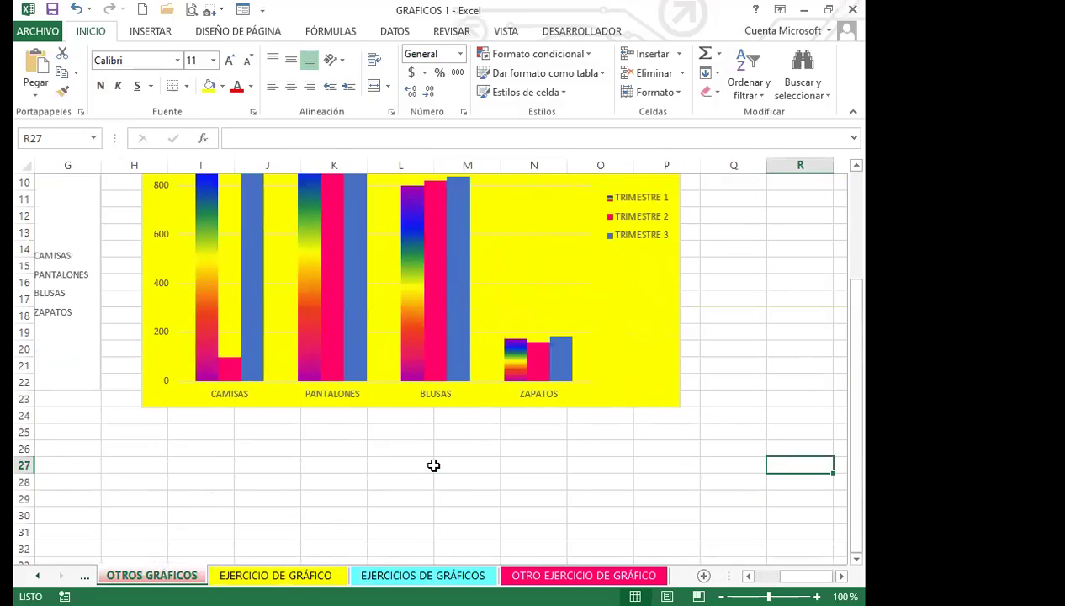
scroll(339, 418, "up", 3)
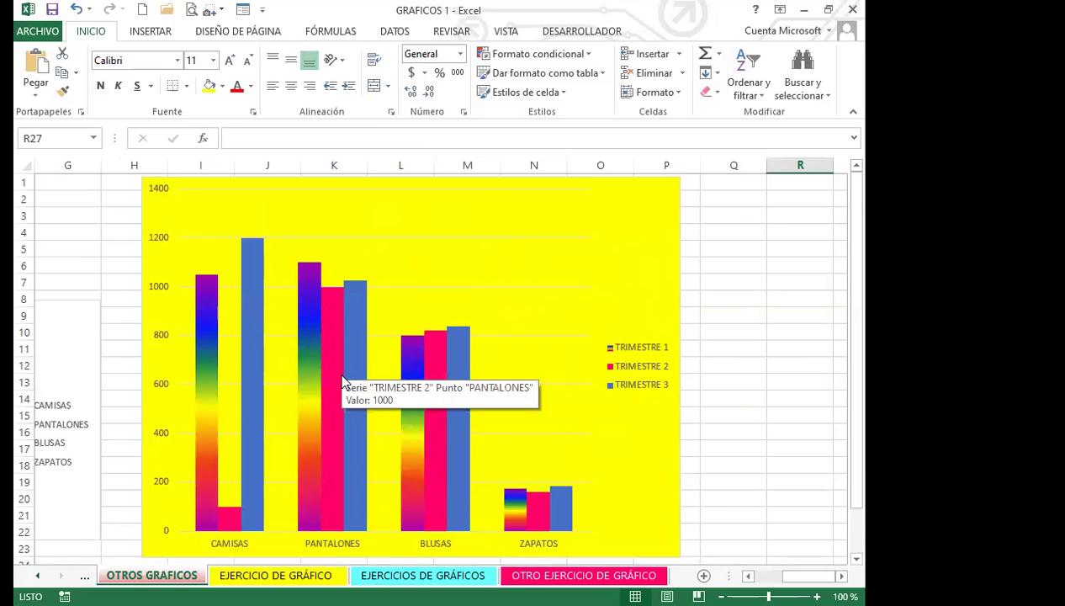
scroll(347, 383, "down", 5)
left_click(616, 480)
key("Left")
key("Left")
key("Left")
key("Left")
key("Left")
key("Left")
key("Left")
key("Left")
key("Left")
key("Left")
key("Left")
key("Left")
key("Left")
key("Left")
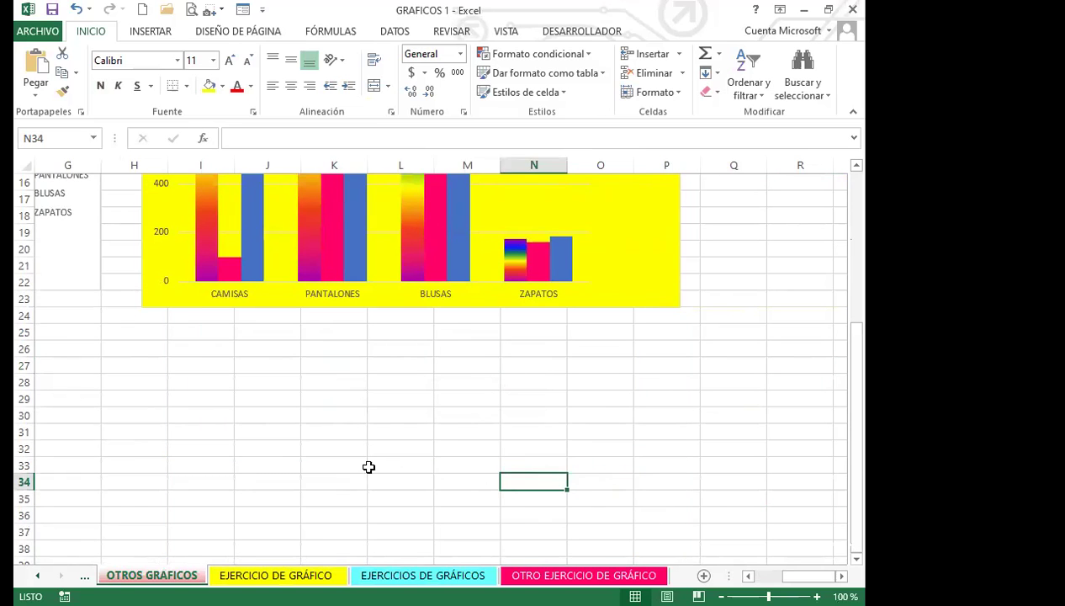
scroll(195, 415, "up", 5)
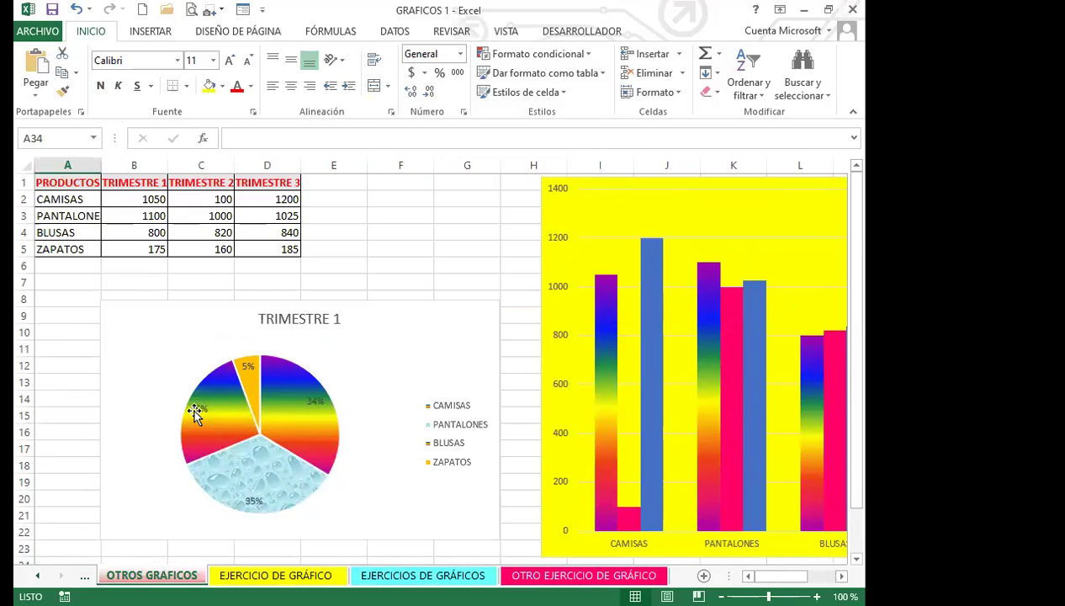
left_click(345, 262)
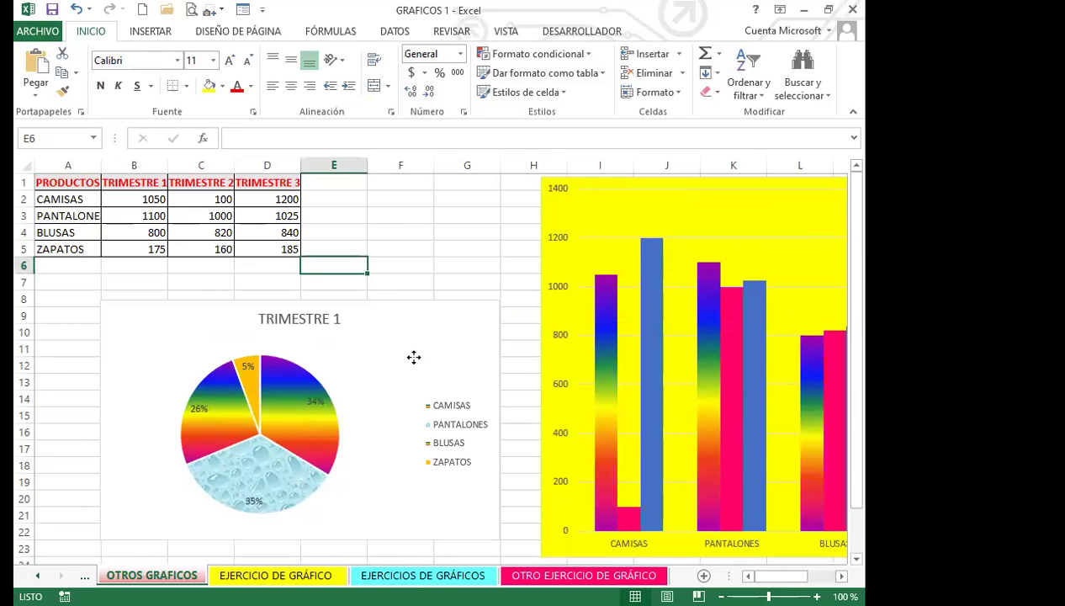
Move the TRIMESTRE 1 pie chart up directly below the product table, and select its slices to examine their decorative fills.
left_click_drag(413, 357, 383, 323)
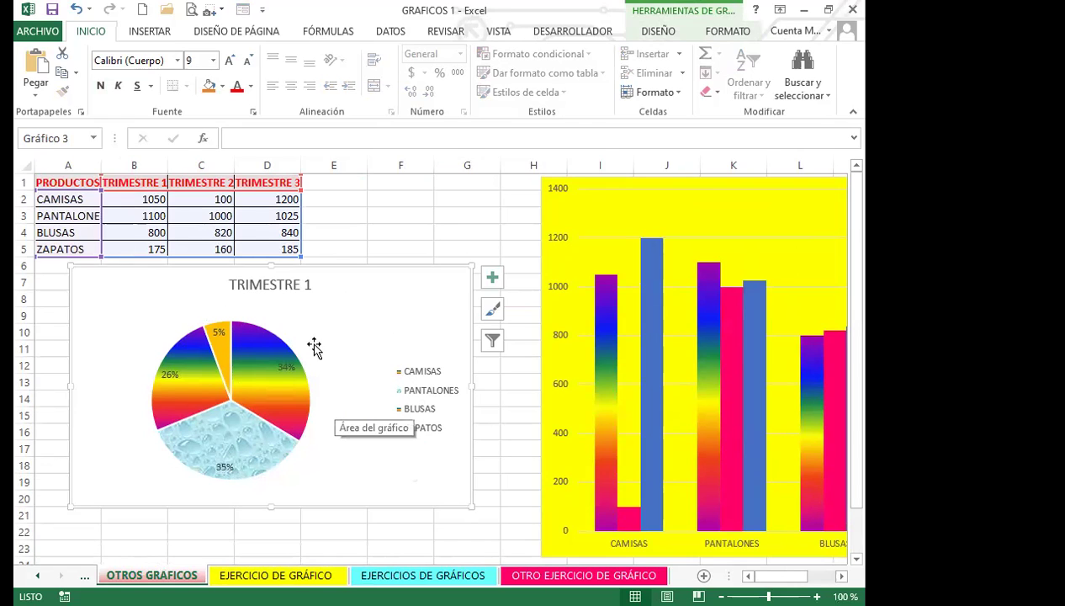
mouse_move(277, 407)
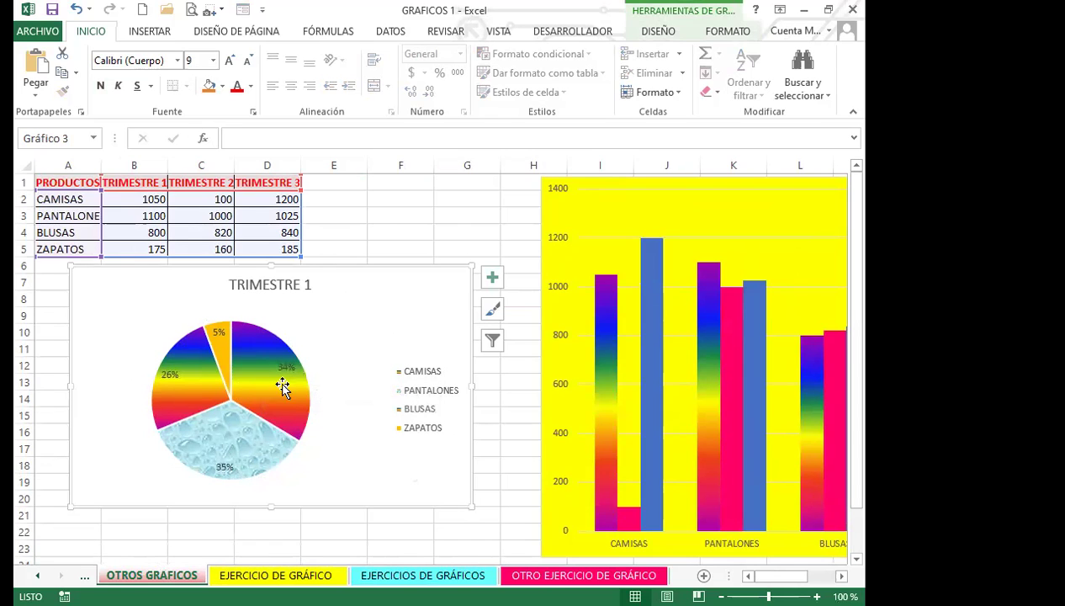
left_click(260, 387)
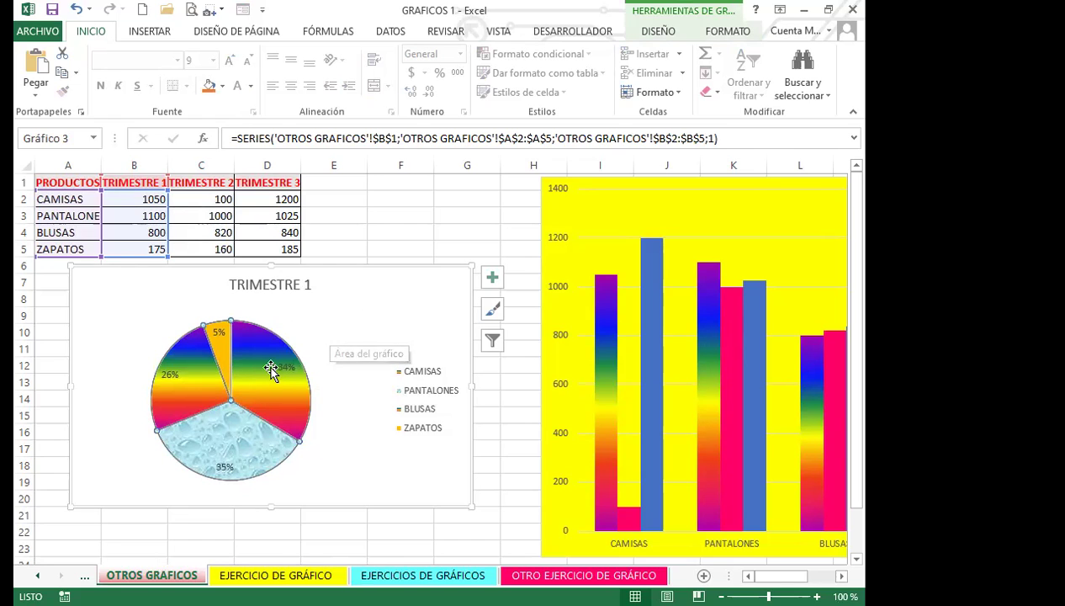
left_click(383, 290)
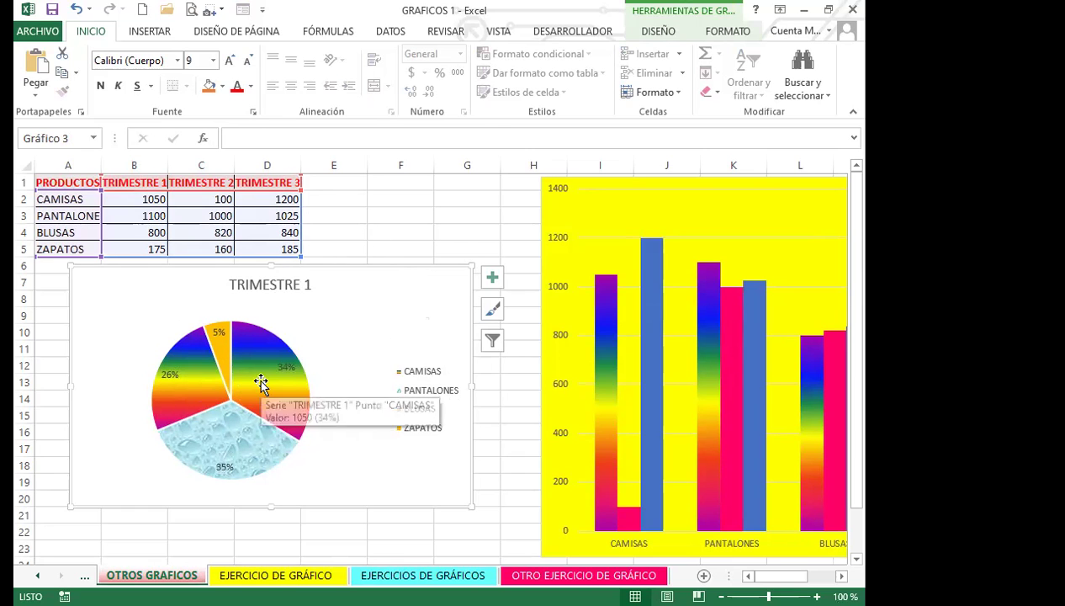
left_click(244, 362)
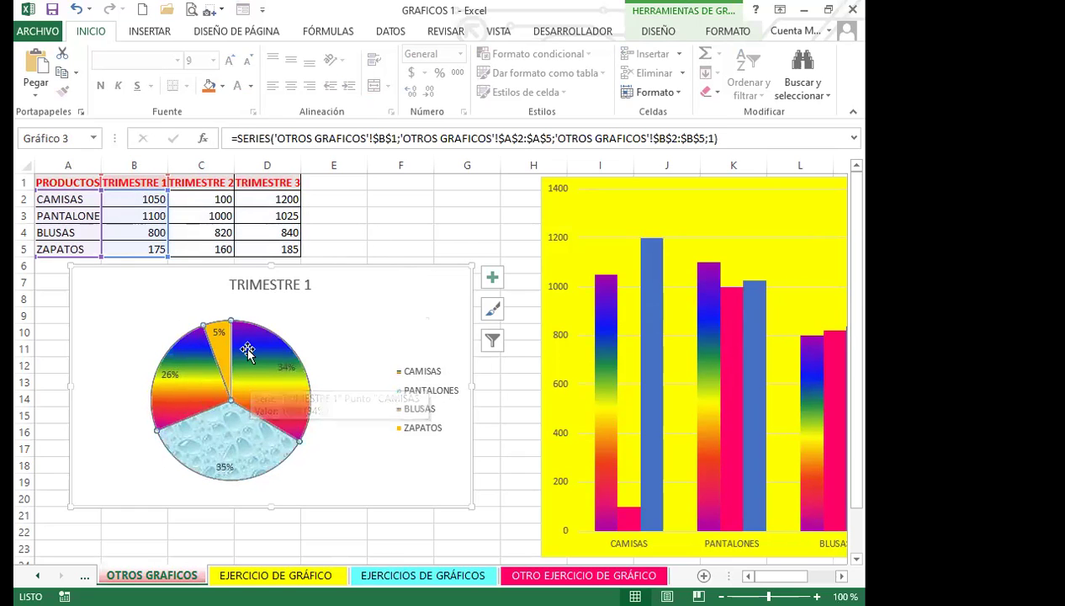
left_click(323, 314)
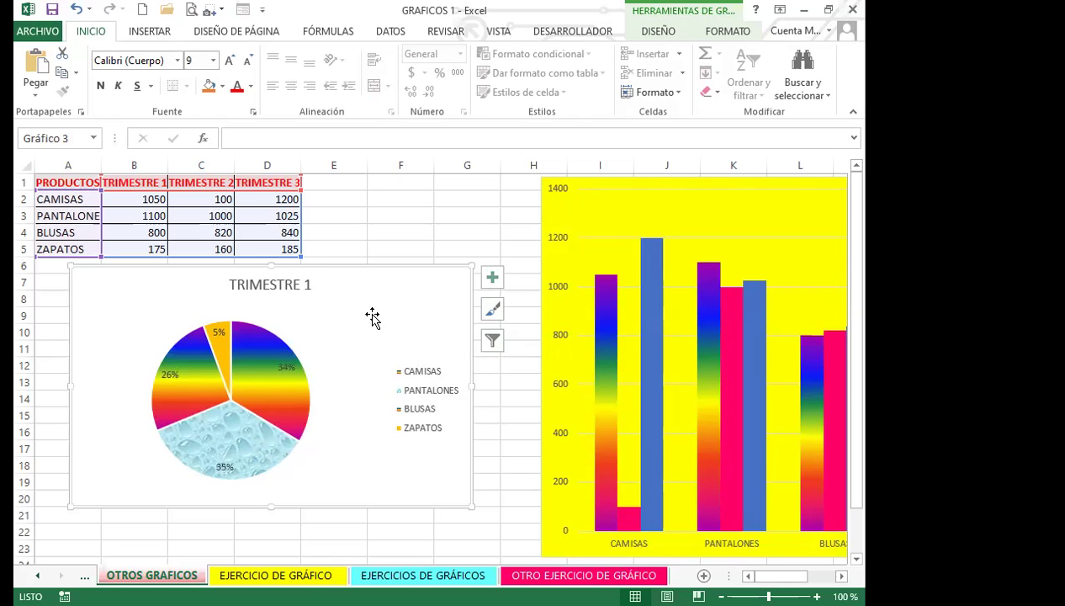
Examine the SERIES formula behind the pie chart's slices without editing it, and select the chart title.
left_click(274, 409)
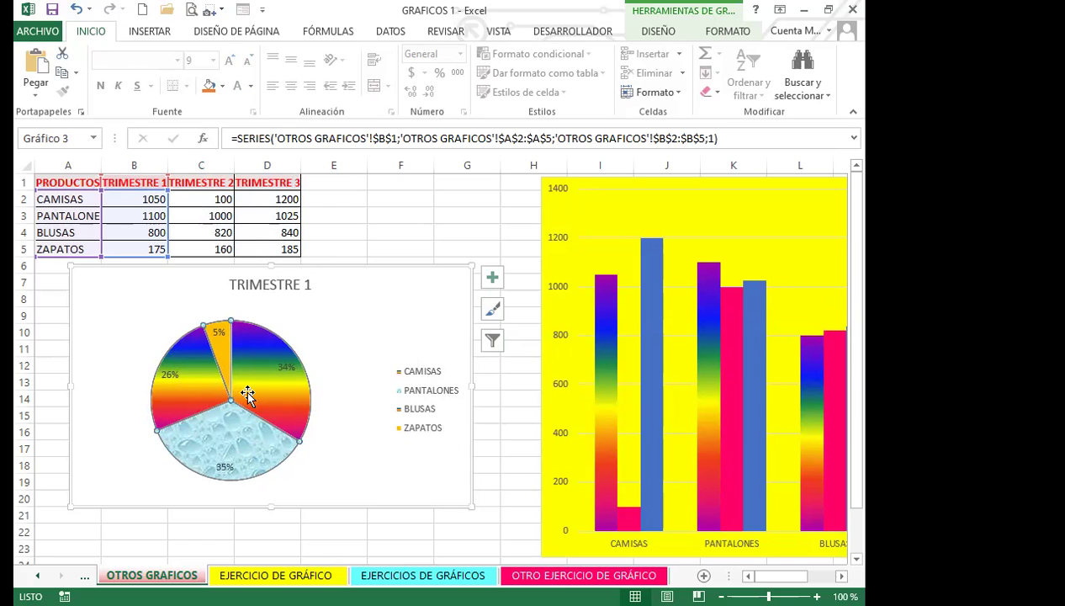
mouse_move(247, 394)
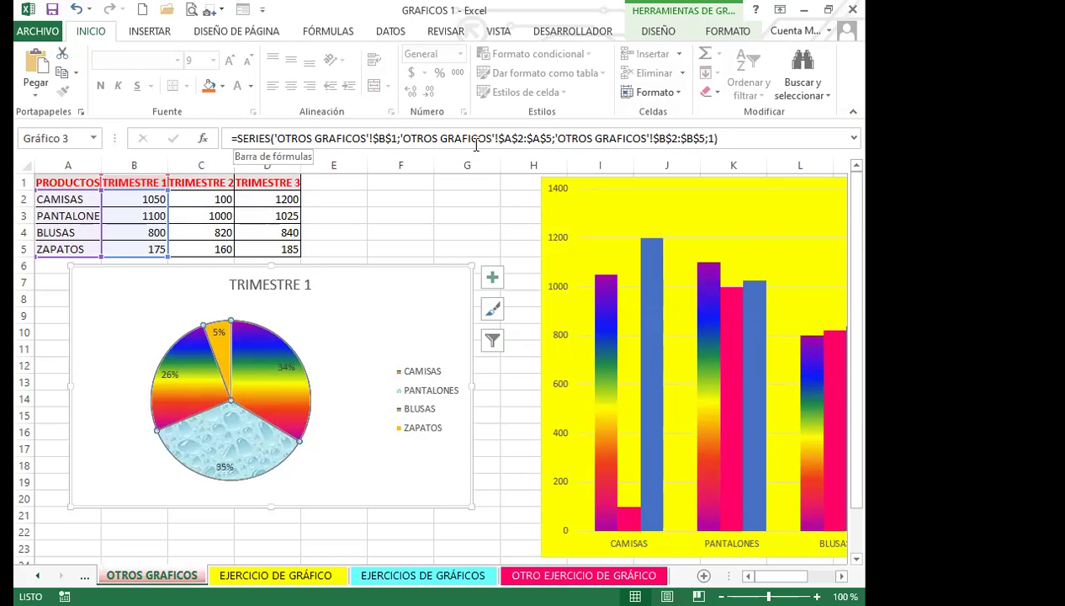
left_click_drag(225, 139, 746, 143)
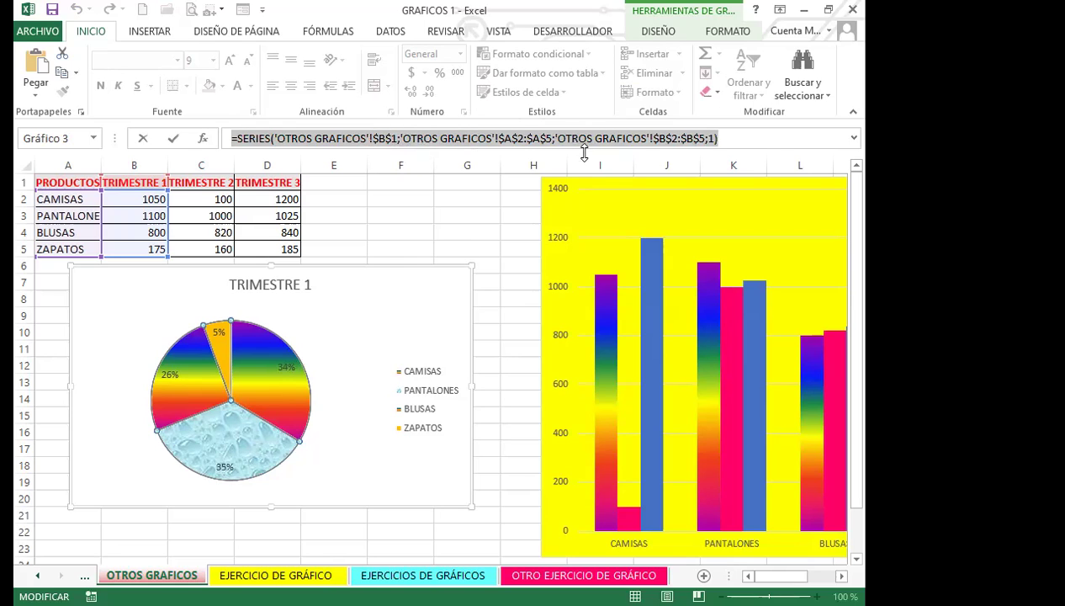
left_click(438, 216)
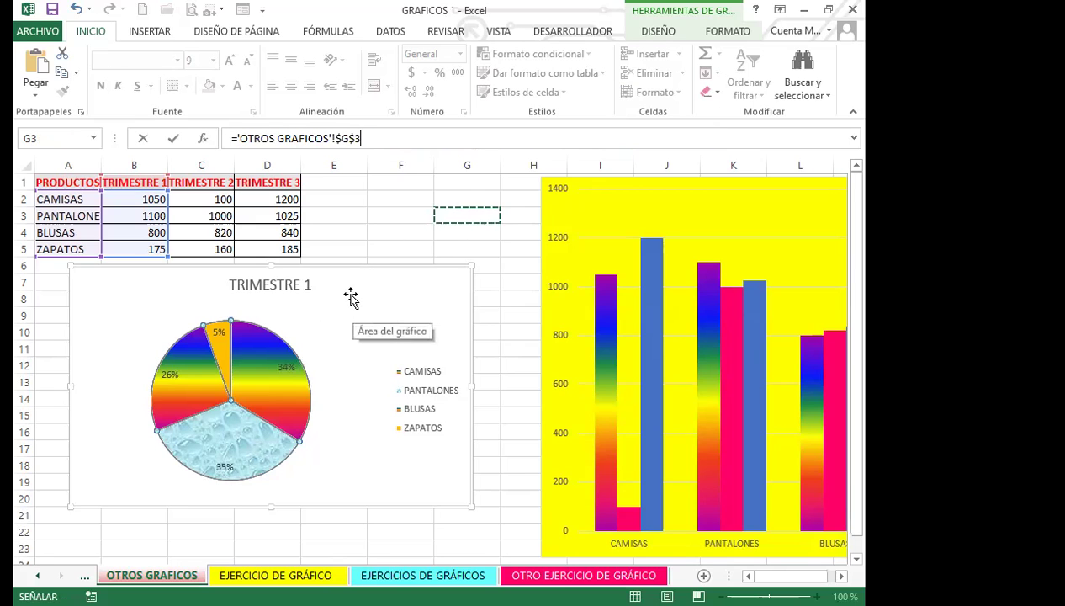
left_click(336, 309)
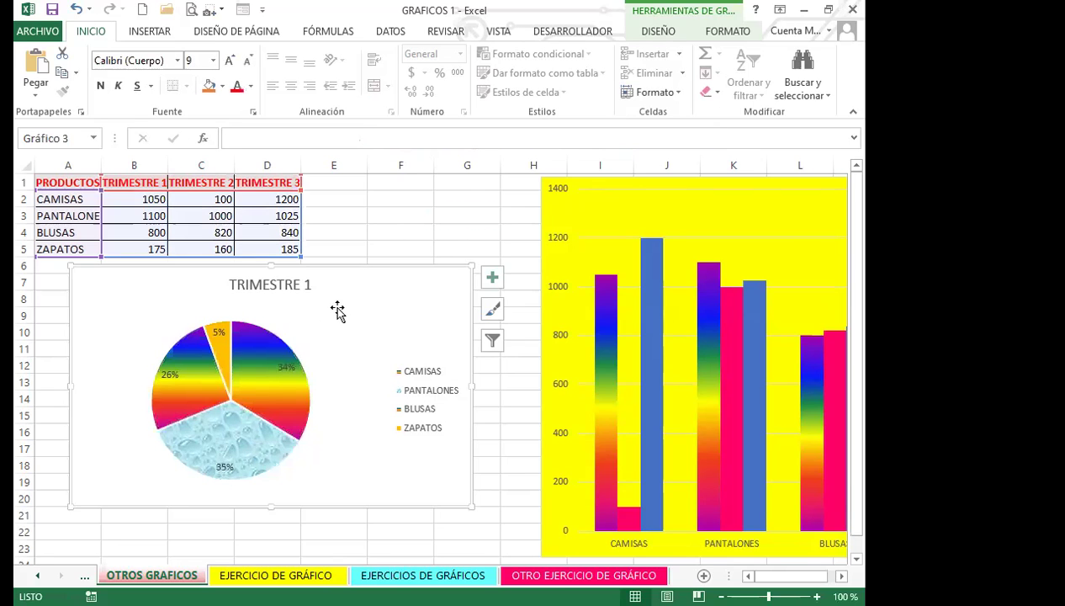
left_click(296, 286)
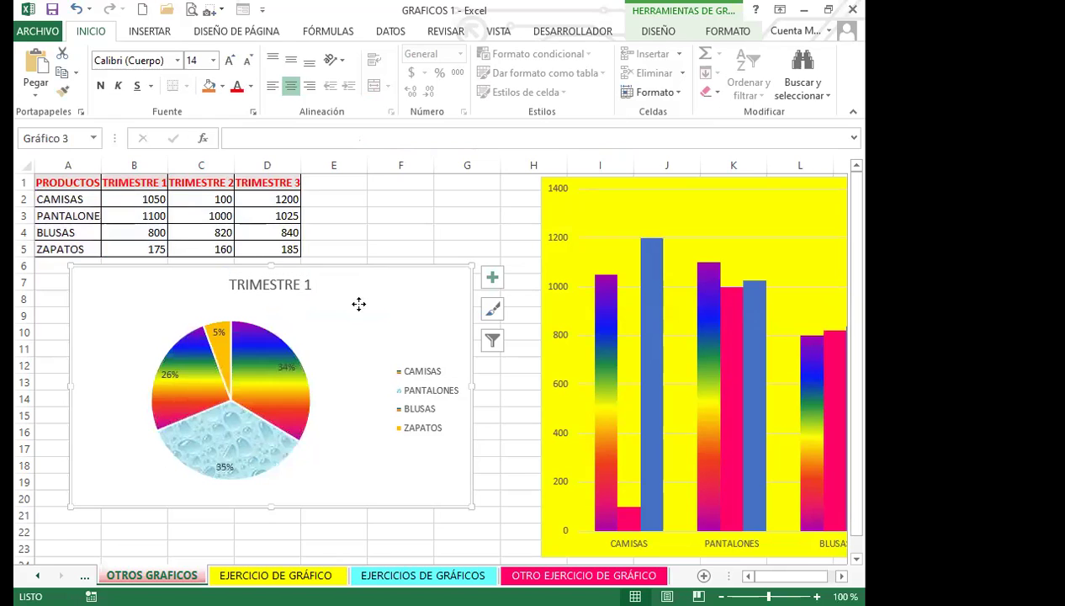
Add a new blank sheet right after OTROS GRAFICOS and return to the OTROS GRAFICOS sheet.
left_click(356, 307)
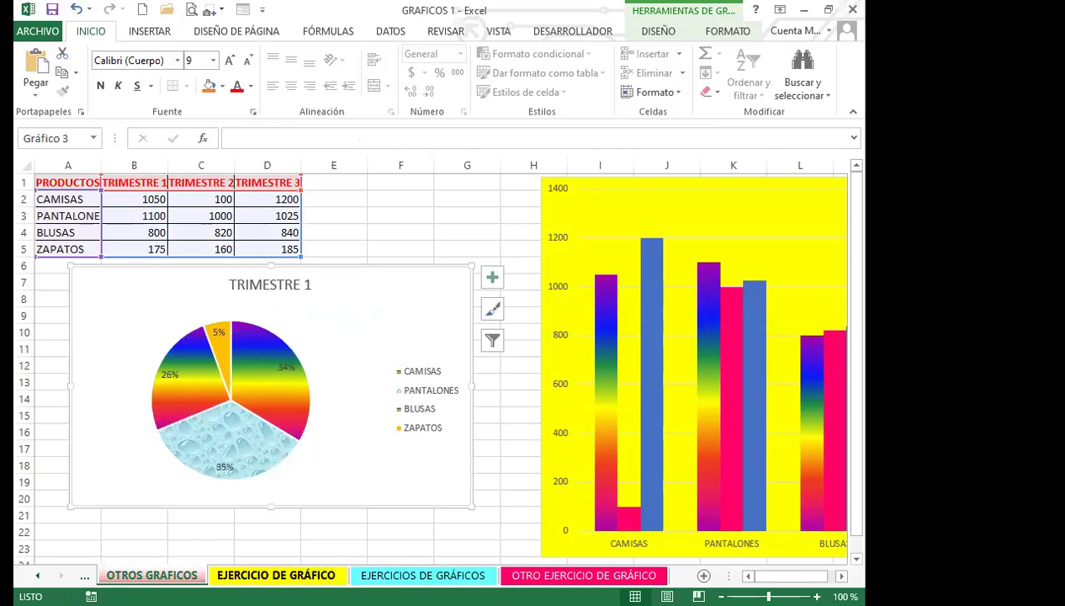
left_click(703, 575)
left_click(178, 573)
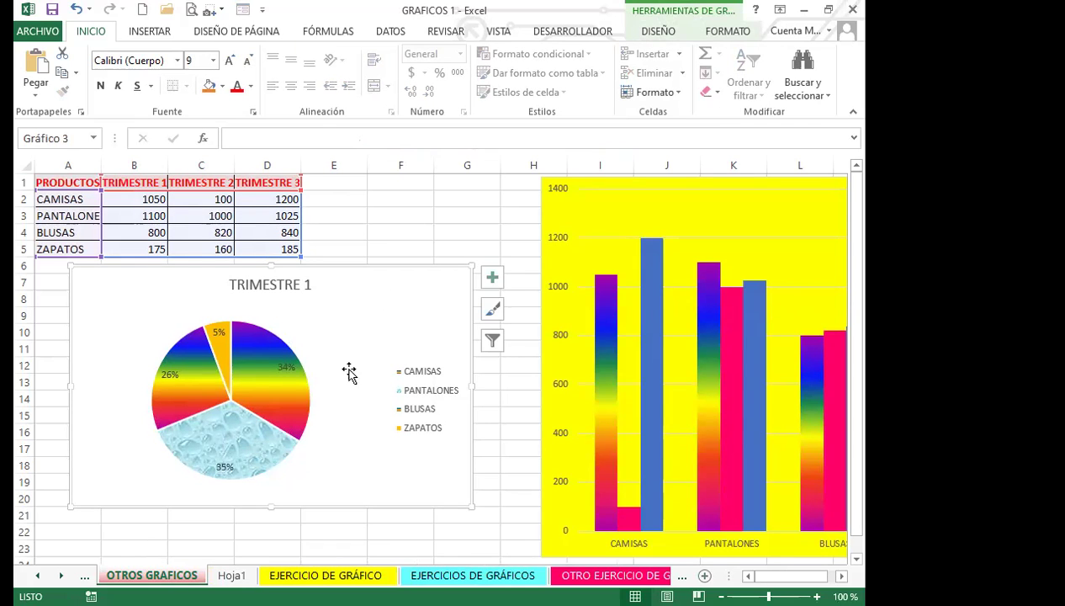
Examine the pie chart together with its source table in A1:D5, and leave the pie chart selected.
left_click(416, 298)
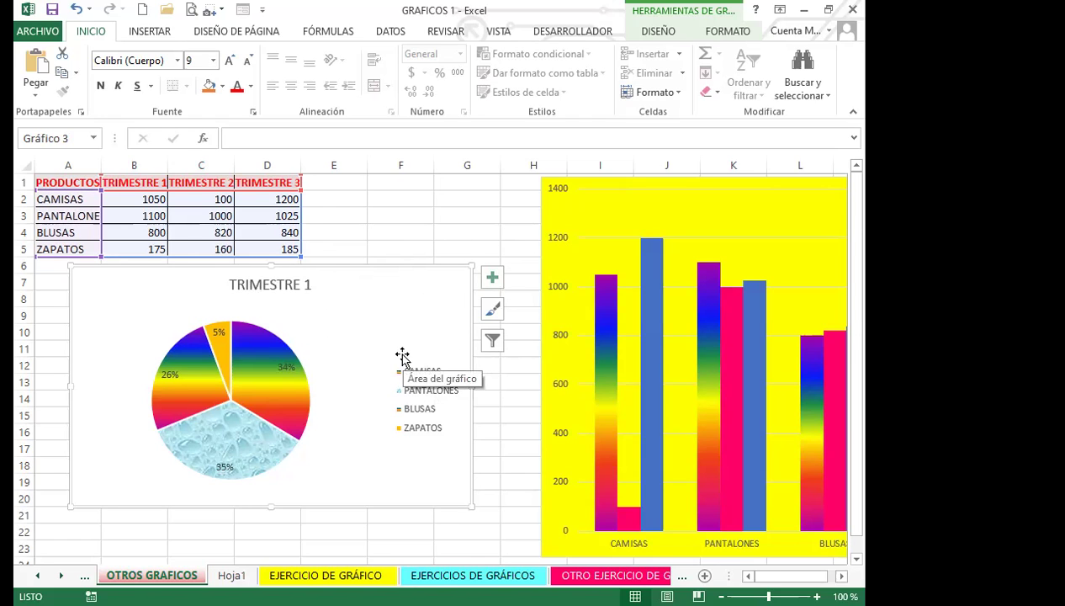
key("Escape")
left_click_drag(79, 181, 286, 249)
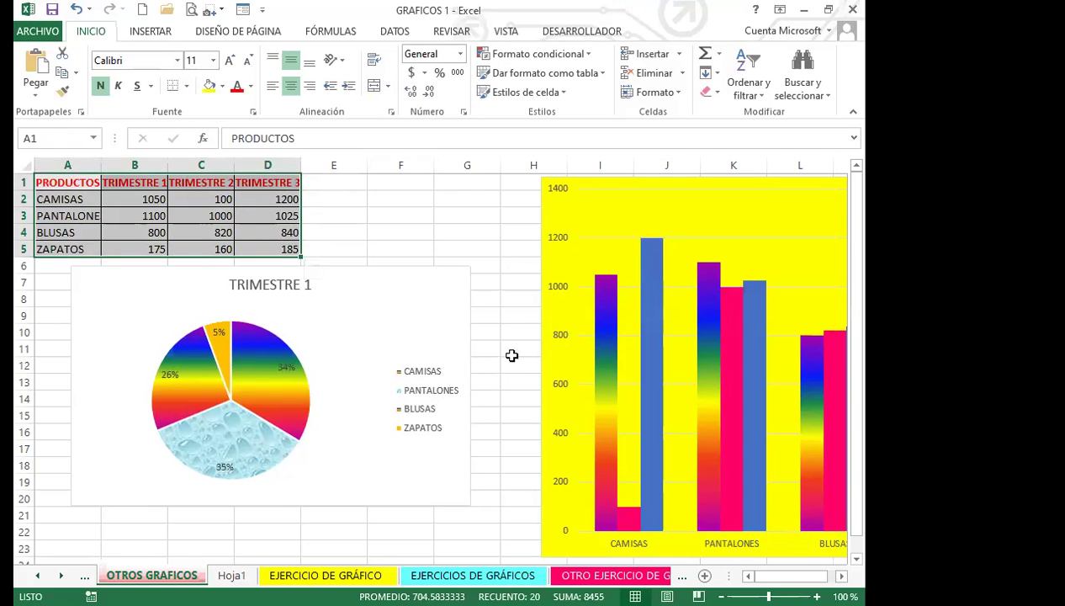
left_click(278, 361)
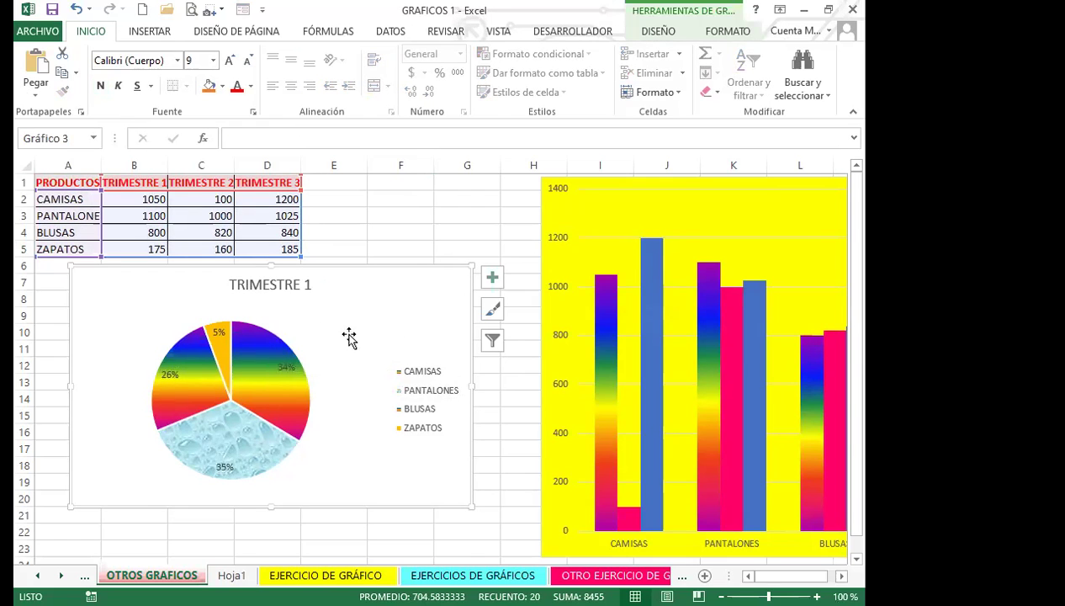
left_click(601, 257)
left_click(399, 291)
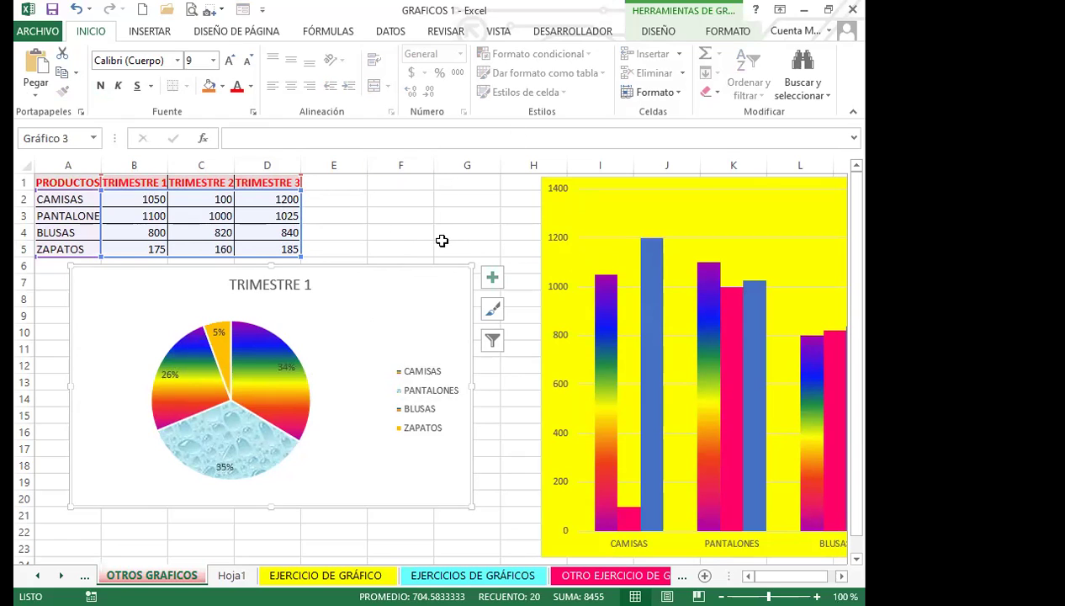
Move the TRIMESTRE 1 pie chart to Hoja1 as an embedded object.
left_click(665, 32)
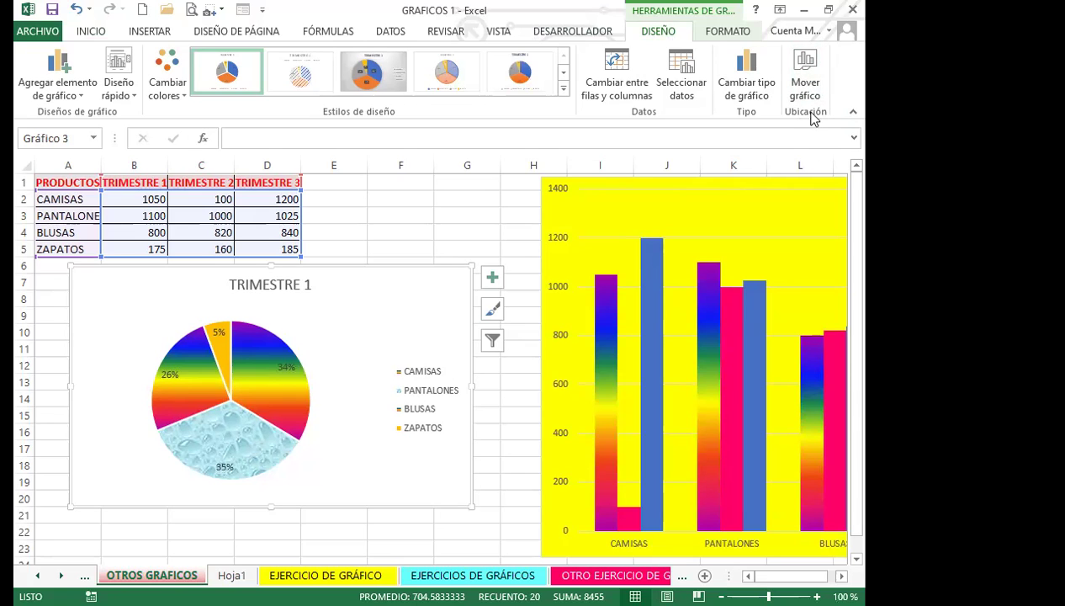
left_click(806, 67)
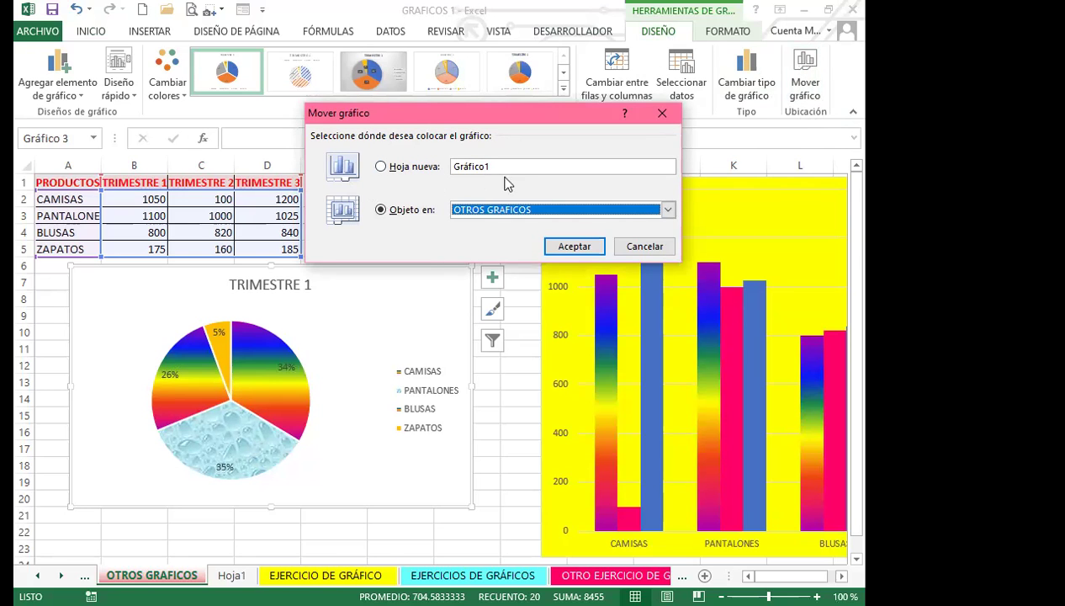
left_click(671, 209)
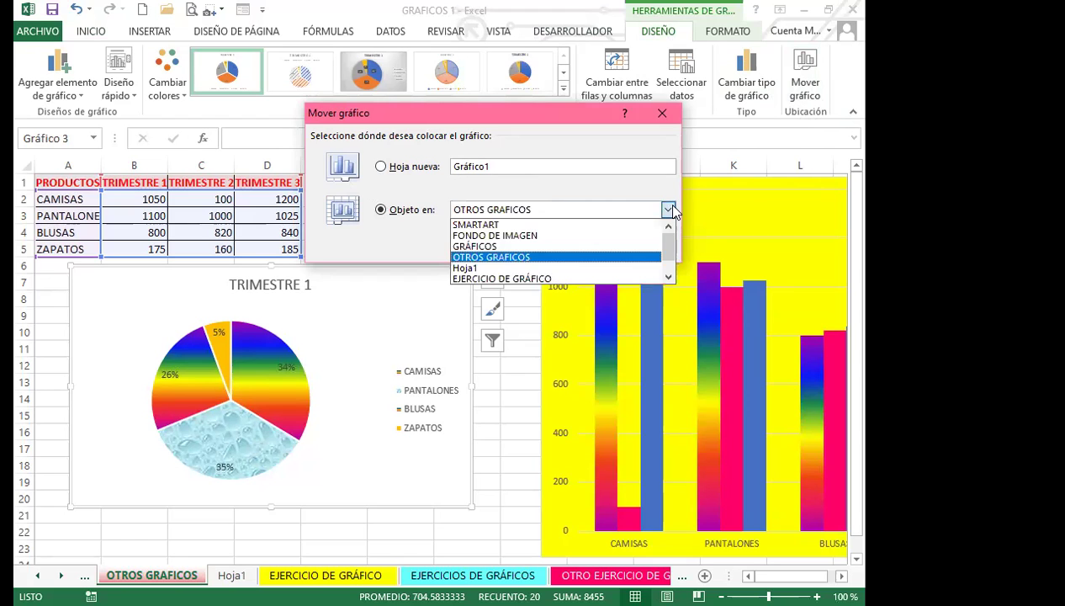
left_click(467, 268)
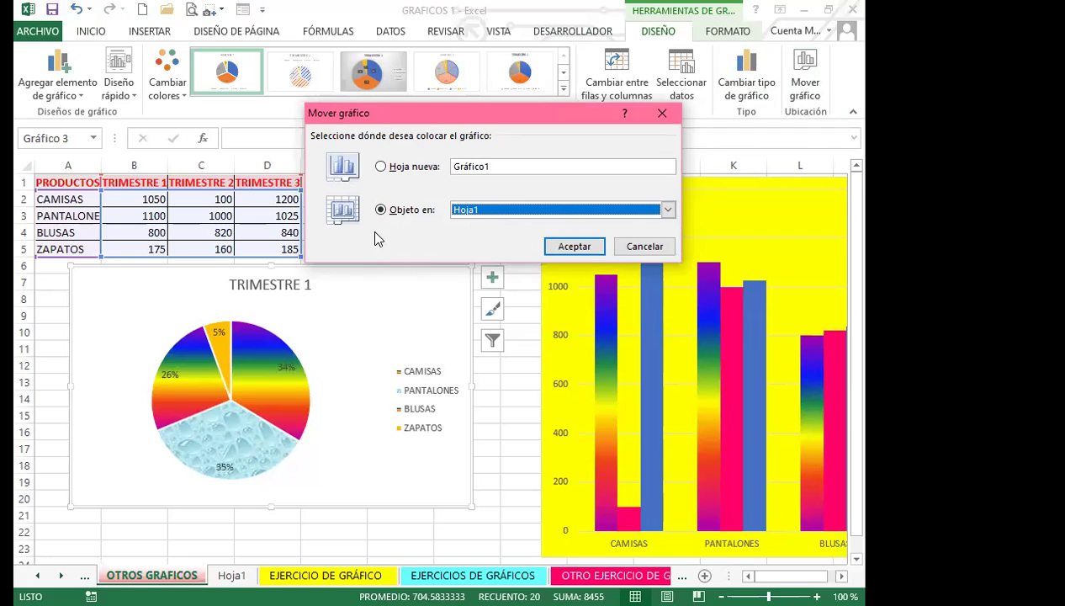
left_click(571, 249)
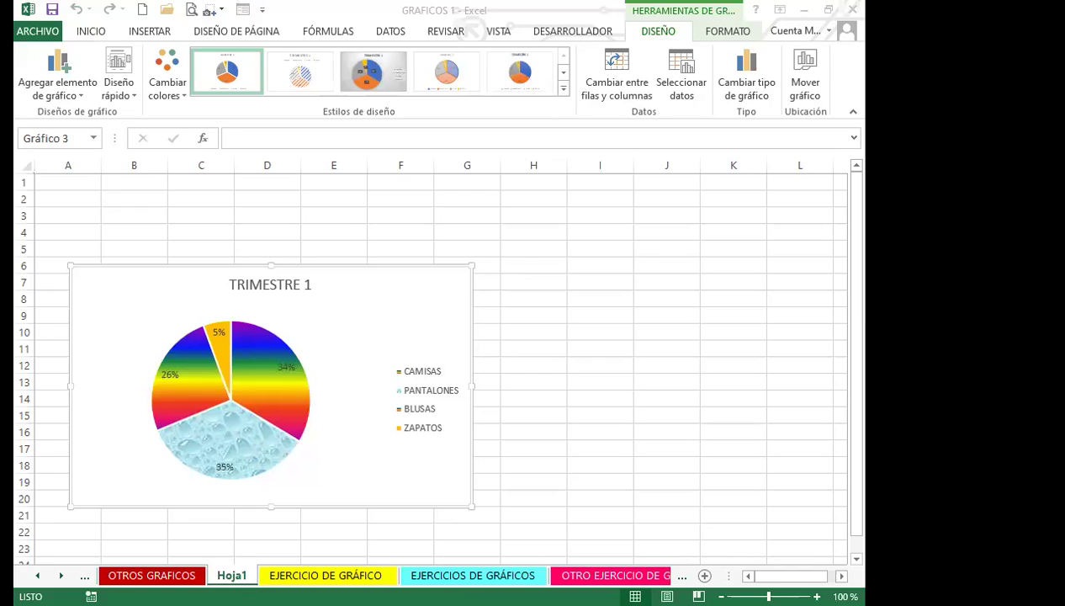
Check the OTROS GRAFICOS sheet where the pie chart used to be, and return to Hoja1.
left_click(151, 576)
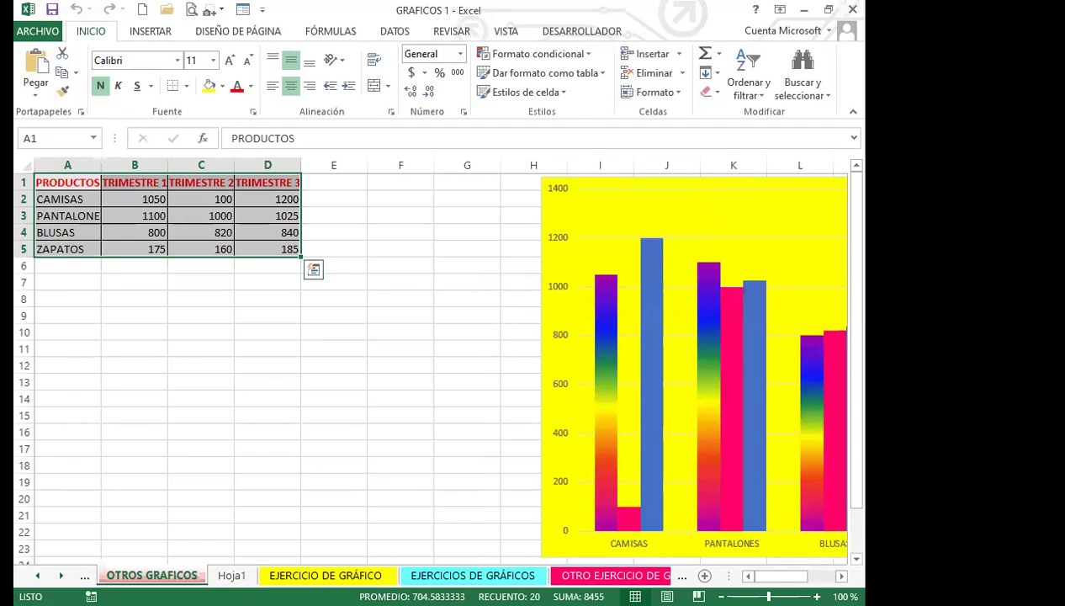
left_click(349, 360)
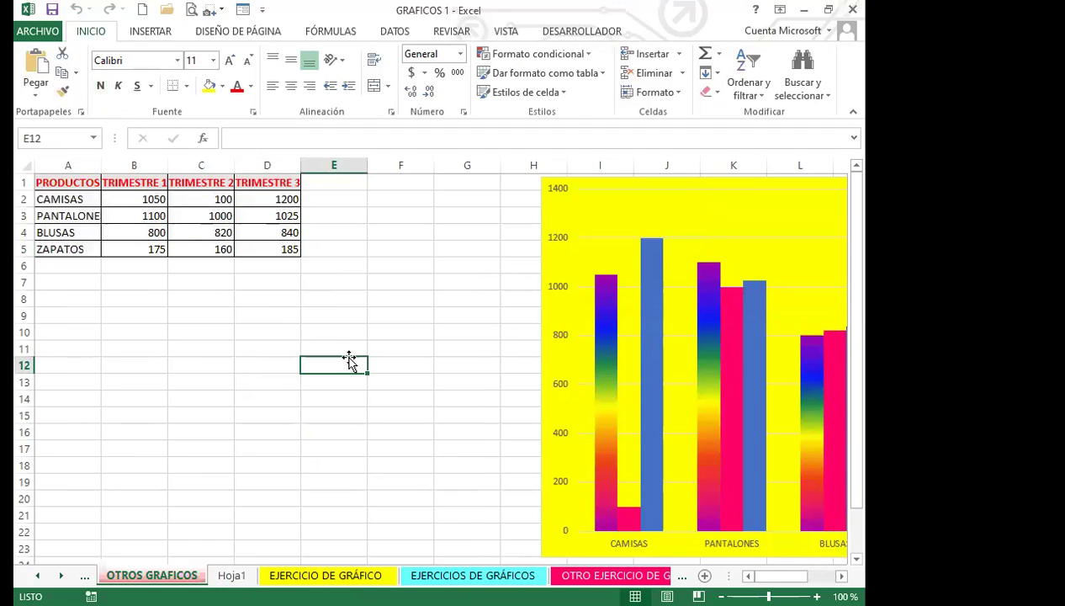
left_click(231, 576)
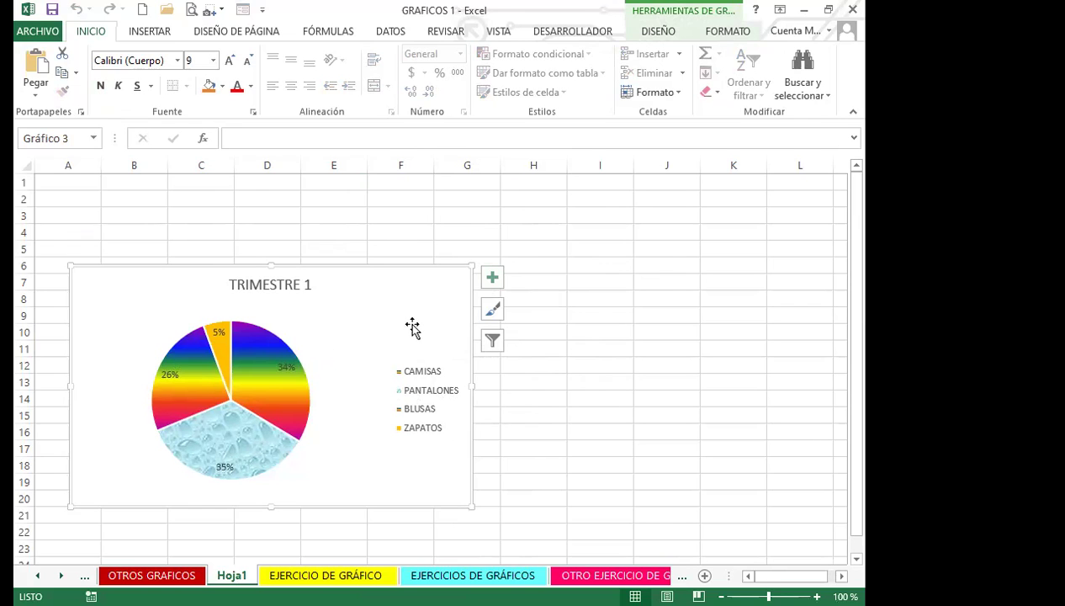
Move the pie chart up to the first row of Hoja1 and hide the sheet's gridlines.
left_click_drag(412, 328, 456, 237)
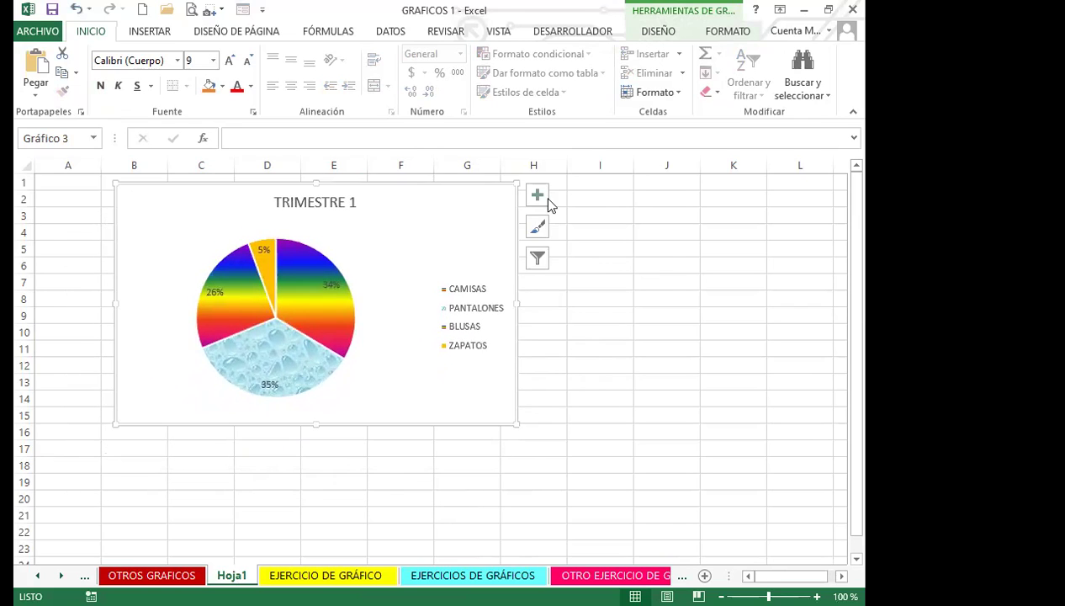
left_click(500, 31)
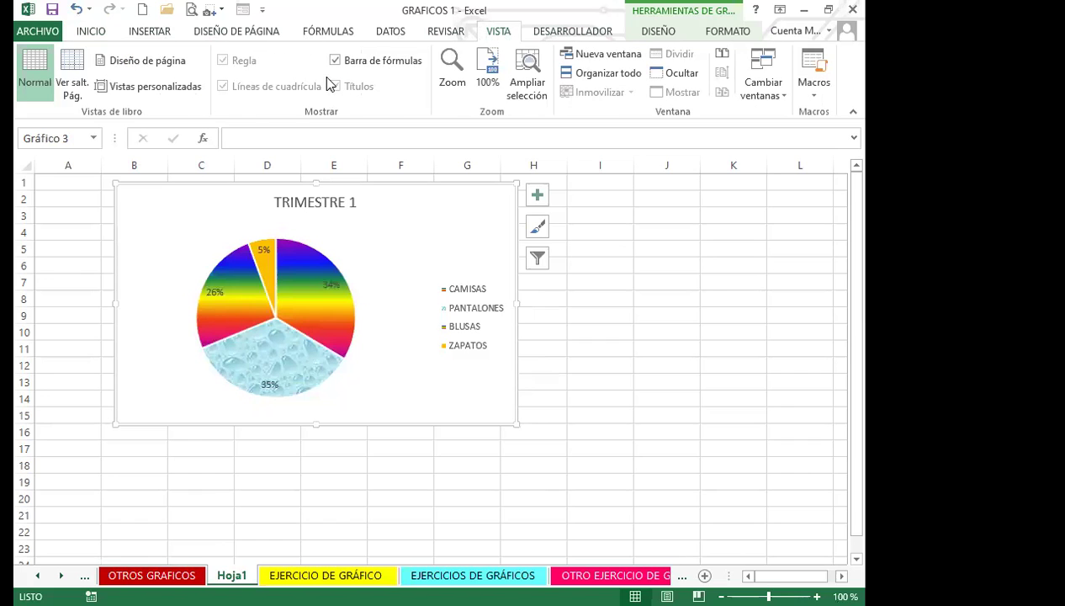
left_click(676, 280)
left_click(222, 86)
left_click(621, 292)
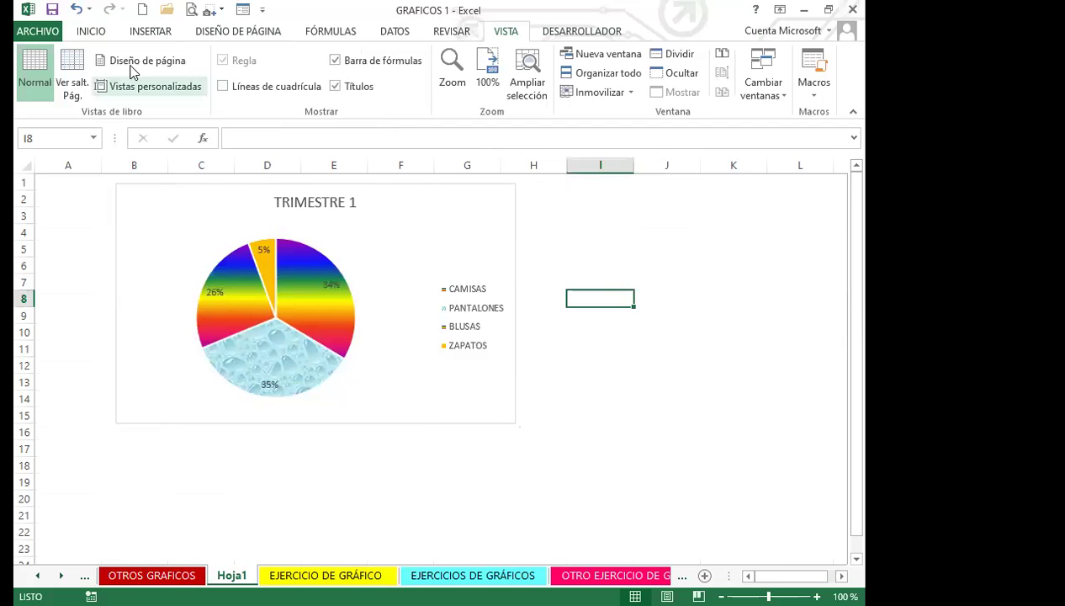
Fill every cell of Hoja1 with black and shift the pie chart to about row 2, spanning columns C to I.
left_click(91, 34)
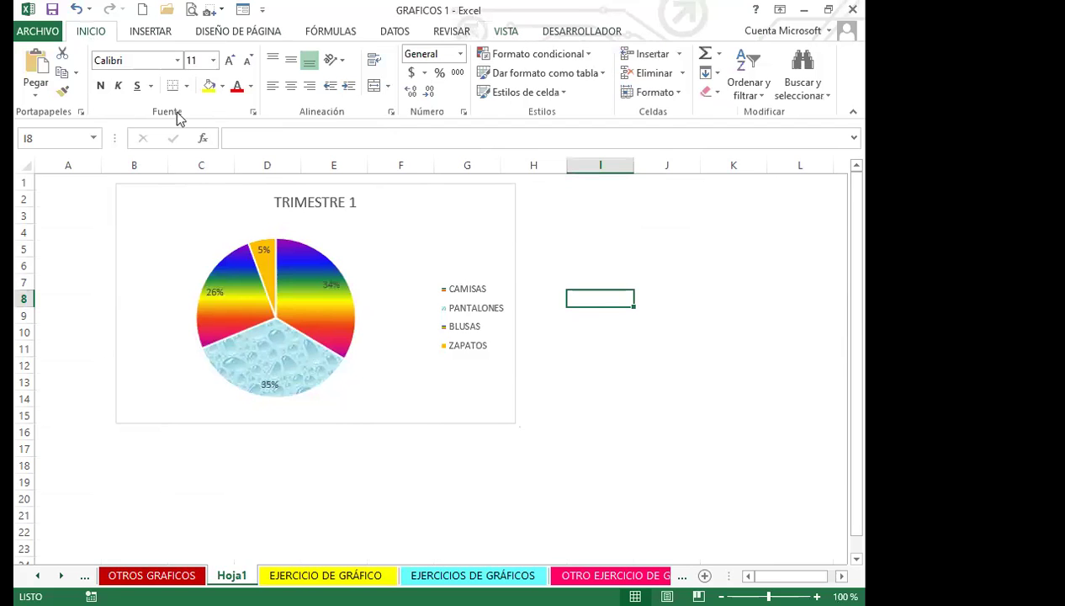
left_click(221, 86)
left_click(220, 123)
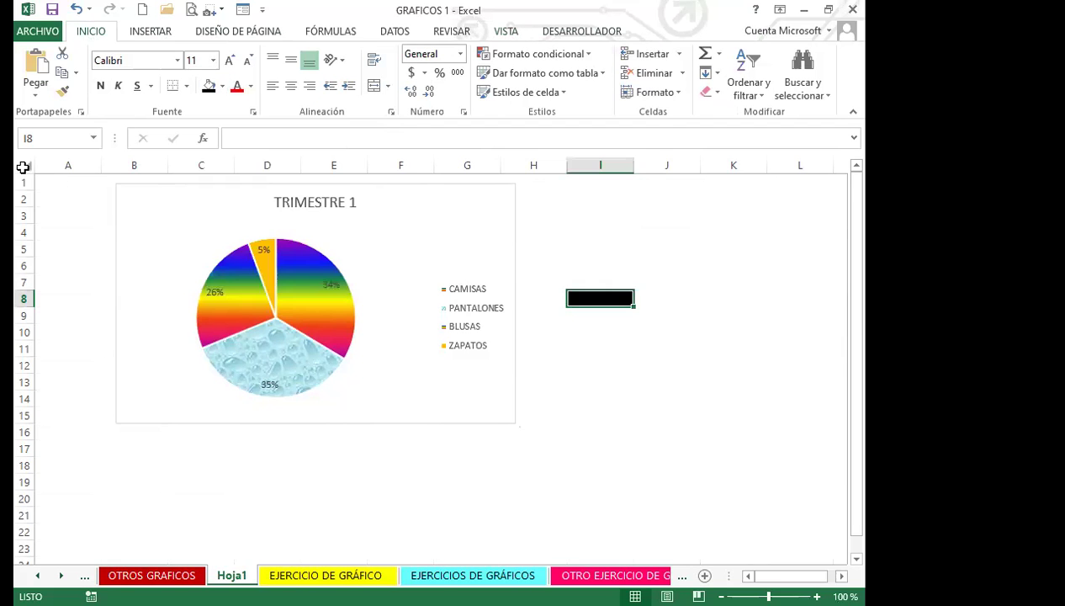
left_click(27, 164)
left_click(208, 86)
left_click(611, 251)
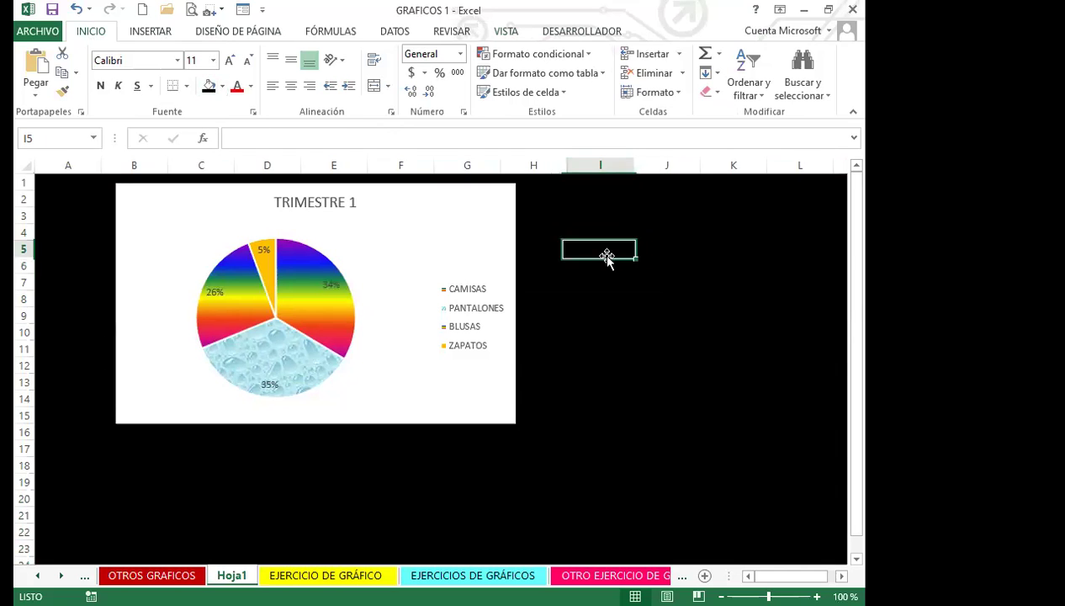
left_click_drag(440, 242, 530, 252)
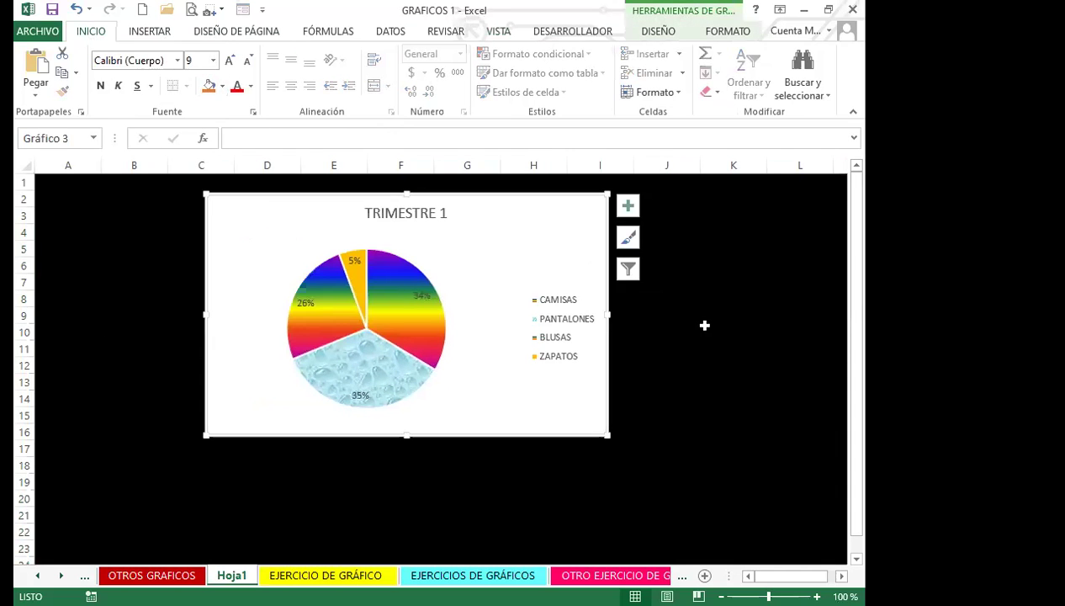
Examine the black background of Hoja1 around and below the pie chart.
scroll(681, 345, "down", 7)
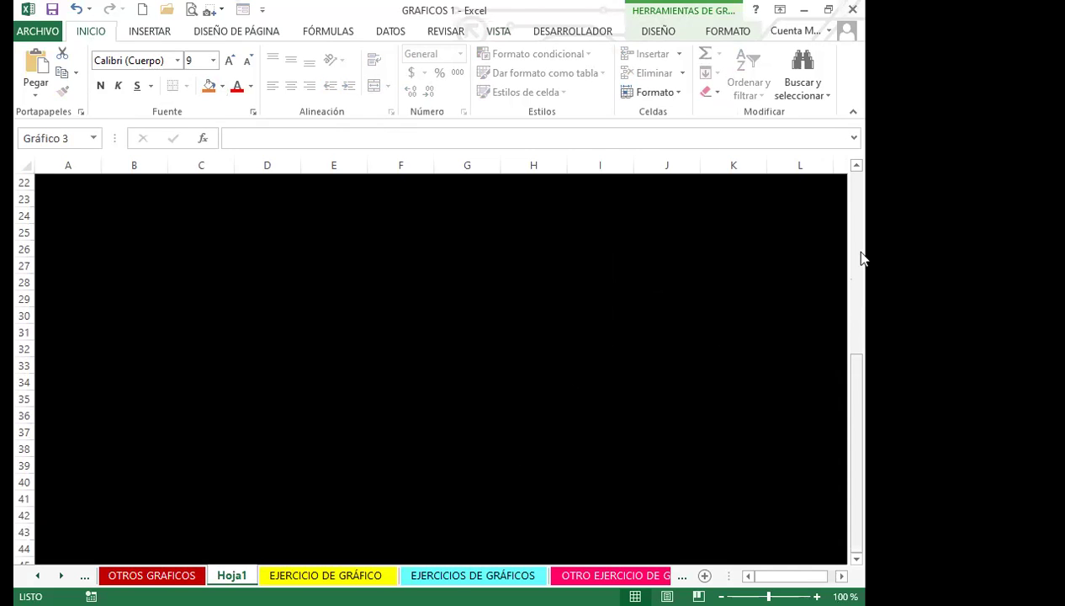
scroll(862, 213, "up", 7)
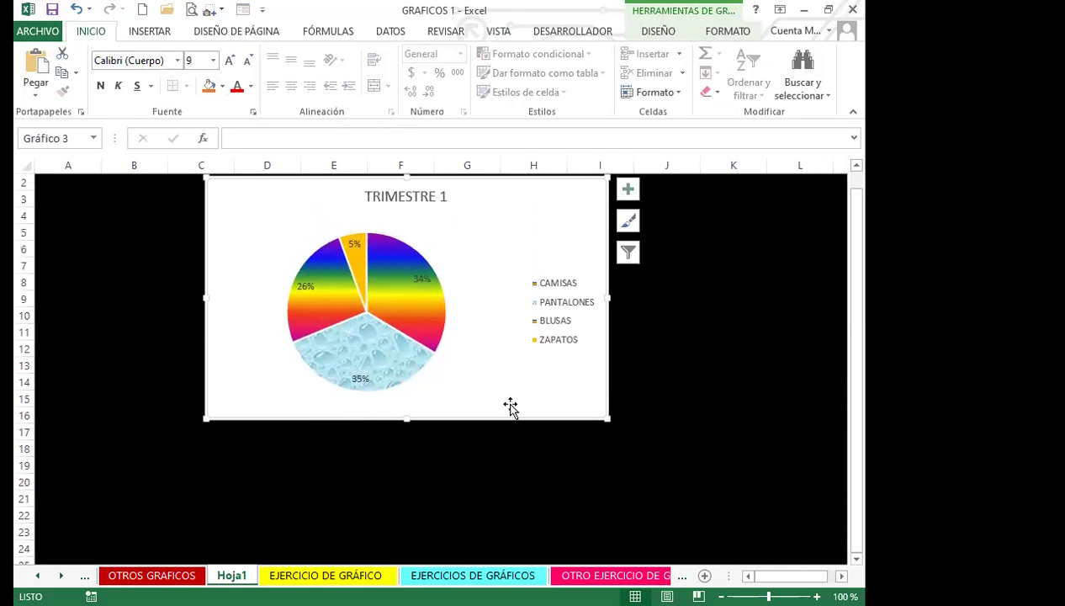
scroll(541, 413, "down", 1)
scroll(694, 384, "up", 1)
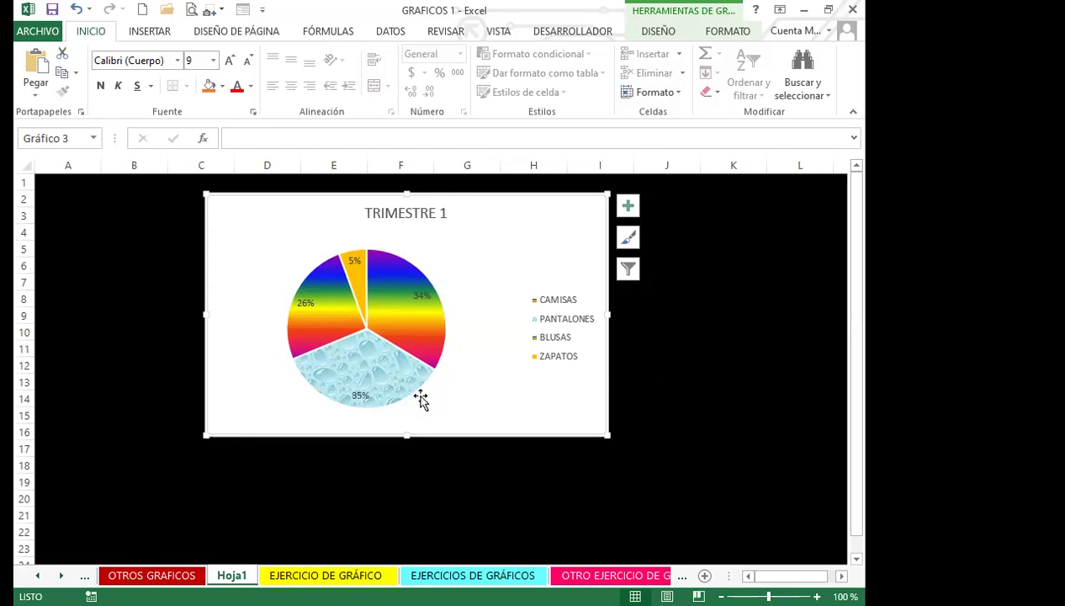
scroll(705, 373, "down", 1)
scroll(706, 372, "down", 5)
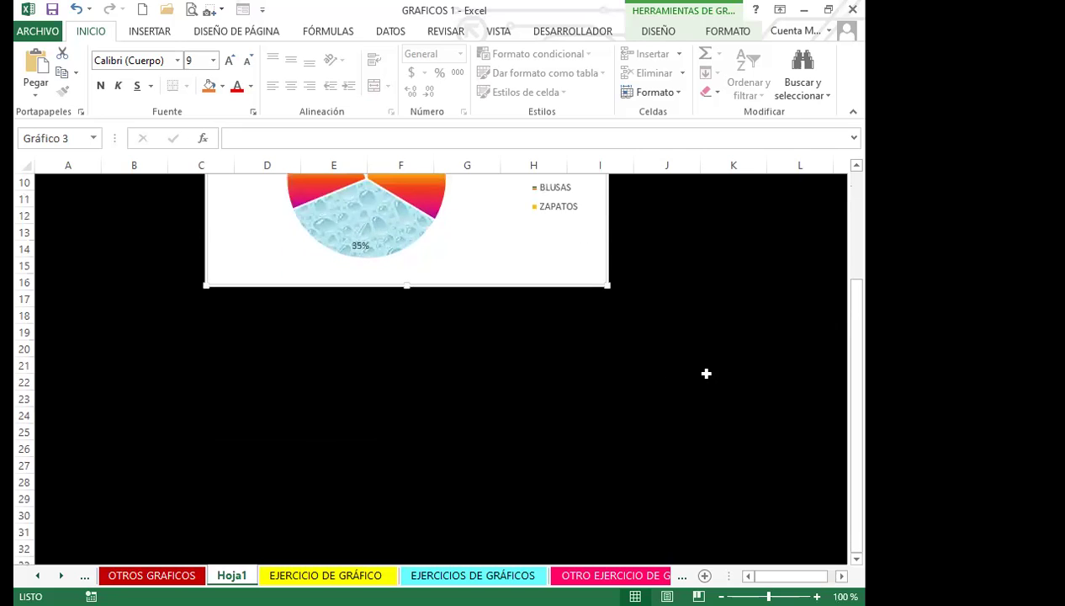
scroll(706, 371, "down", 4)
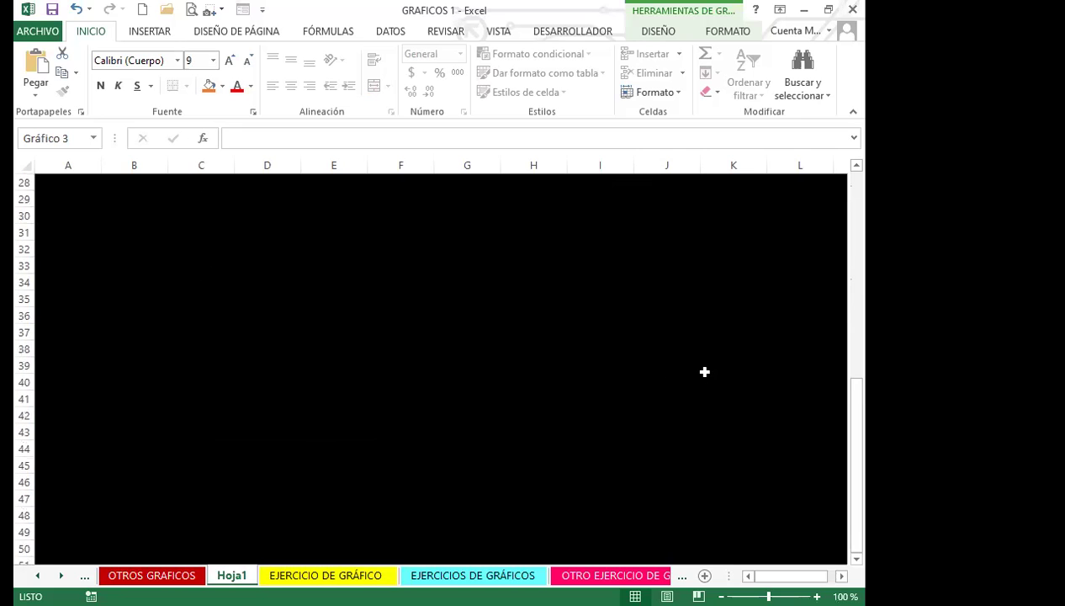
scroll(705, 371, "up", 10)
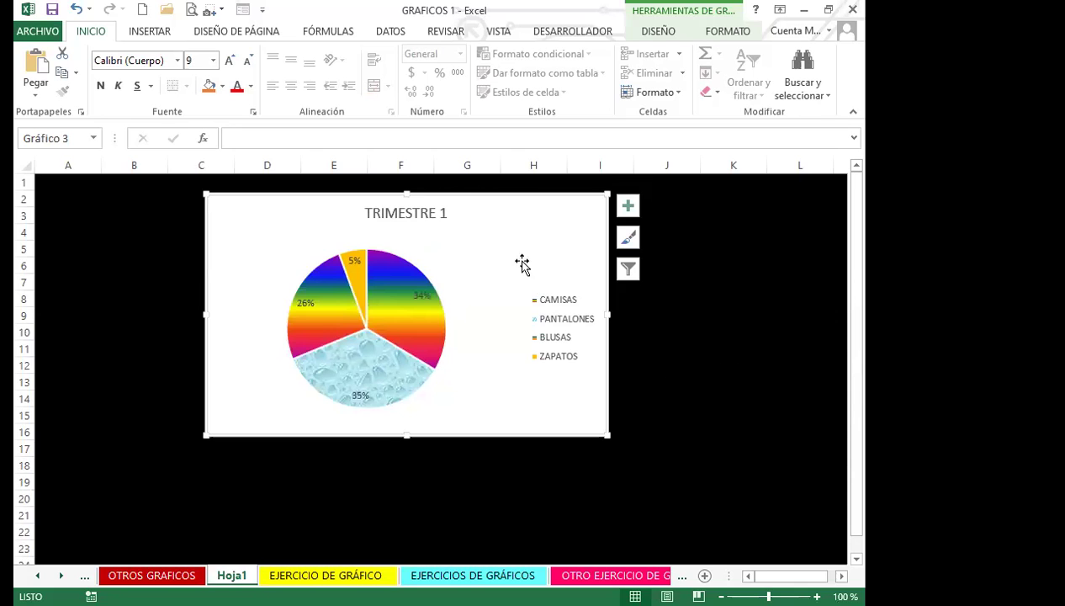
Inspect the pie chart's percentage labels and the data series behind its slices, and reselect the whole chart.
left_click(418, 293)
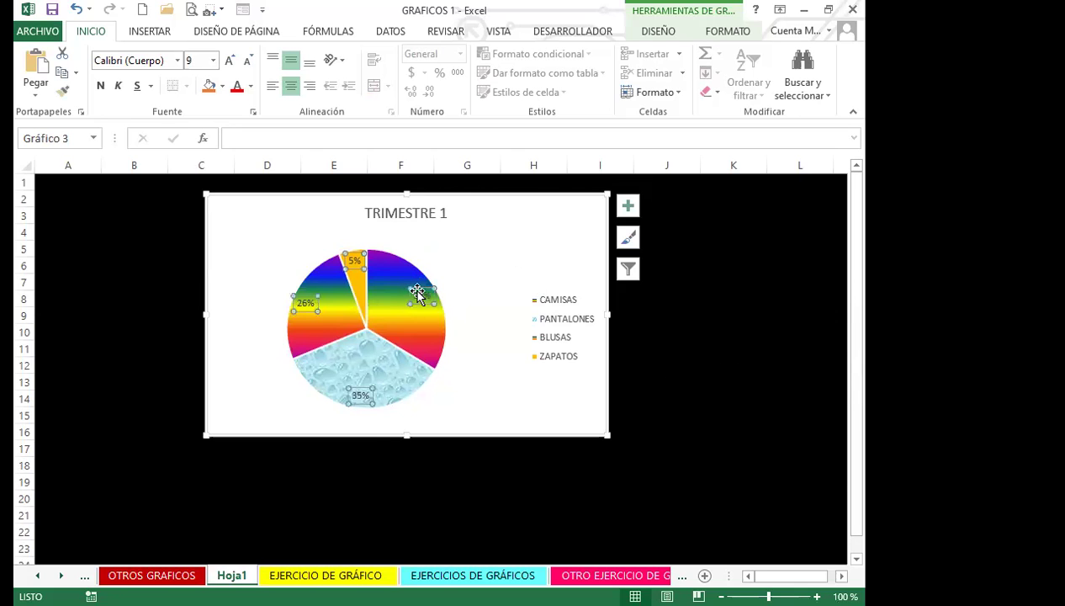
left_click(433, 355)
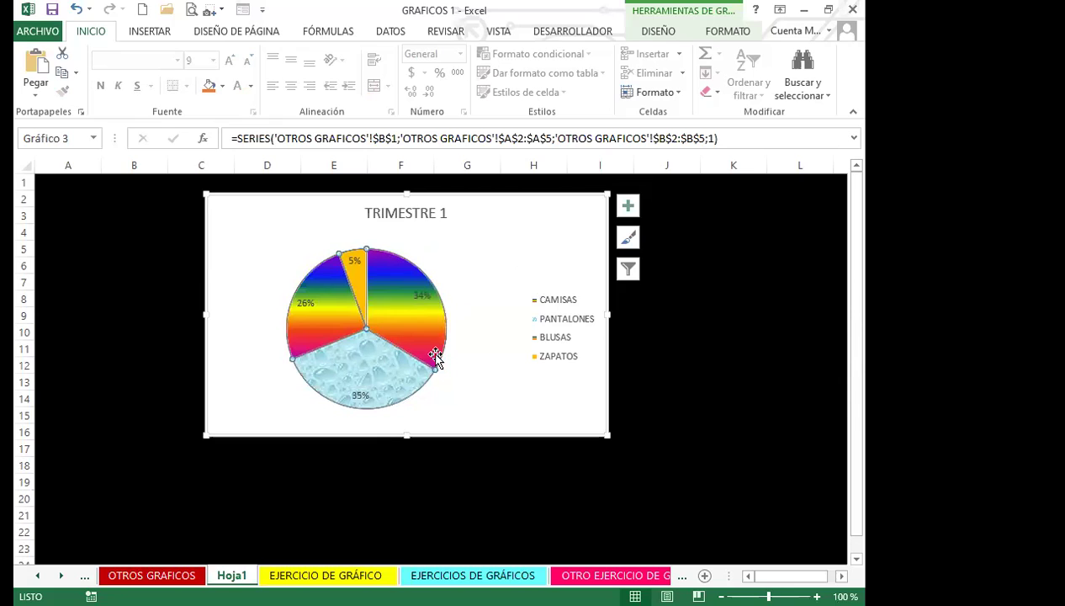
left_click(525, 249)
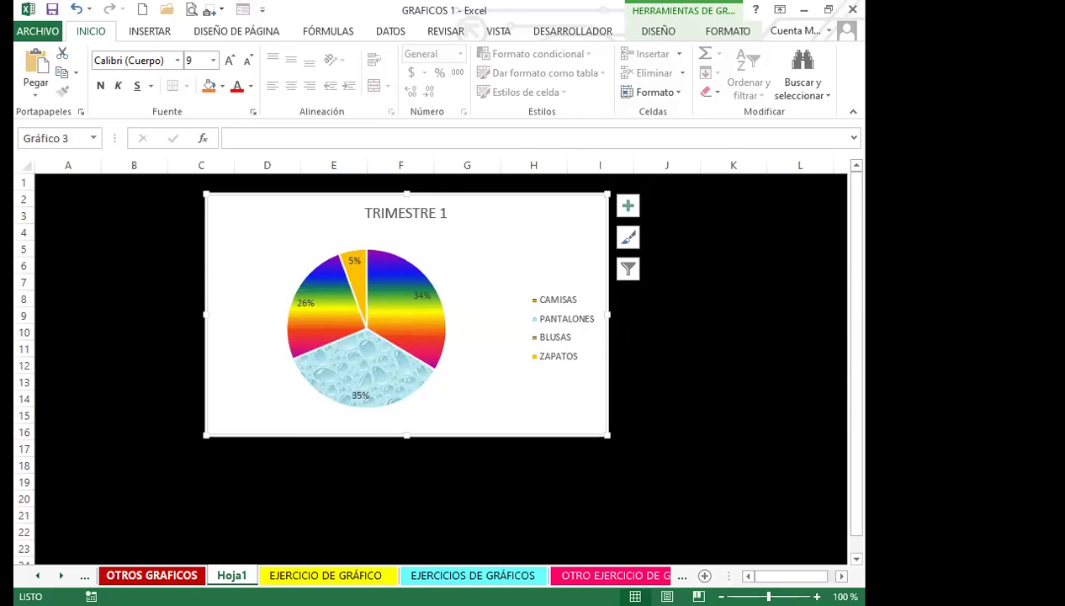
Set the TRIMESTRE 1 value of CAMISAS to 10 in the OTROS GRAFICOS table.
left_click(151, 575)
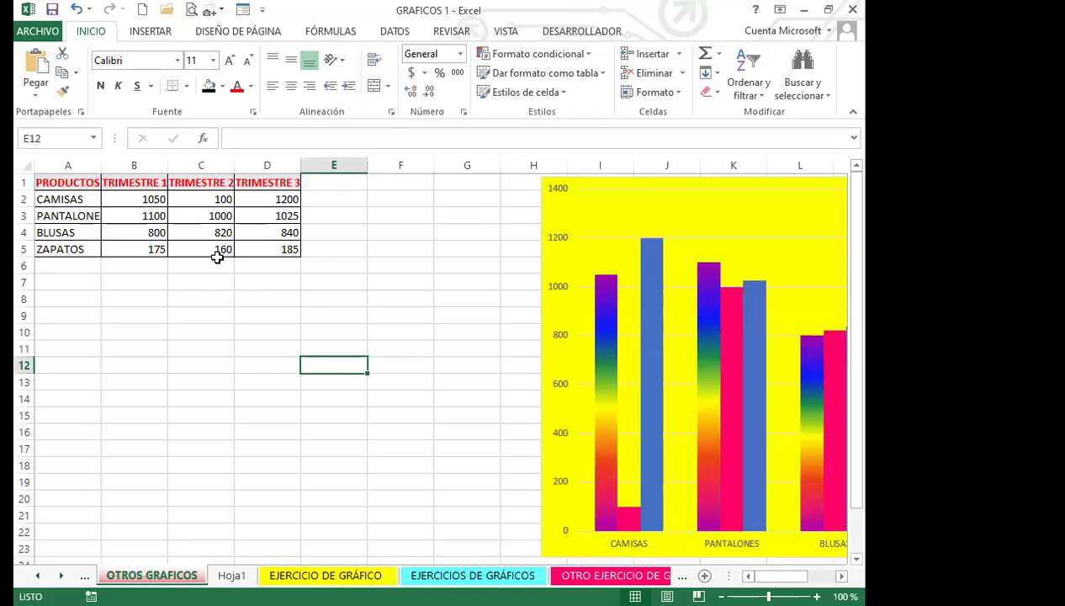
left_click(148, 198)
type("10")
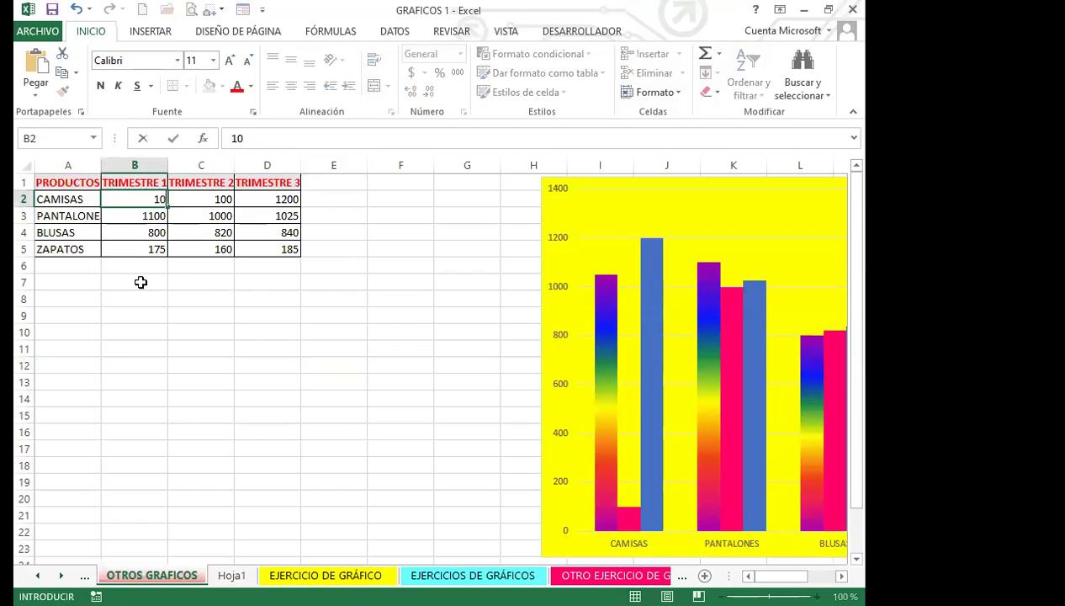
left_click(140, 282)
Check the pie chart on Hoja1 against the edited data, and undo the CAMISAS value change on OTROS GRAFICOS.
left_click(232, 575)
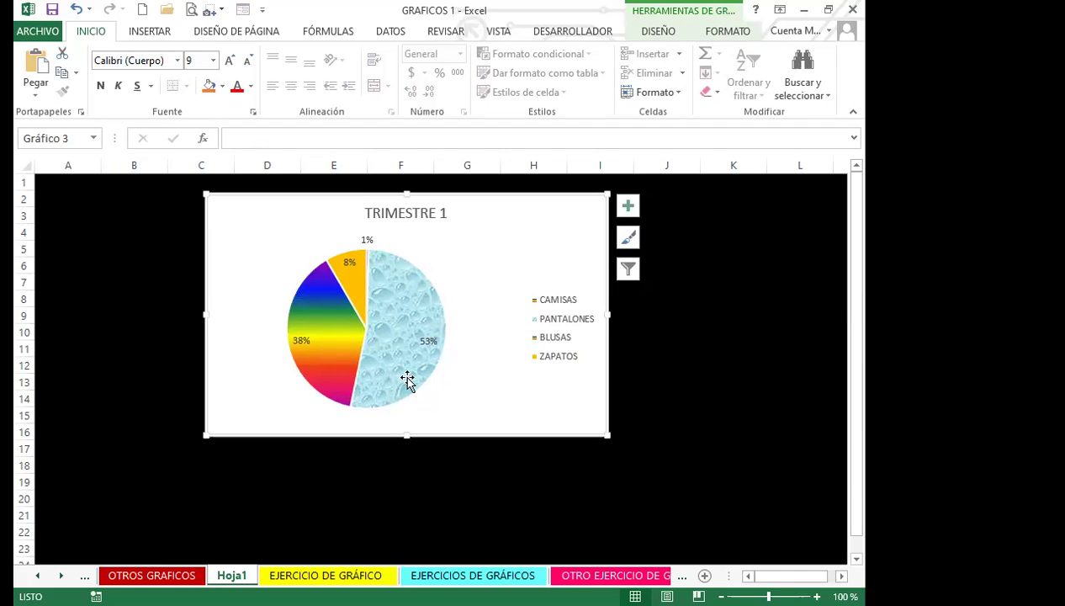
mouse_move(414, 376)
left_click(155, 574)
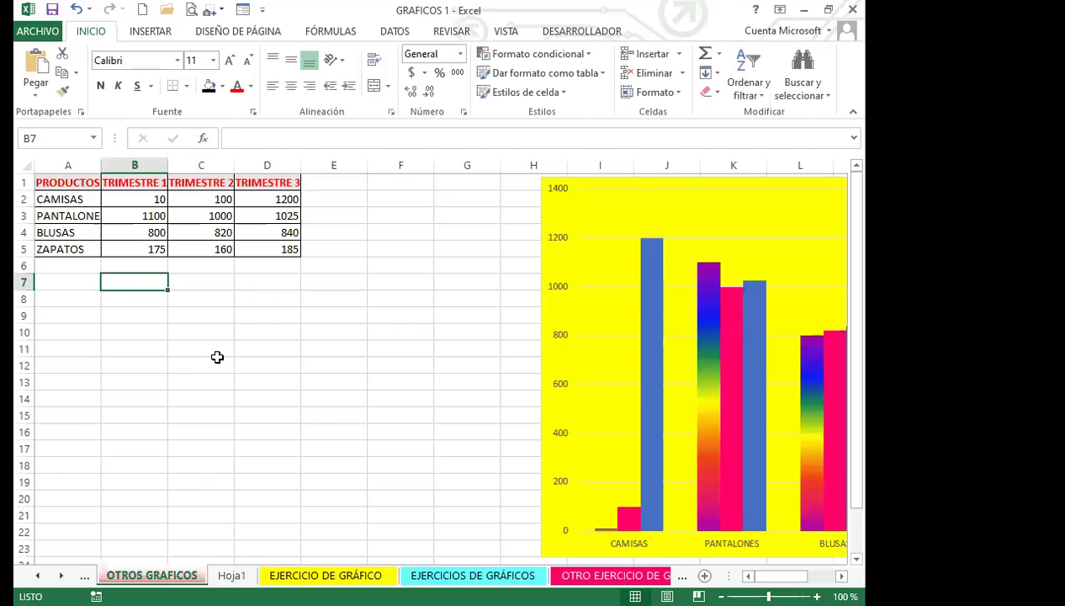
key("ctrl+z")
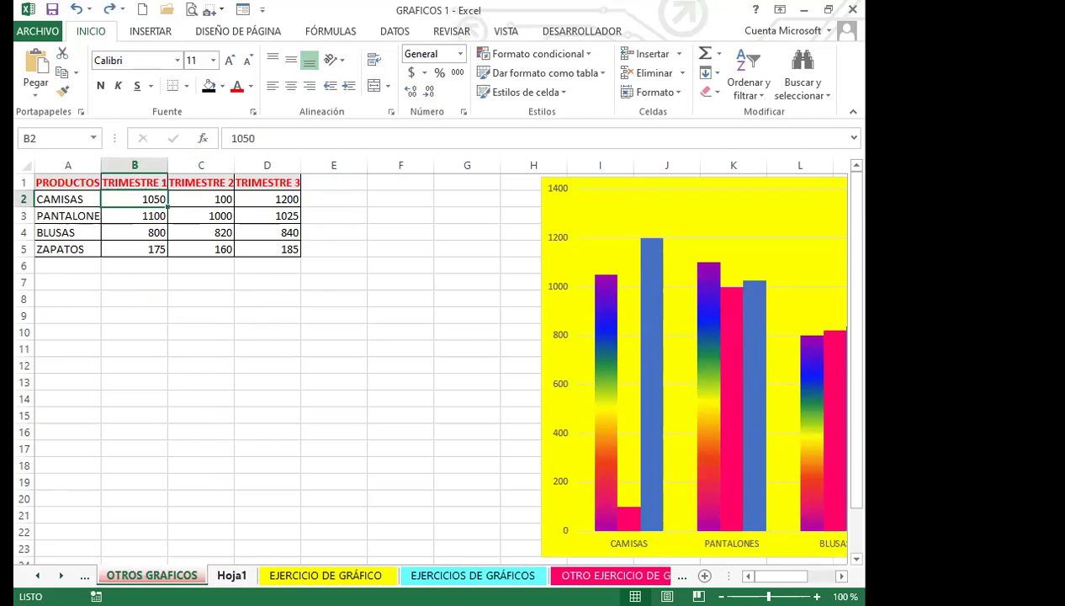
Review the charts on Hoja1 and EJERCICIO DE GRÁFICO, and open the EJERCICIOS DE GRÁFICOS sheet.
left_click(231, 575)
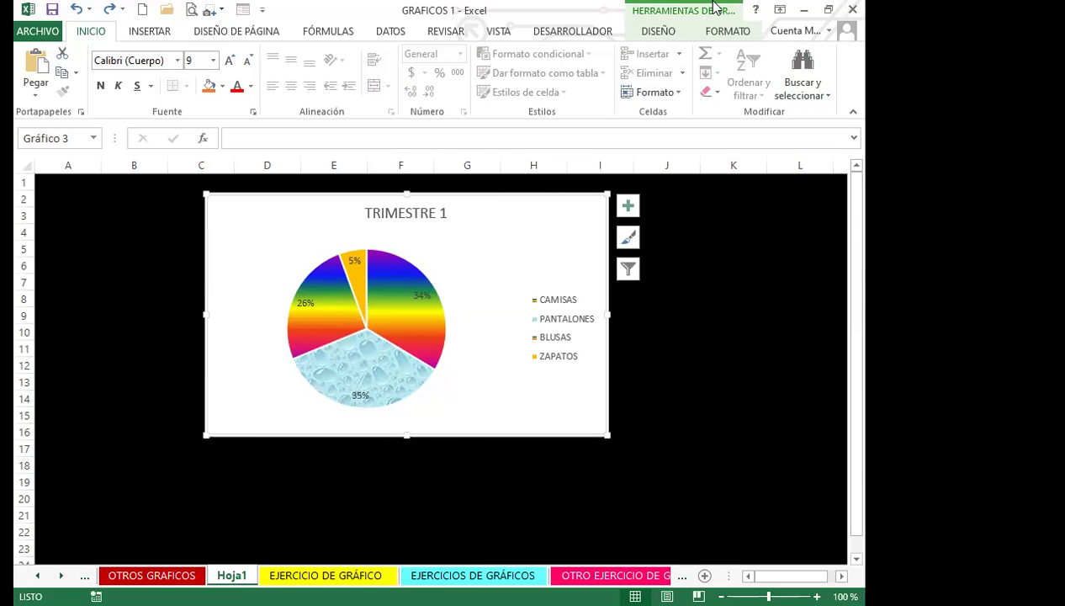
left_click(326, 576)
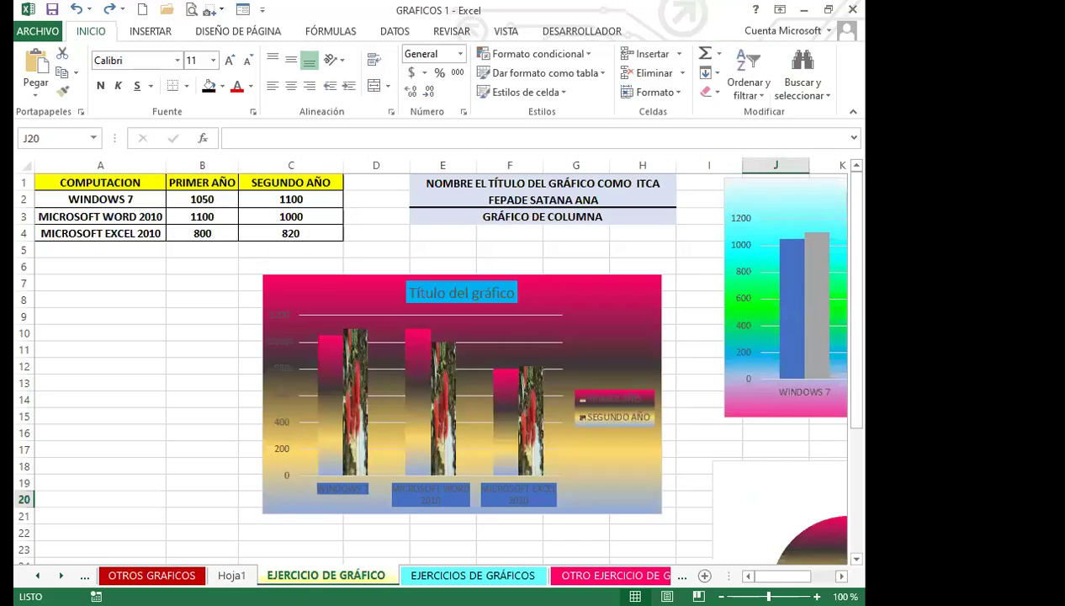
left_click(473, 575)
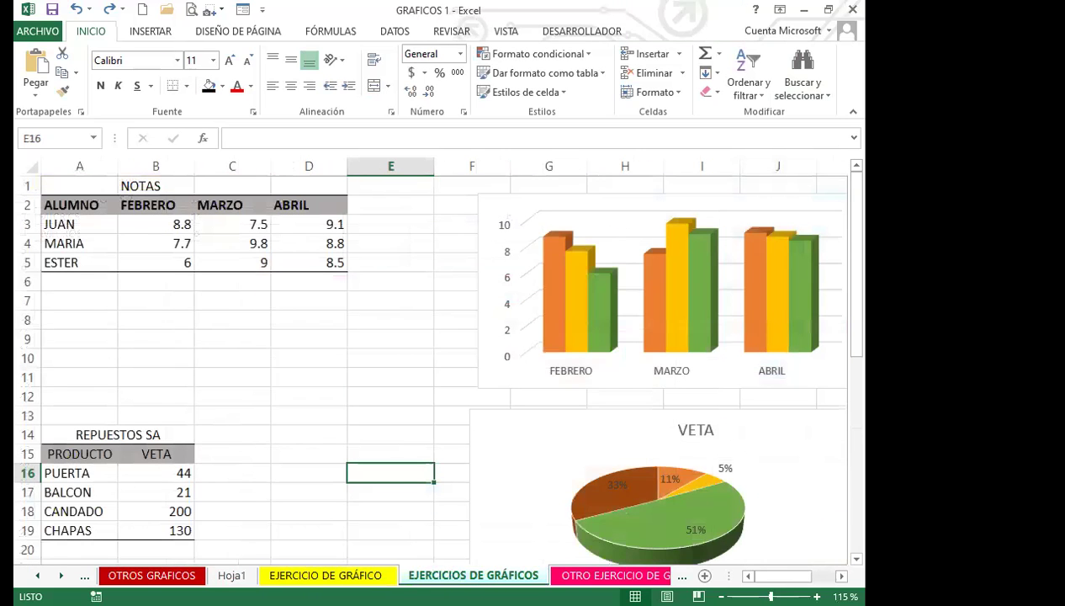
Examine the months and fuel prices in the GASOLINA EN EL SALVADOR table, and select its line chart to highlight the source data.
scroll(218, 363, "down", 6)
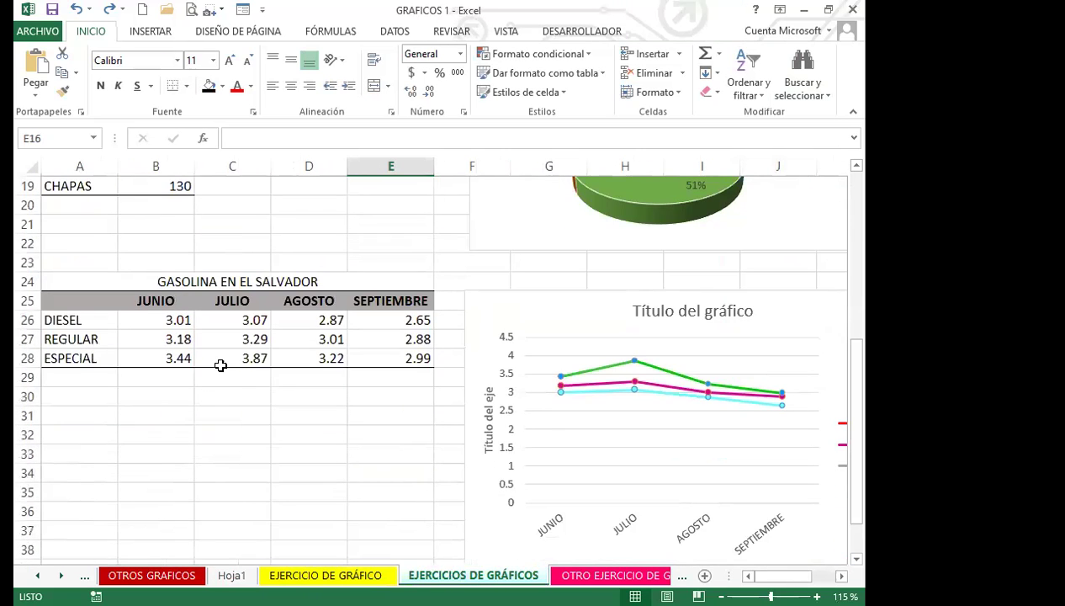
left_click(282, 418)
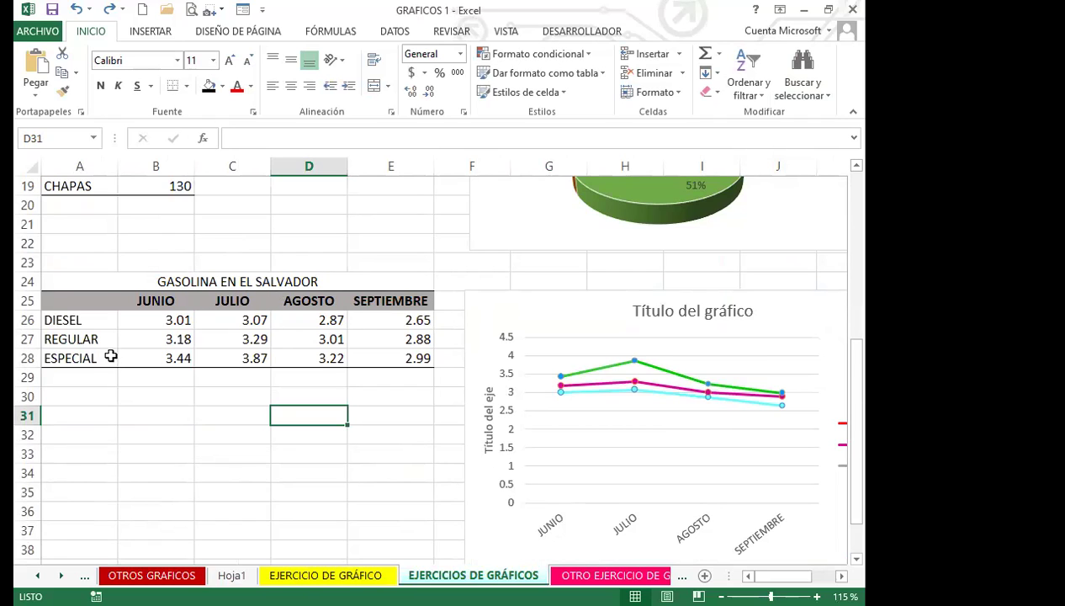
left_click(152, 297)
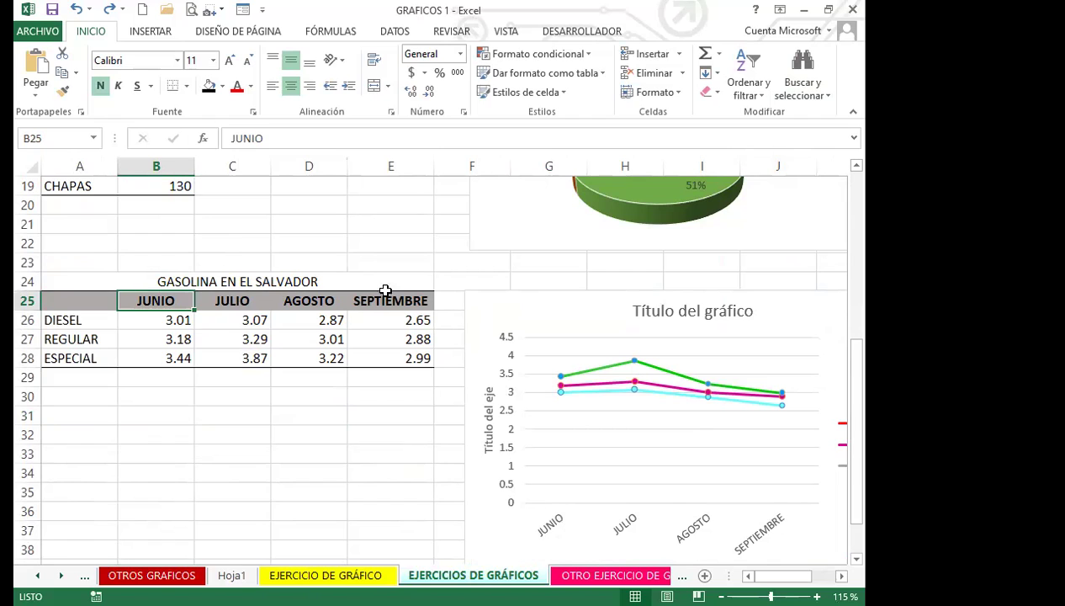
left_click(177, 321)
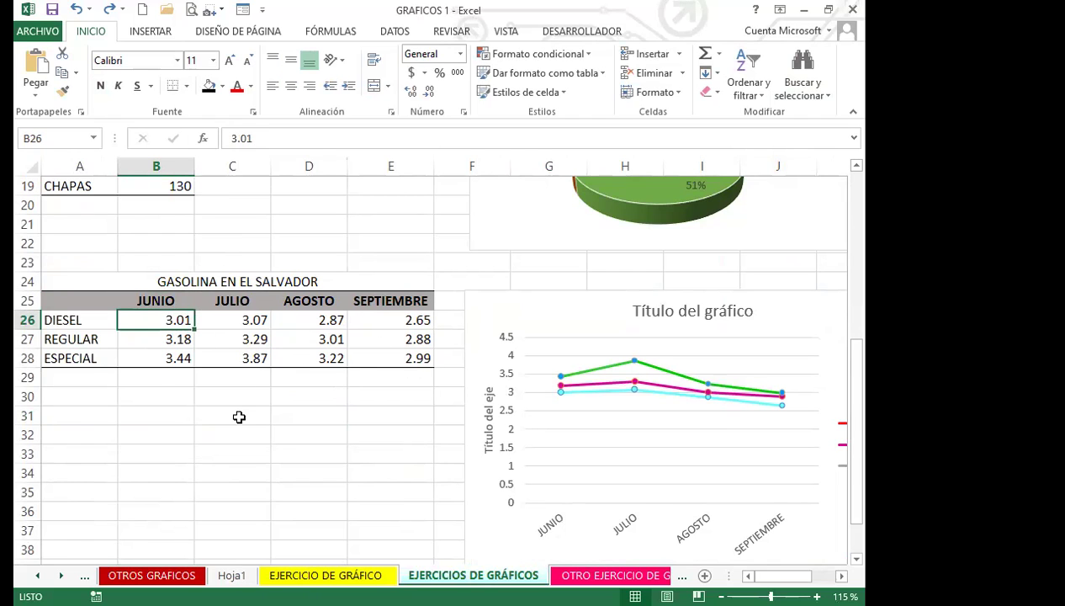
left_click(287, 416)
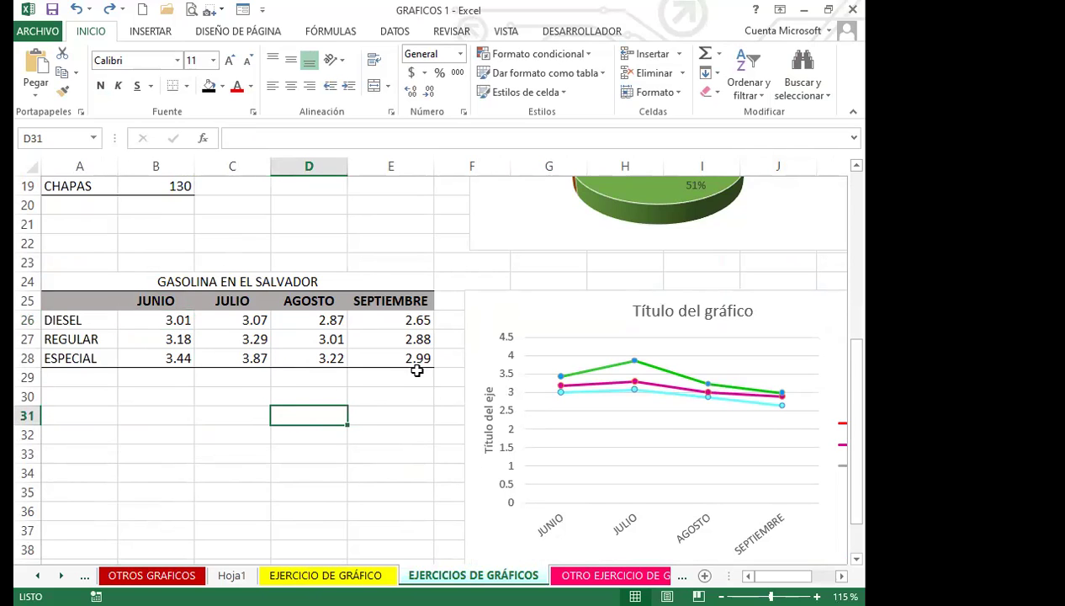
left_click(565, 308)
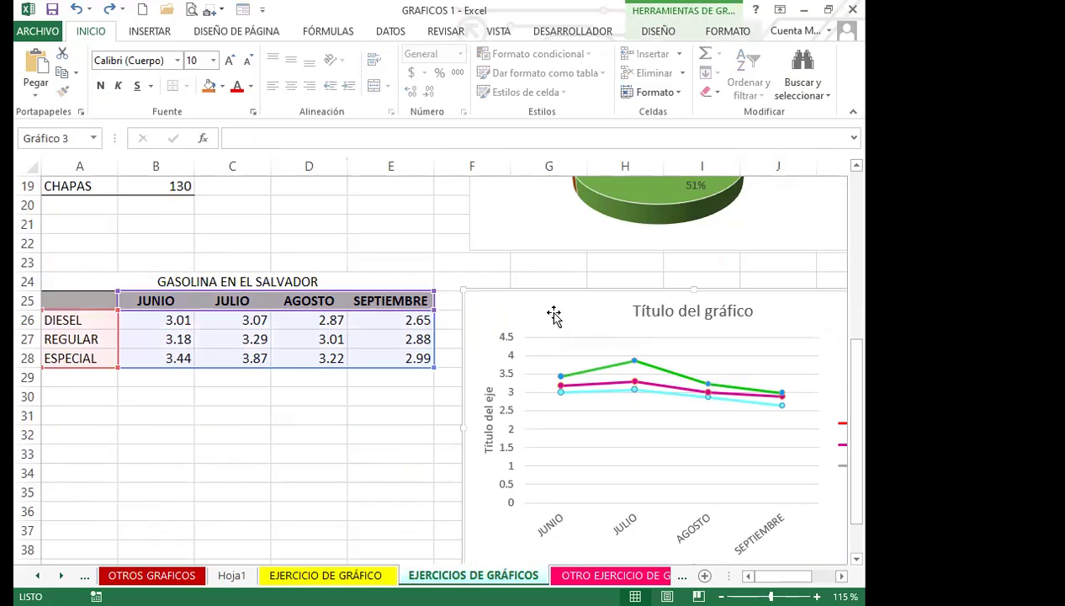